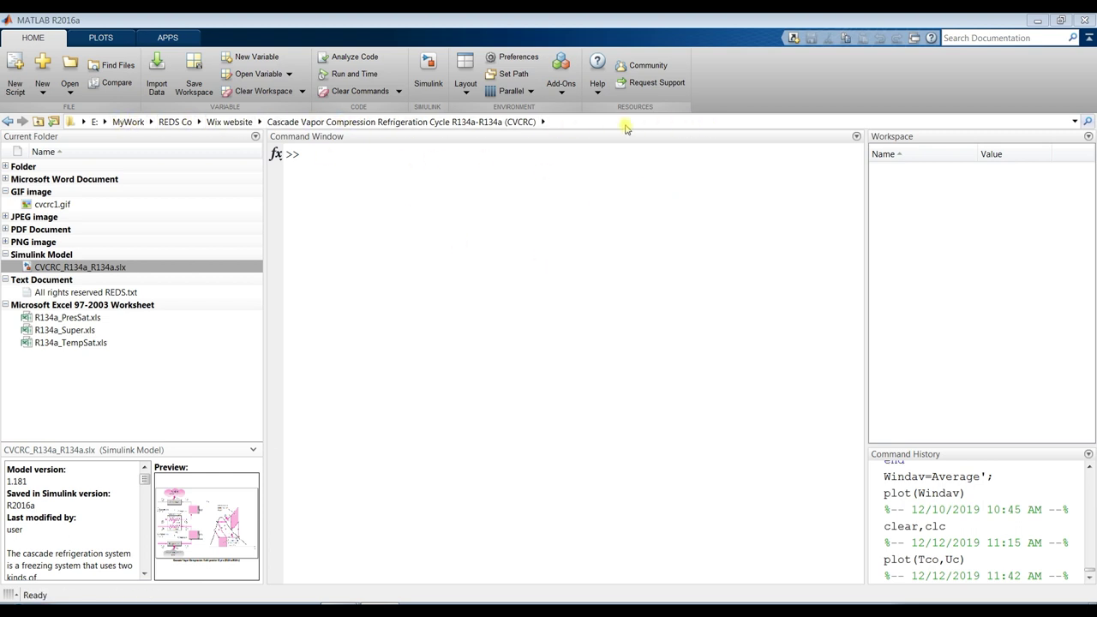
click(1074, 122)
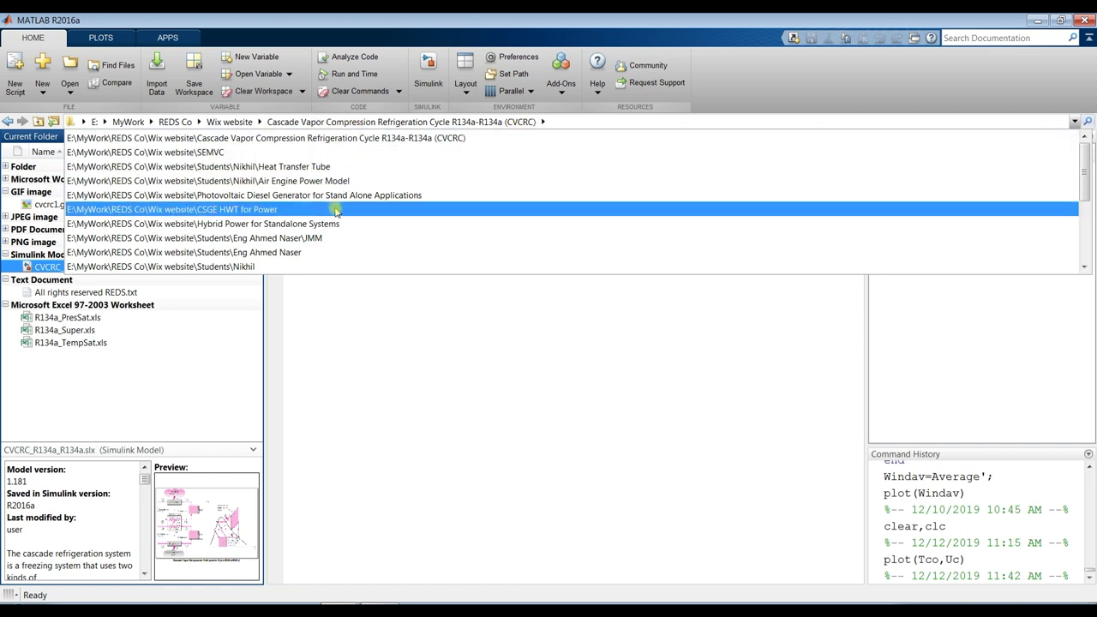
click(397, 334)
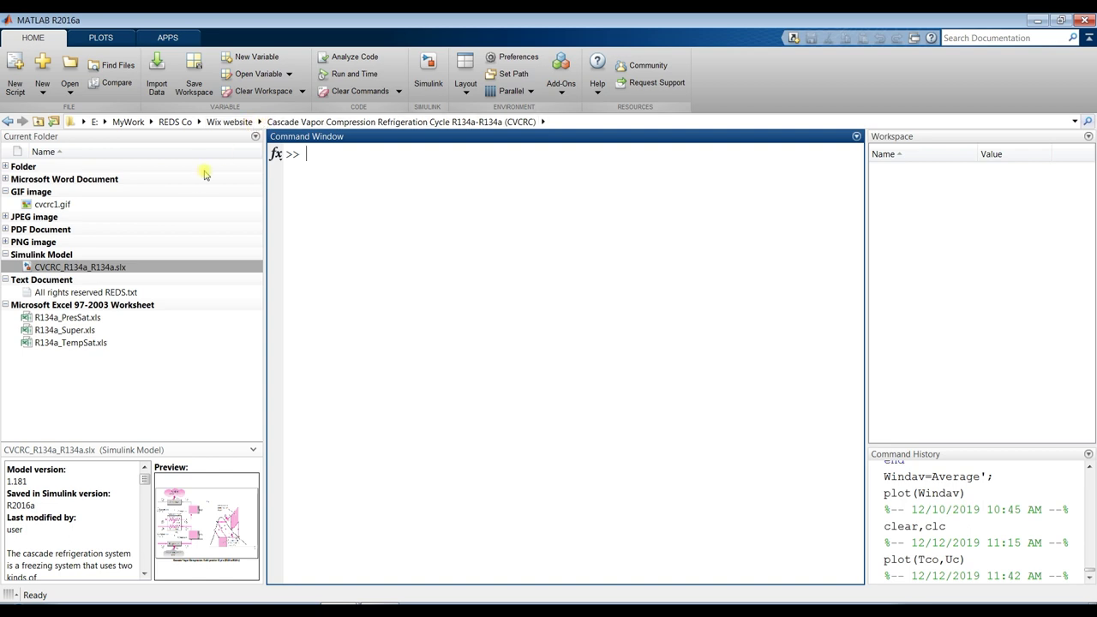
click(254, 136)
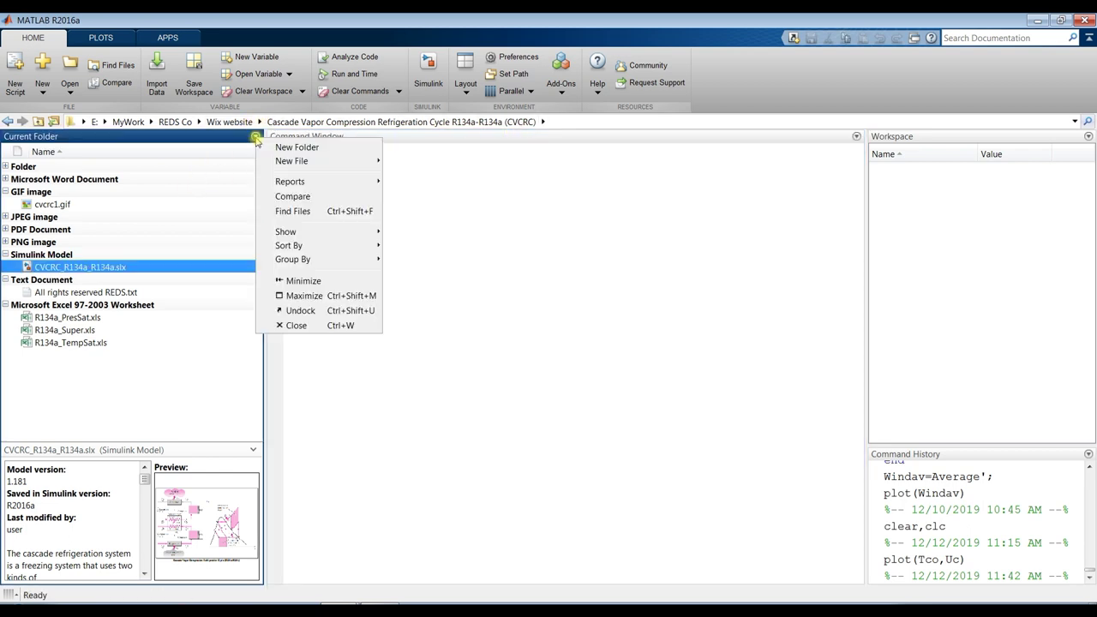
mouse_move(295, 246)
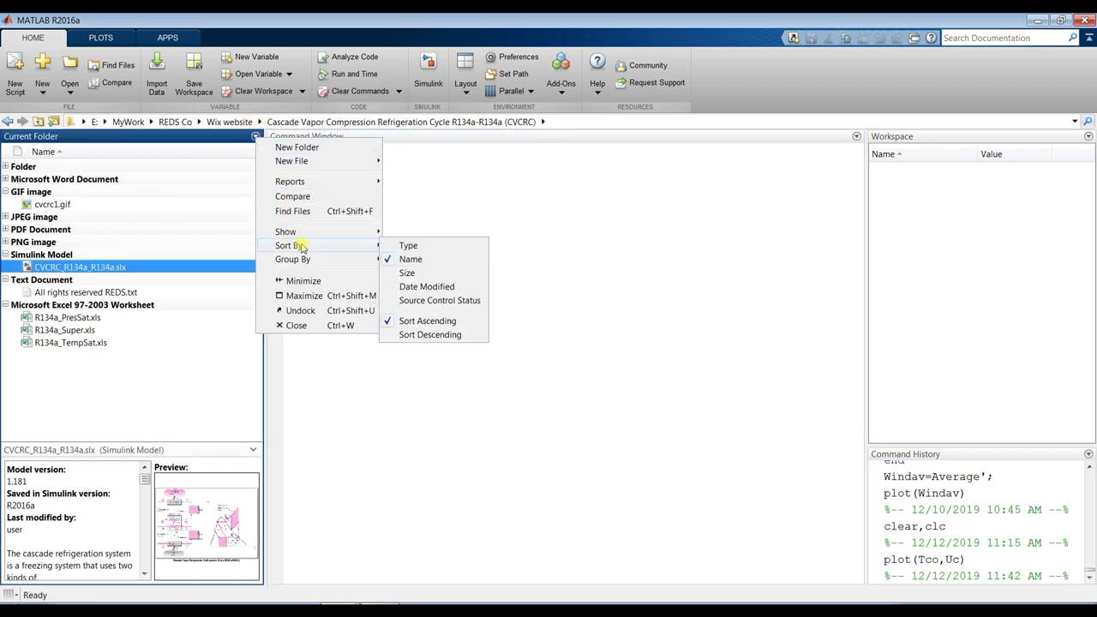
mouse_move(323, 264)
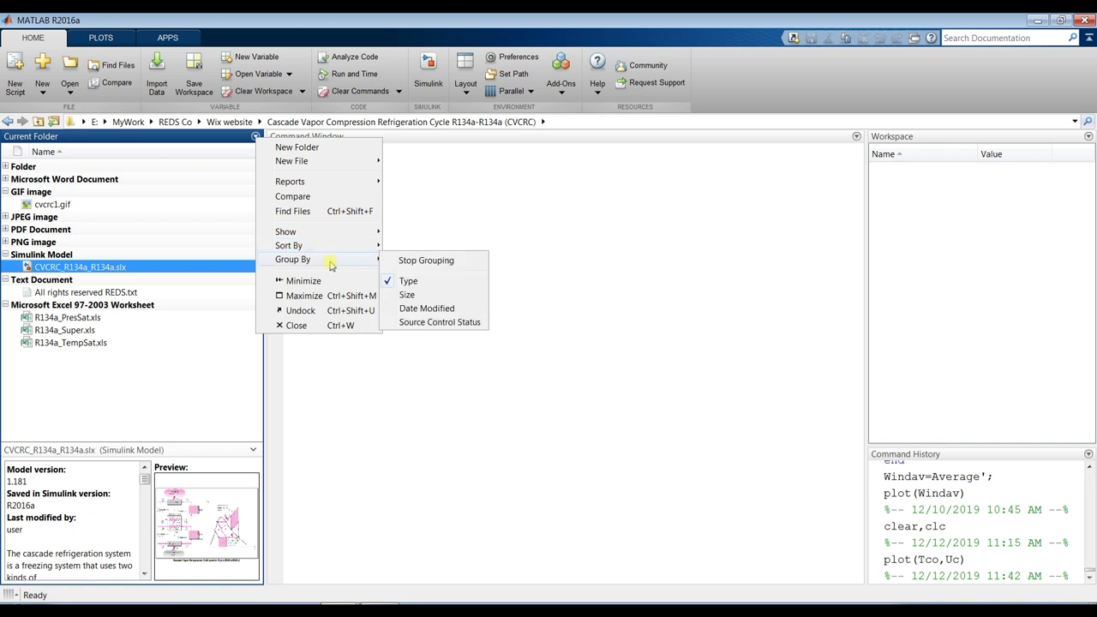
click(556, 240)
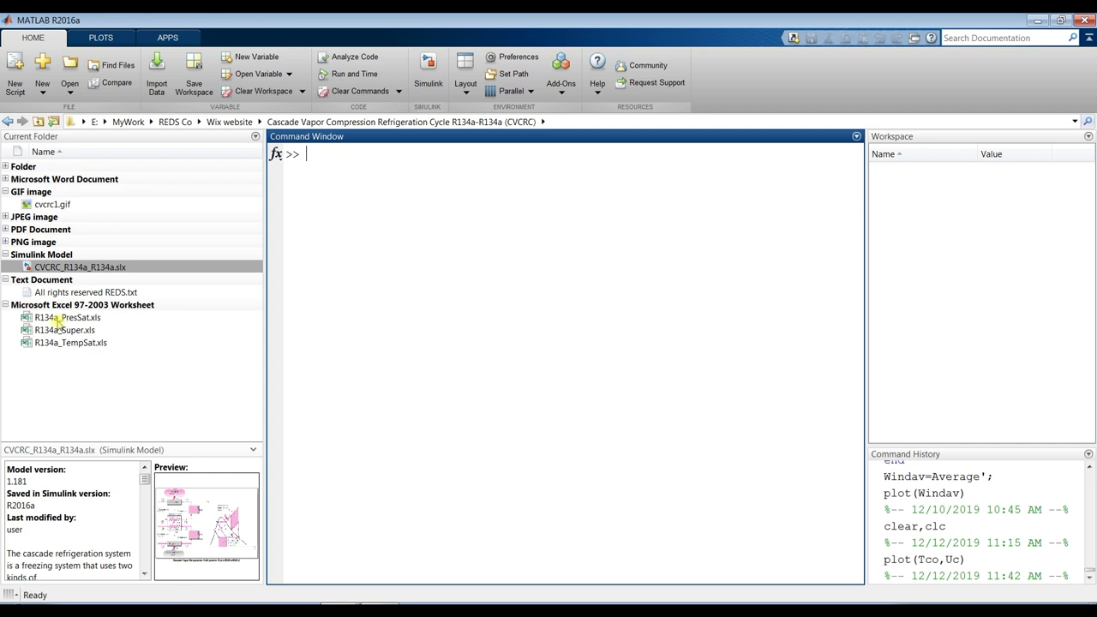
Look over the R134a worksheet files in the project folder and open the Simulink model CVCRC_R134a_R134a.slx.
click(51, 320)
click(41, 331)
click(37, 343)
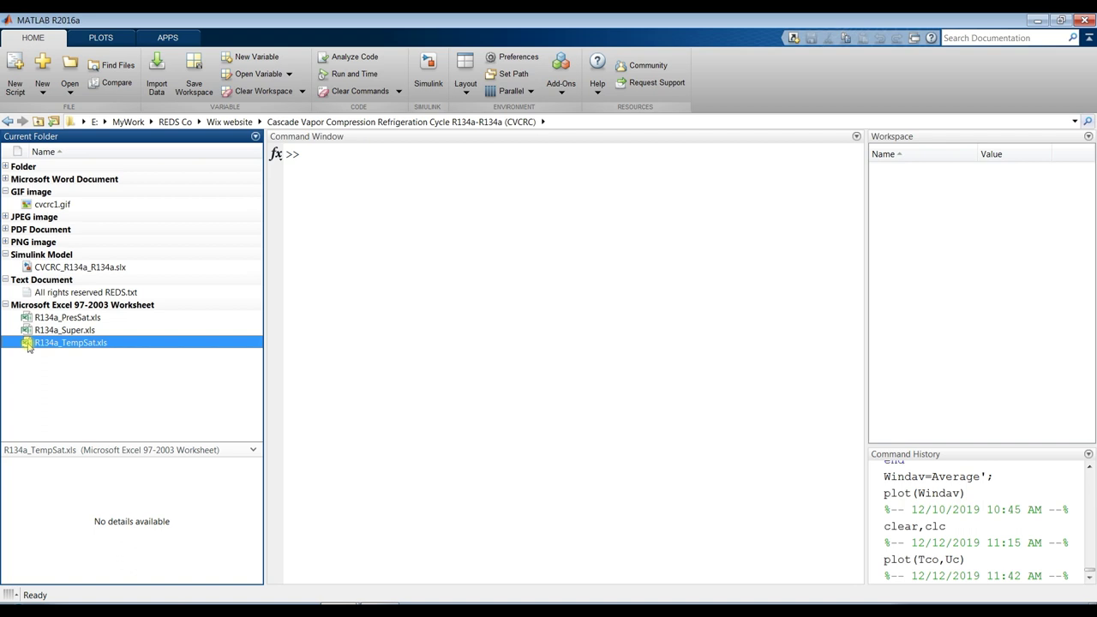
click(49, 268)
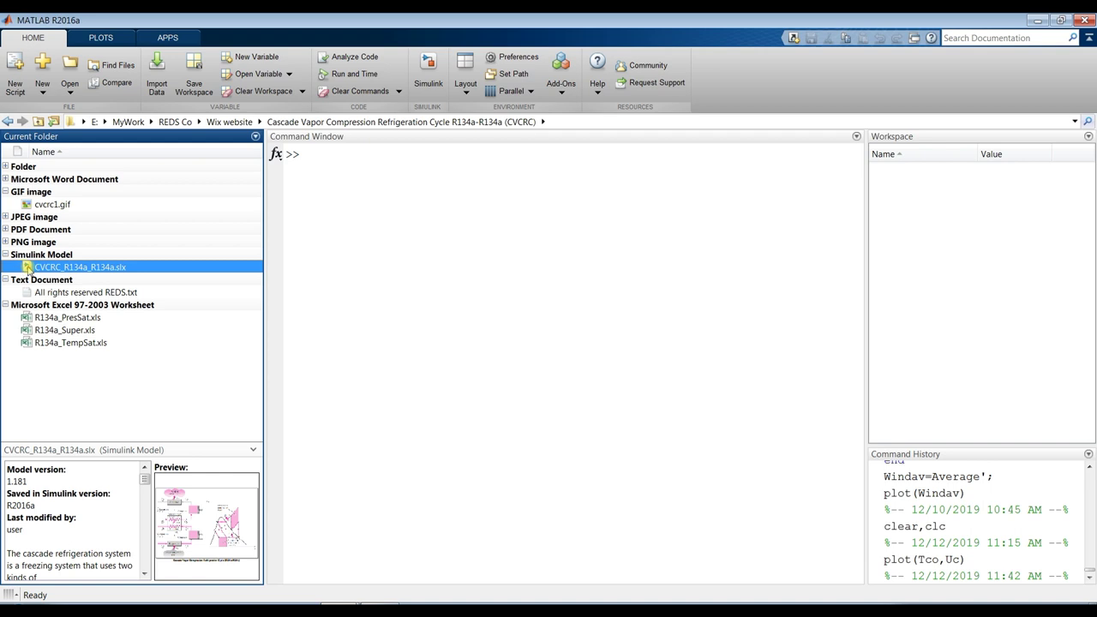
double_click(77, 269)
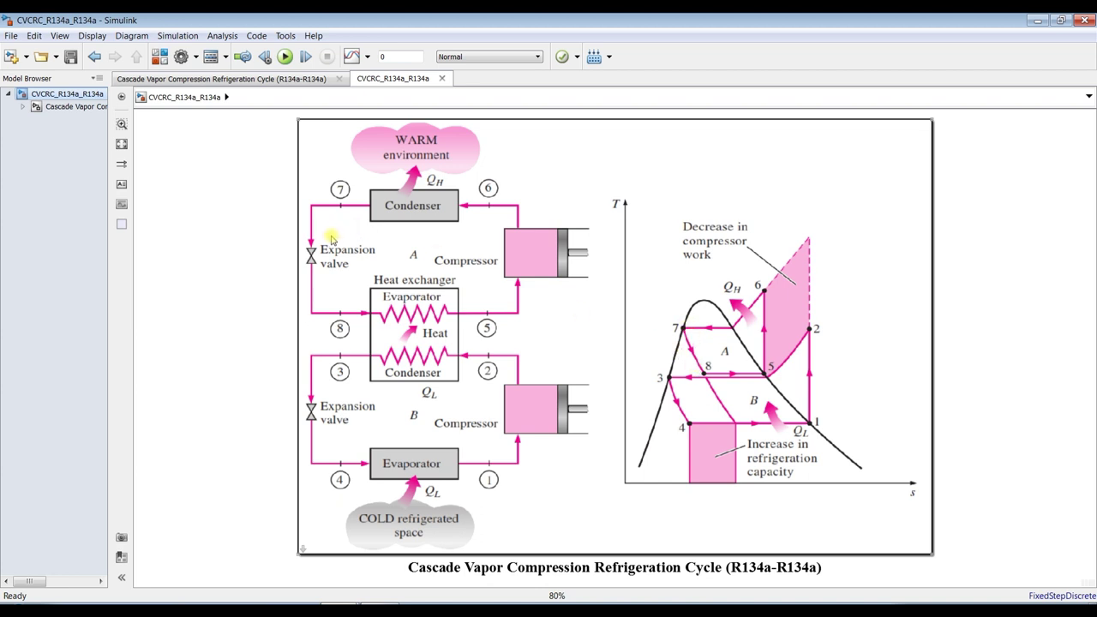
Open the Cascade Vapor Compression Refrigeration Cycle (R134a-R134a) subsystem and save the model.
click(70, 106)
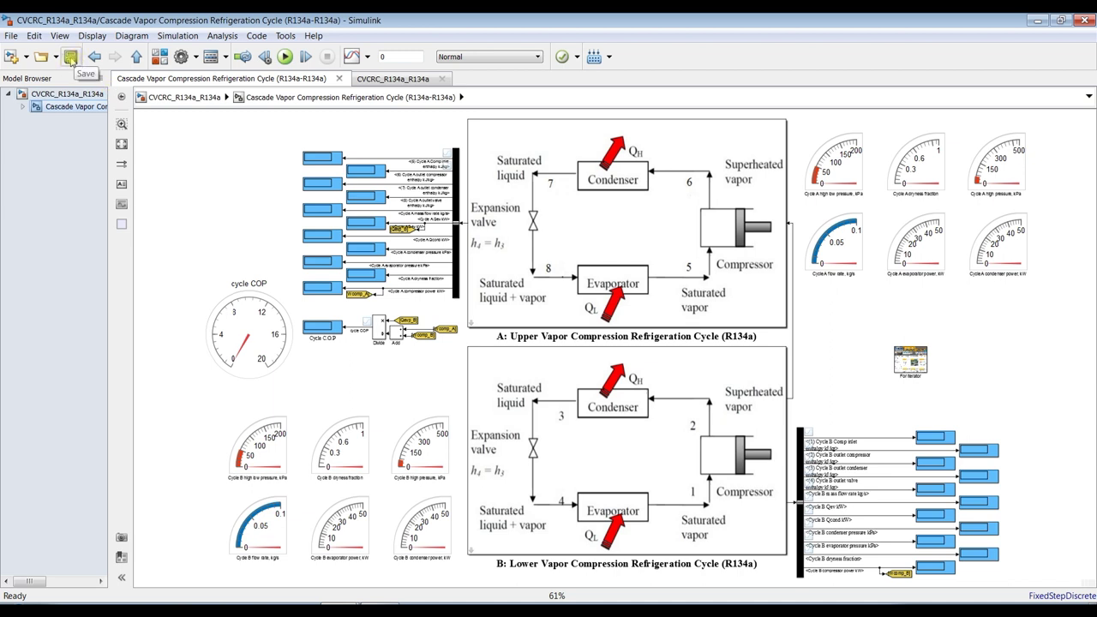
click(71, 57)
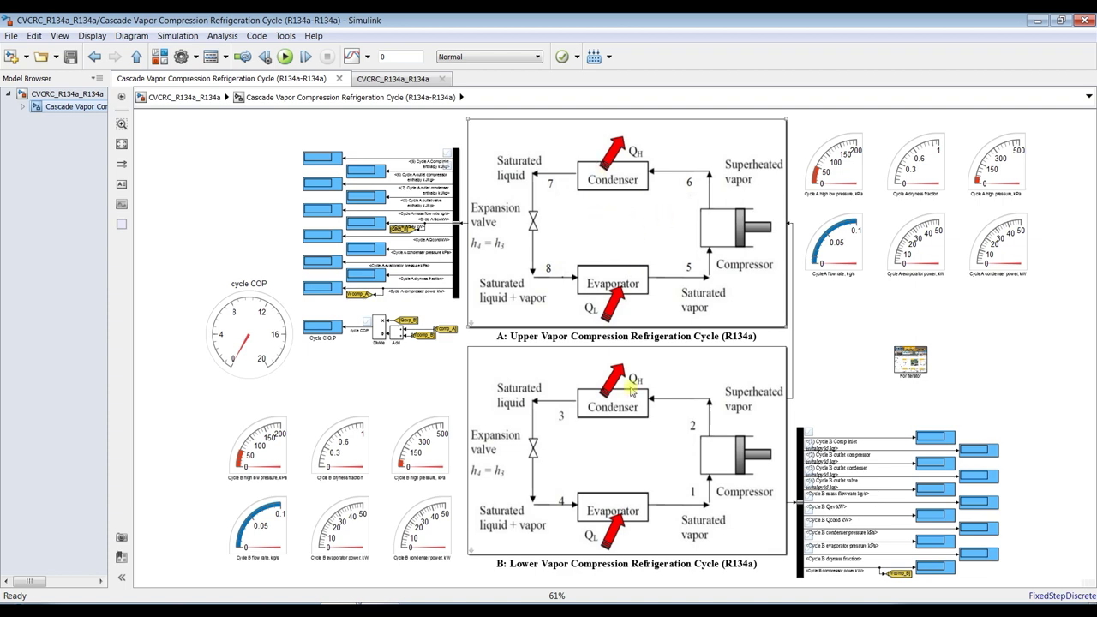
Return to the model's top level and read the mask description of the cascade refrigeration cycle block.
click(68, 94)
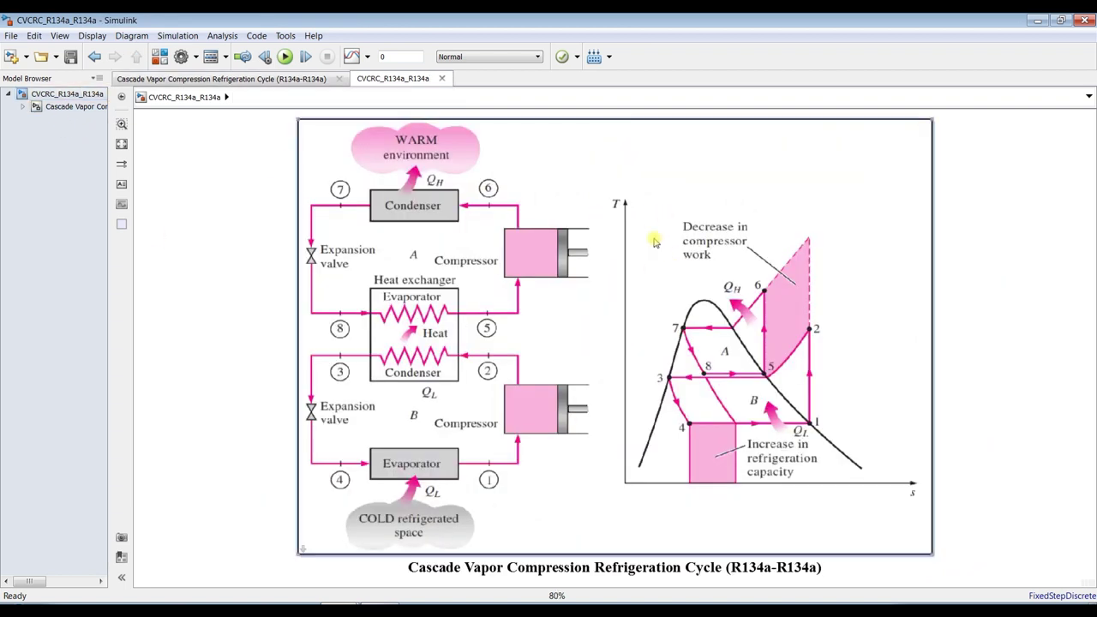
double_click(656, 238)
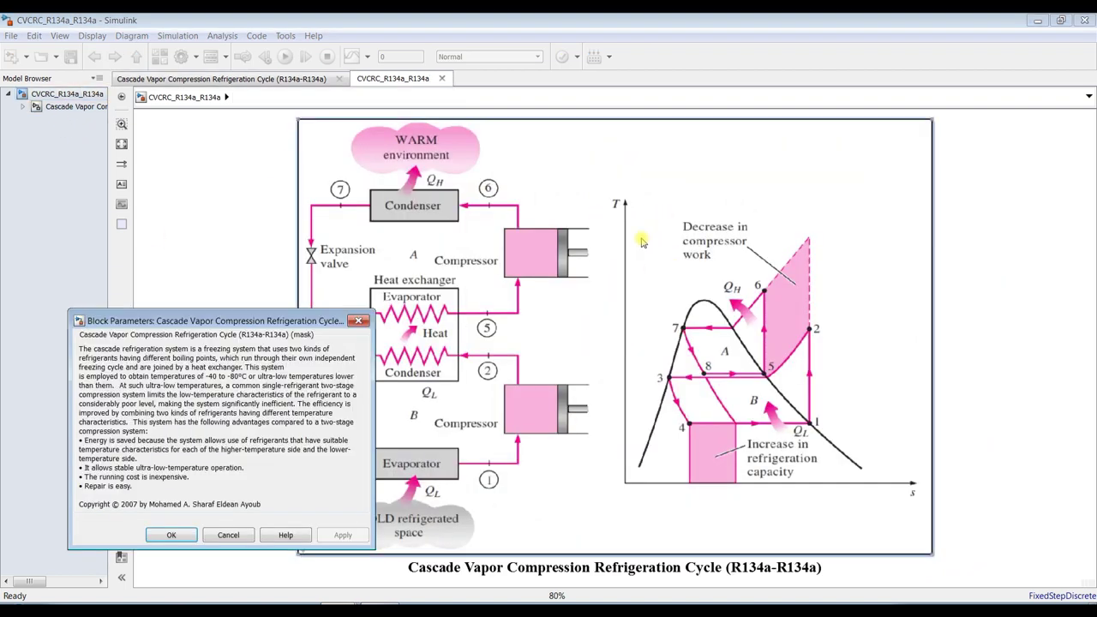
click(170, 535)
Inside the cascade subsystem, examine the lower cycle's block parameters: evaporator and condenser temperatures, refrigerant load and compressor efficiency.
click(79, 107)
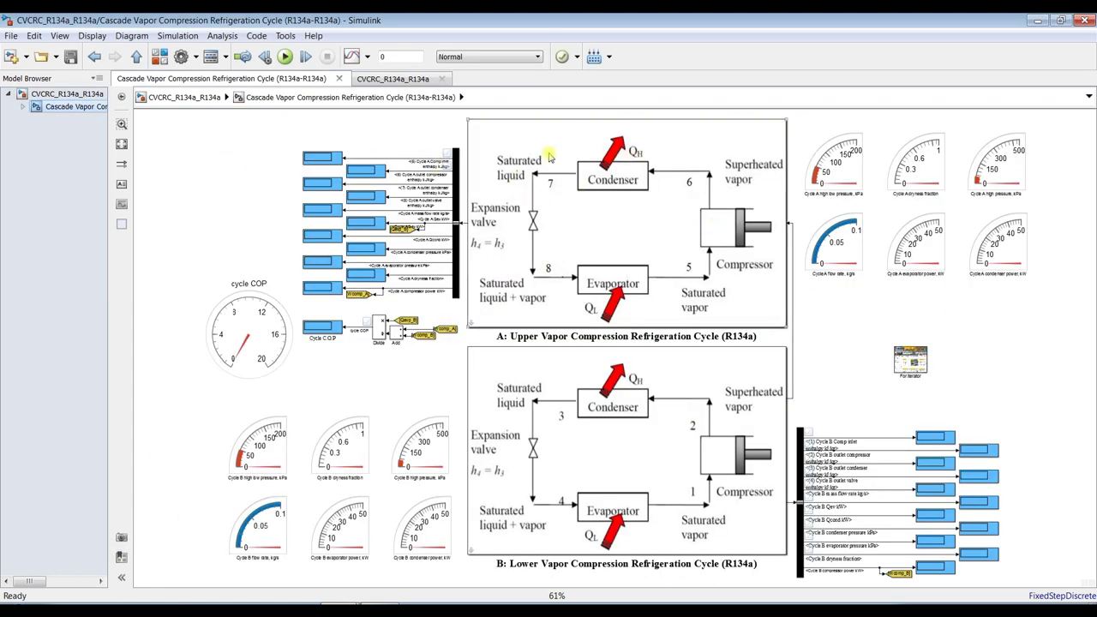
click(623, 168)
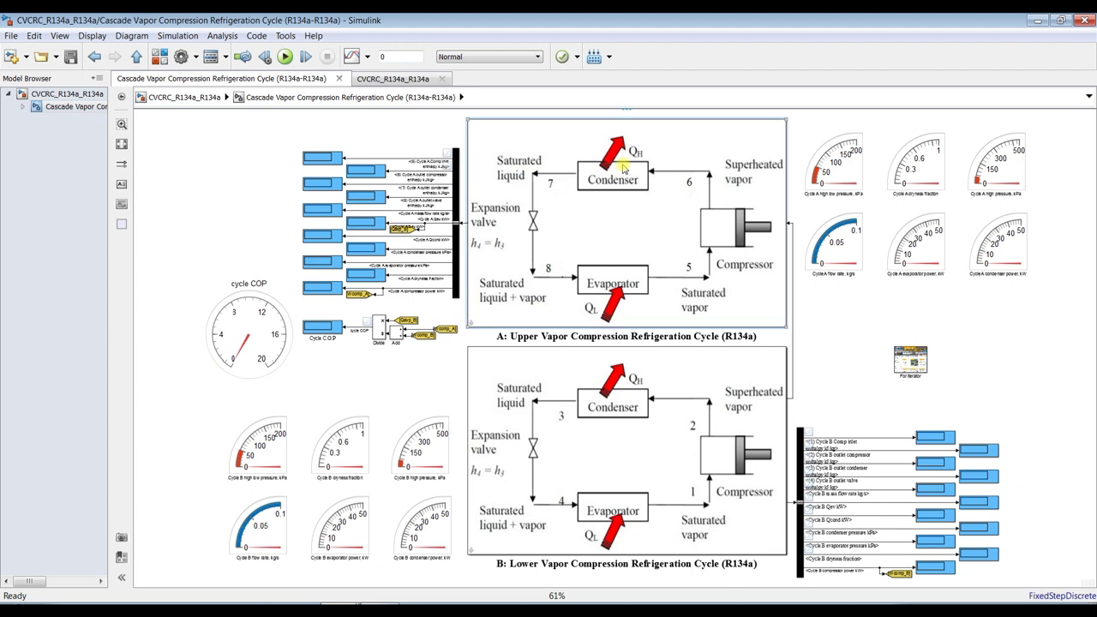
click(614, 431)
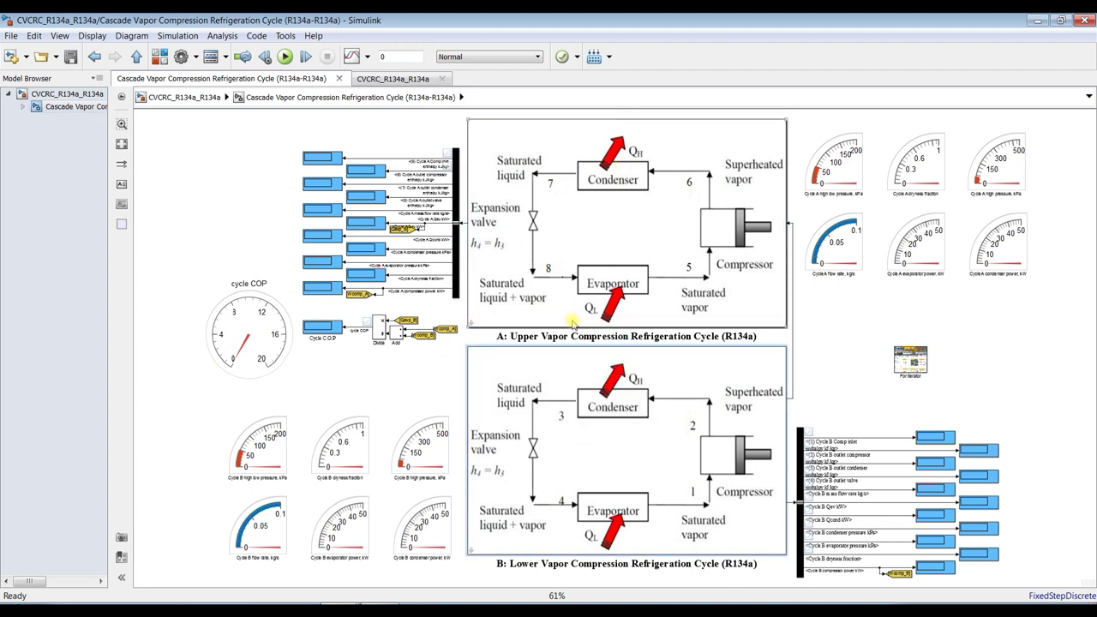
double_click(621, 390)
drag(565, 218, 896, 65)
double_click(650, 275)
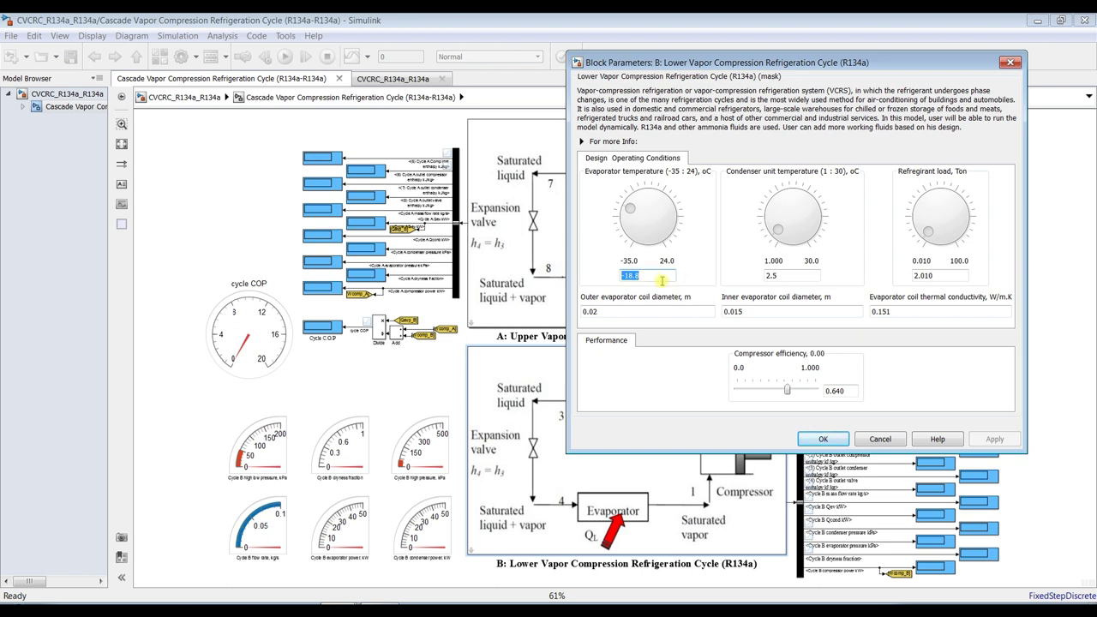
double_click(798, 275)
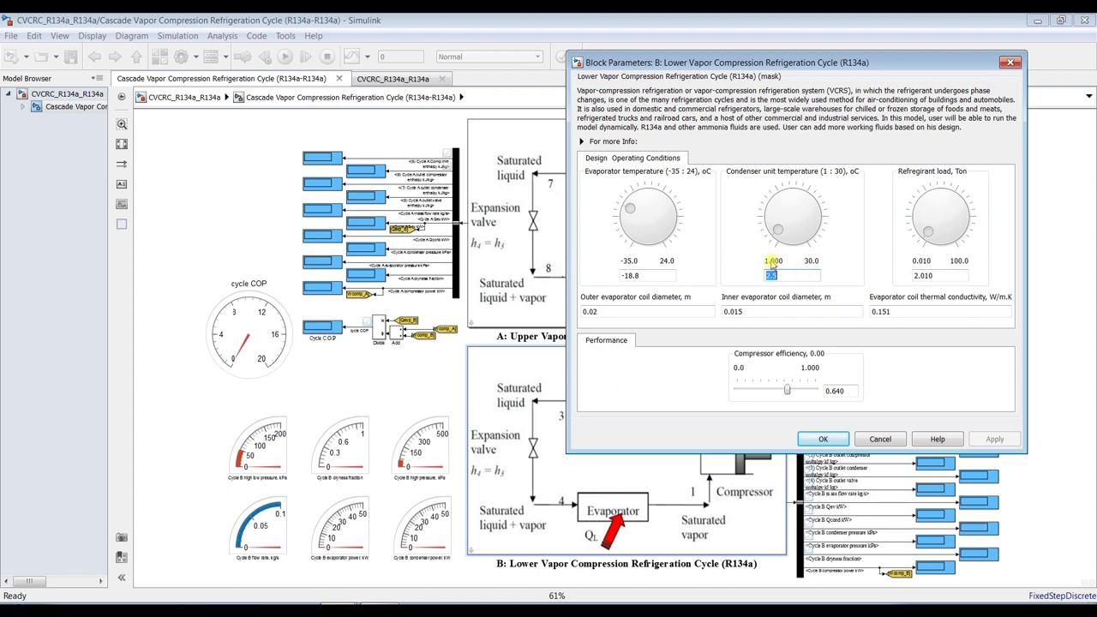
double_click(947, 277)
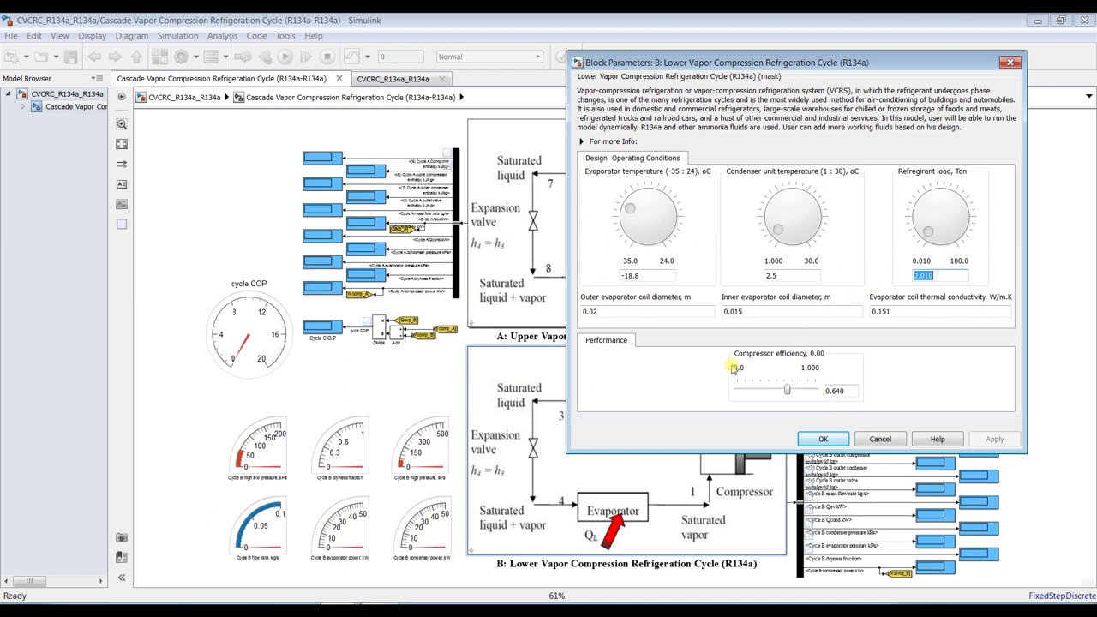
double_click(846, 390)
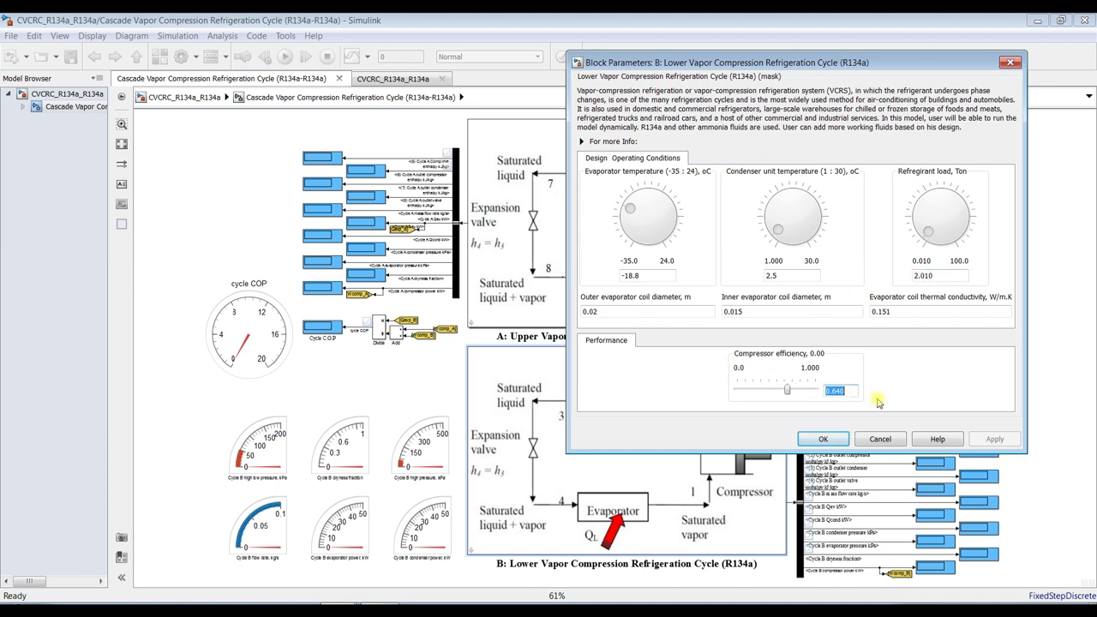
click(823, 439)
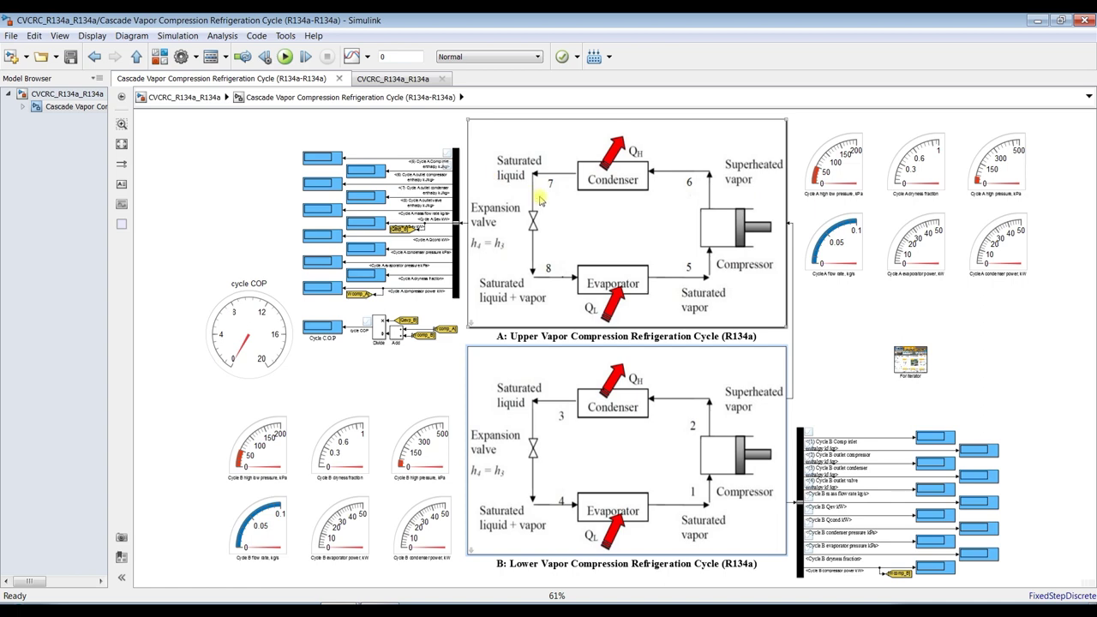
Open the upper cycle's block parameters, enlarge the dialog, and examine the condenser unit and inlet air temperatures.
double_click(587, 199)
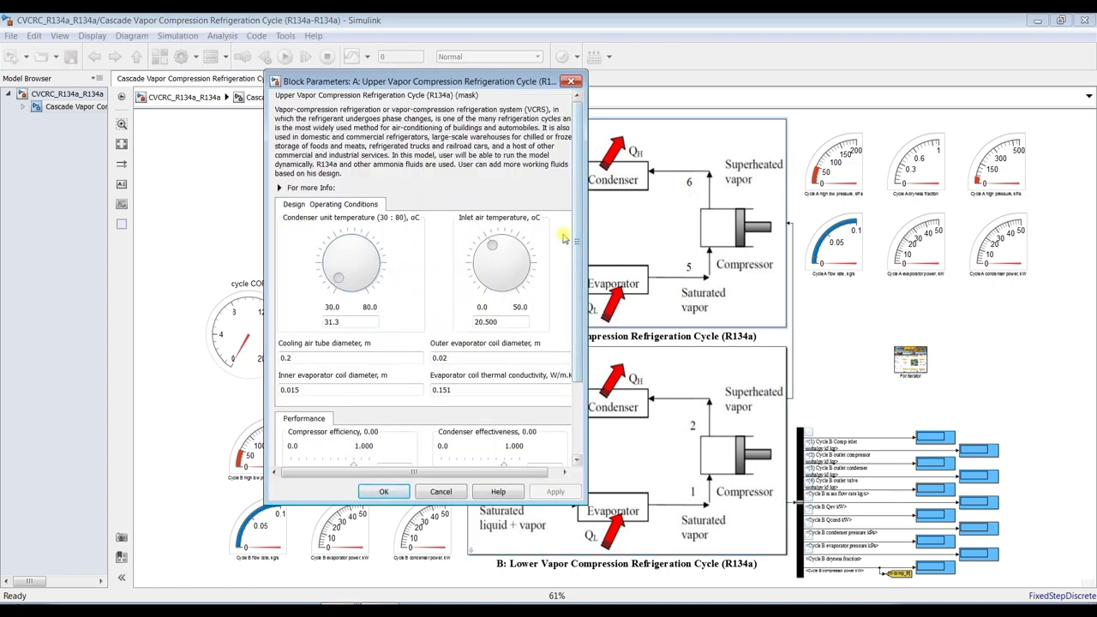
drag(437, 83, 437, 49)
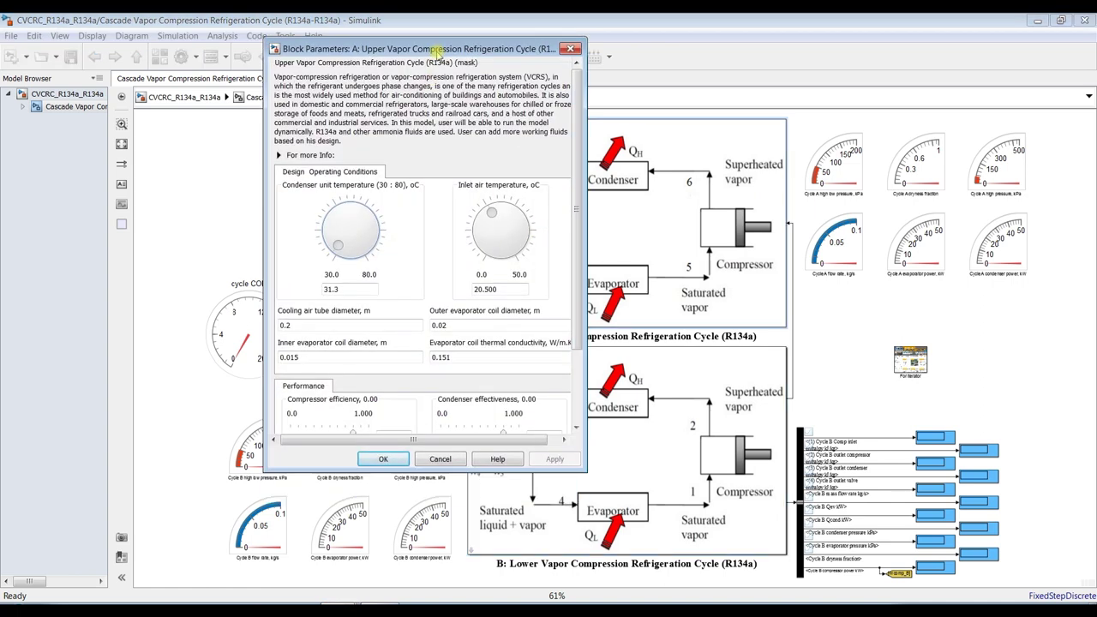
drag(583, 154, 641, 157)
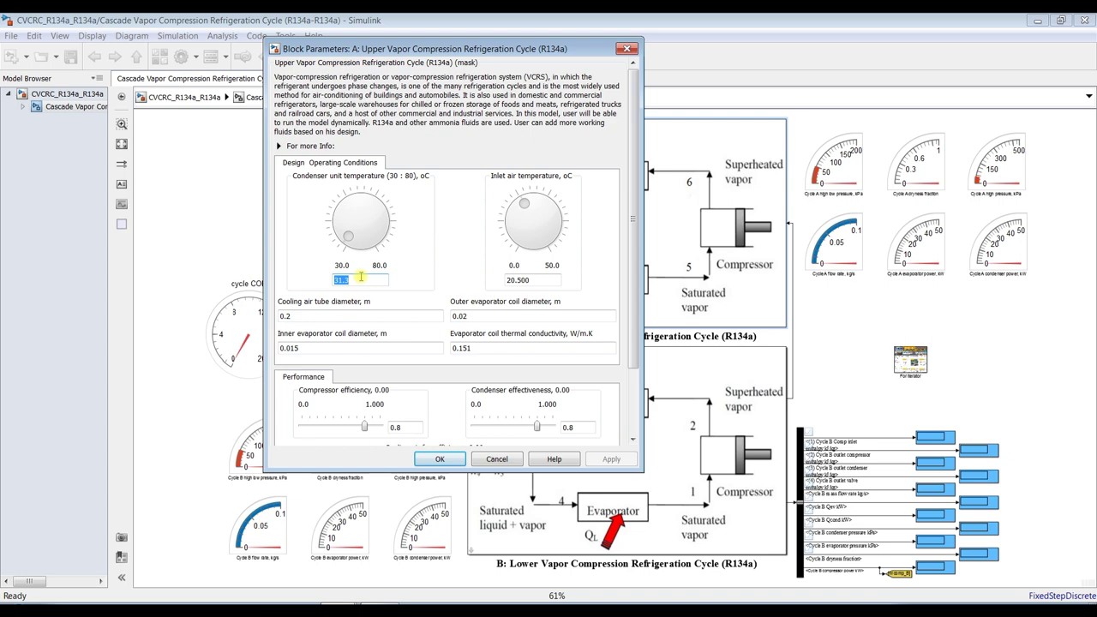
drag(489, 54, 284, 50)
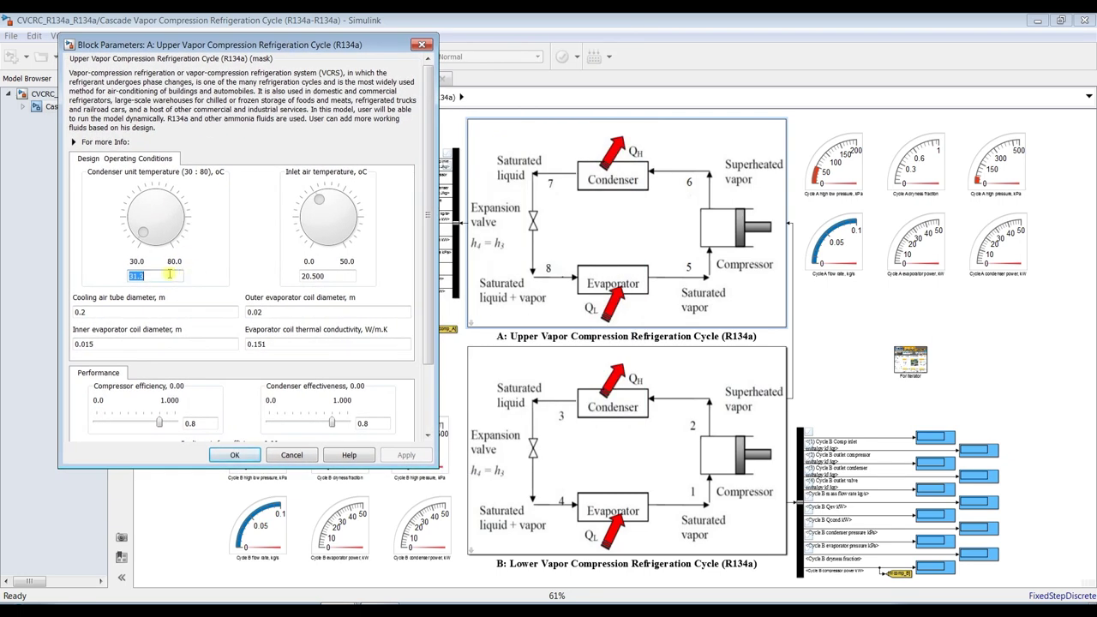
double_click(340, 279)
Examine the upper cycle's tube and coil diameters, coil thermal conductivity and performance efficiencies, accepting the parameters unchanged.
scroll(427, 172, down, 2)
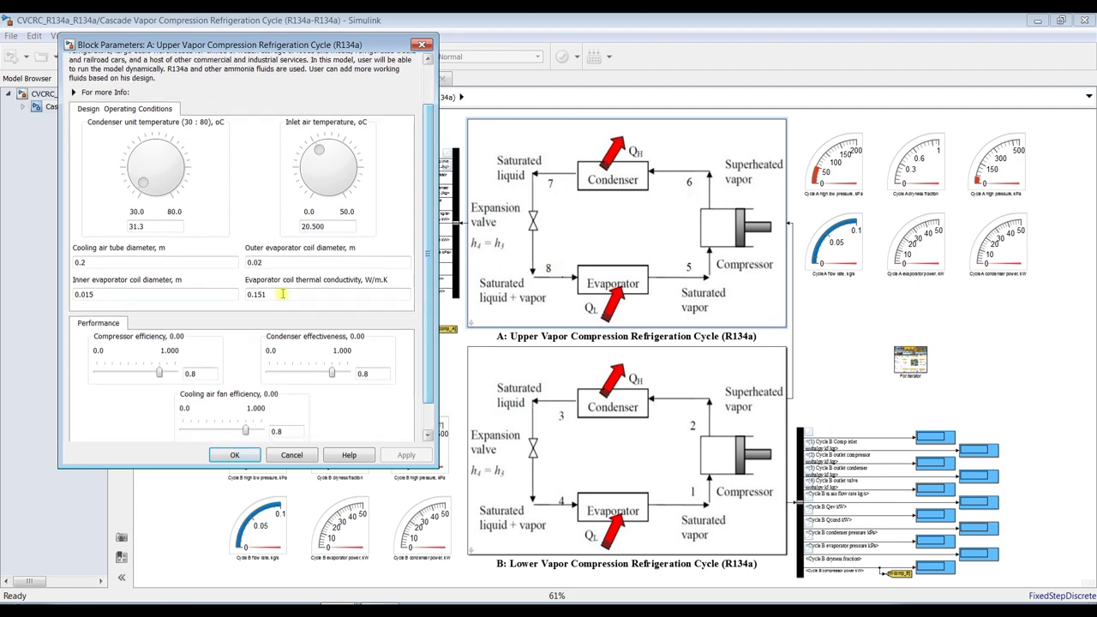
double_click(146, 263)
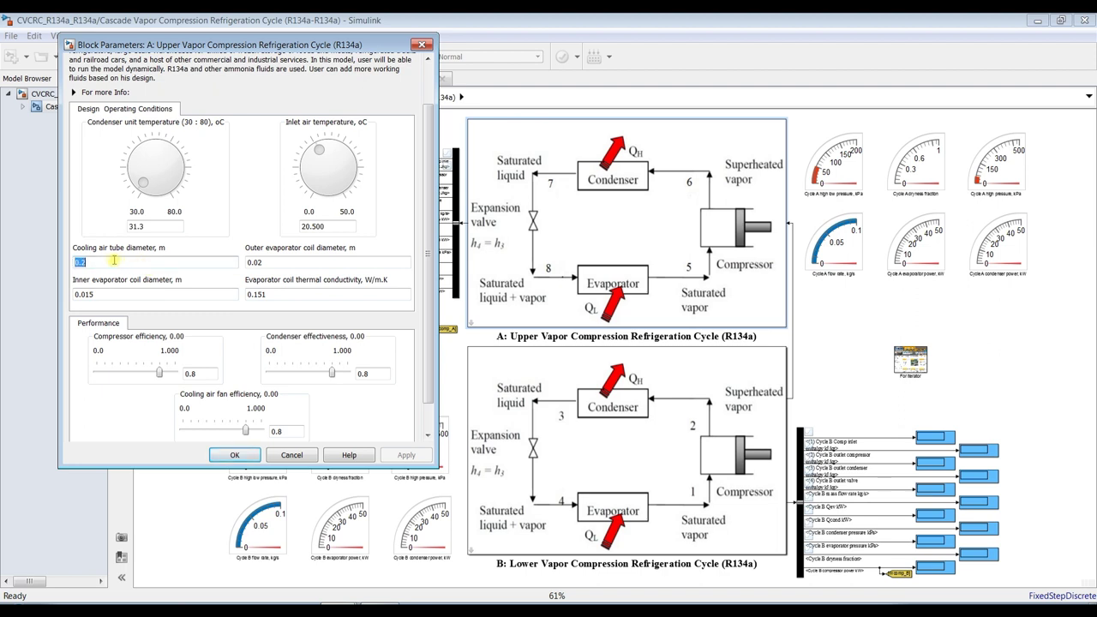
double_click(288, 264)
double_click(292, 294)
double_click(133, 294)
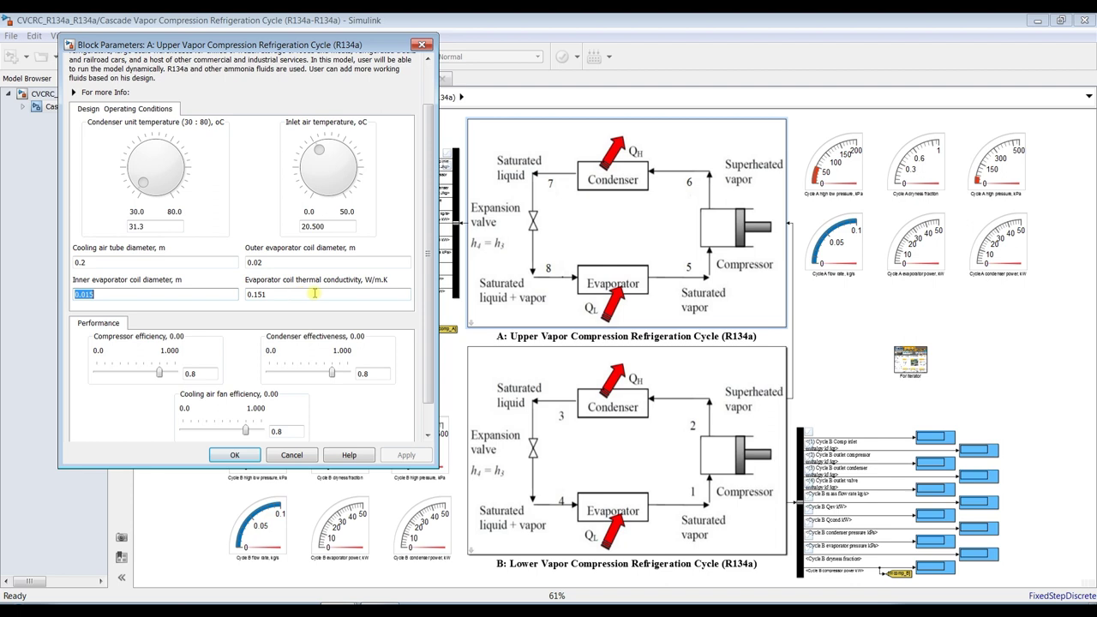
scroll(432, 296, down, 1)
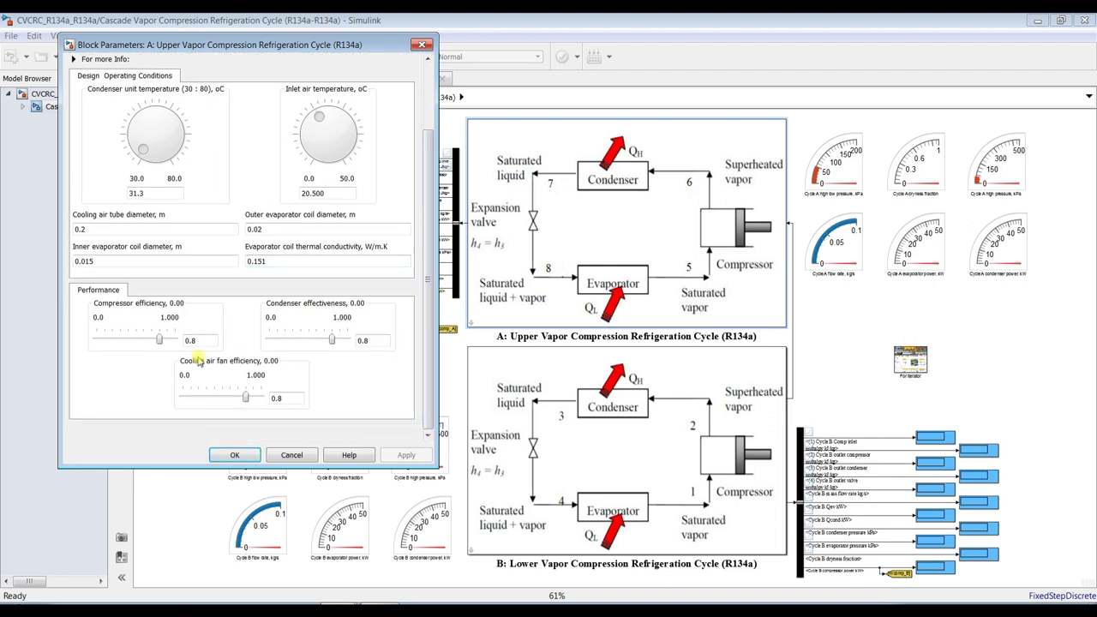
double_click(364, 341)
double_click(278, 398)
click(234, 454)
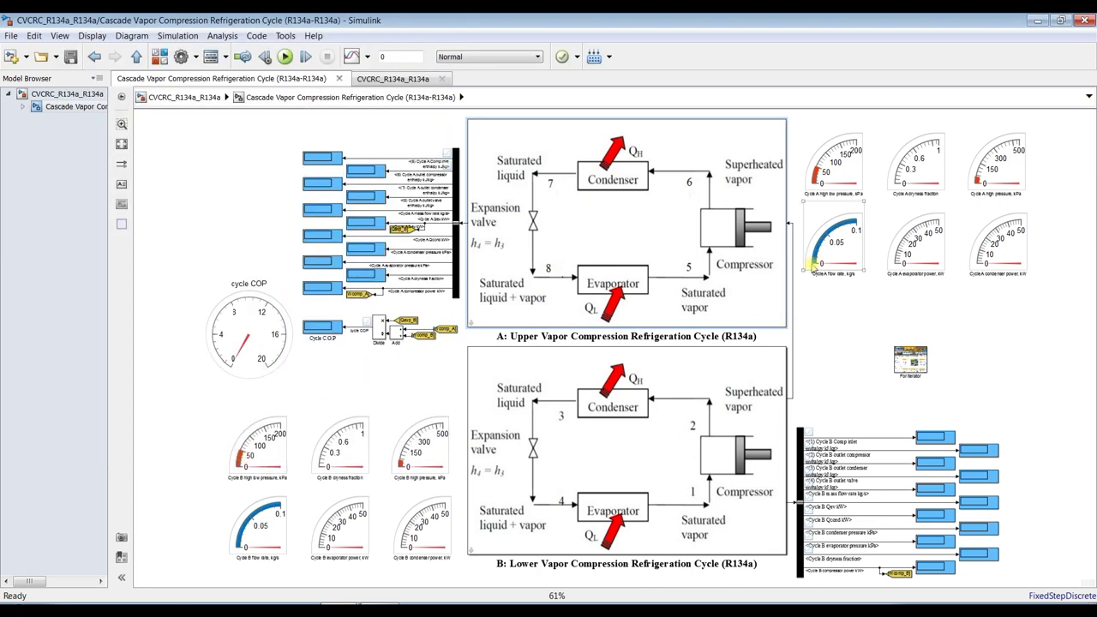
Inspect the internal block diagrams of the upper cycle A and lower cycle B subsystems, each fitted to view.
click(23, 105)
click(69, 119)
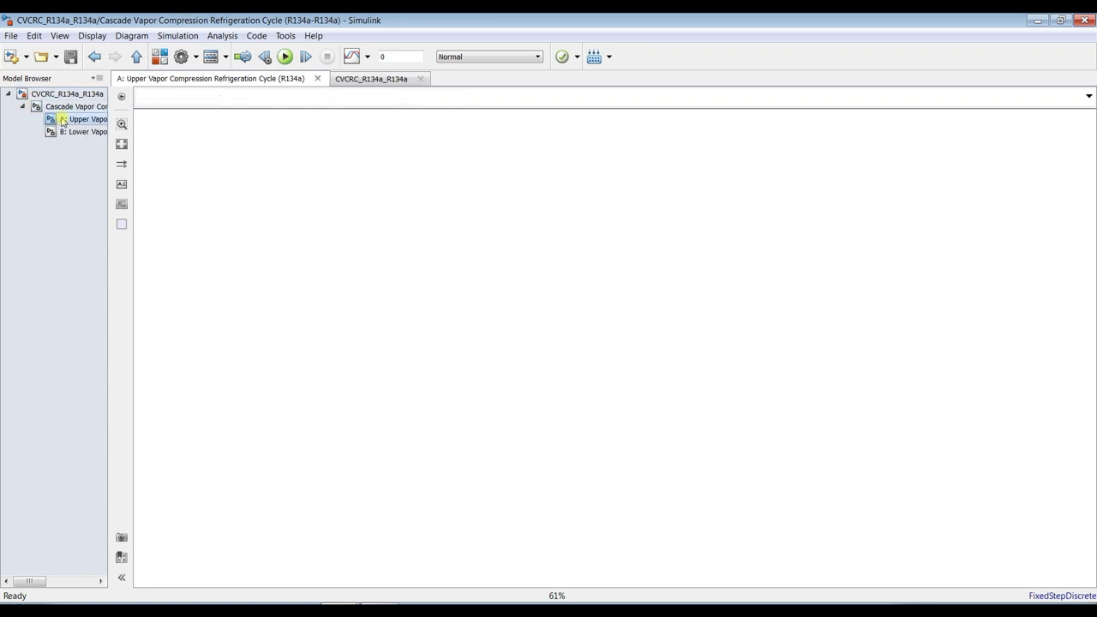
click(120, 144)
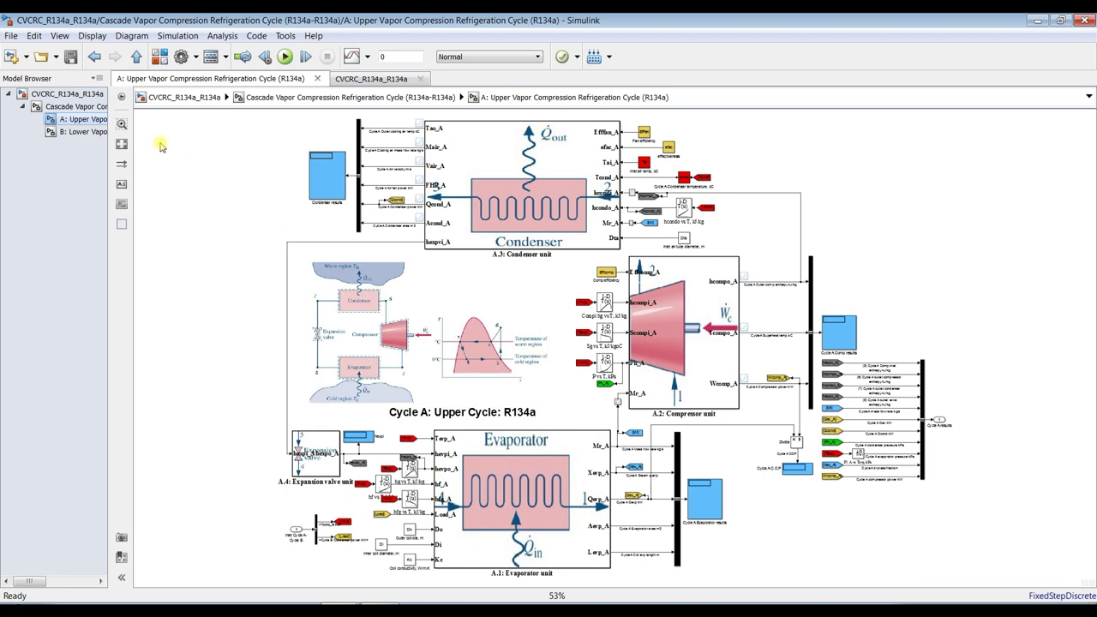
click(94, 133)
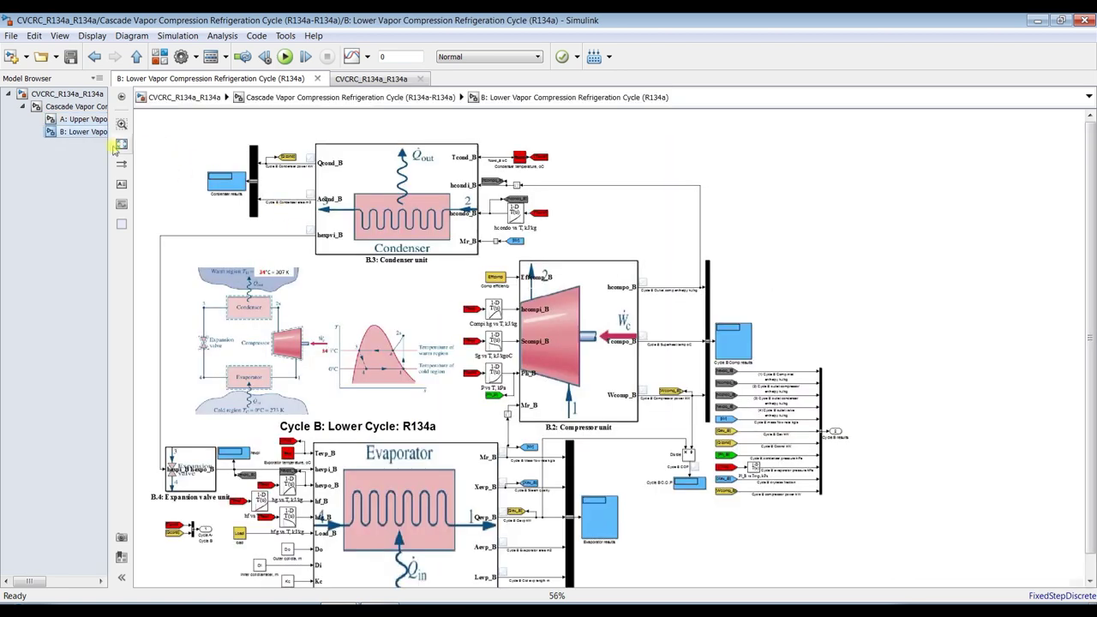
click(121, 144)
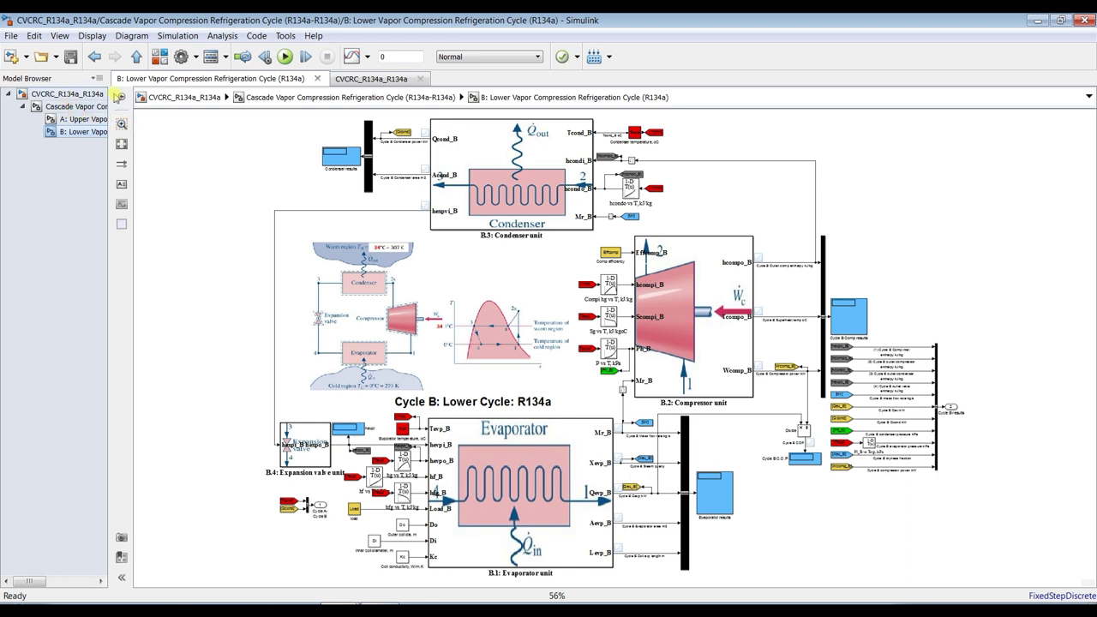
Run the simulation of the cascade refrigeration cycle model.
click(379, 60)
click(288, 57)
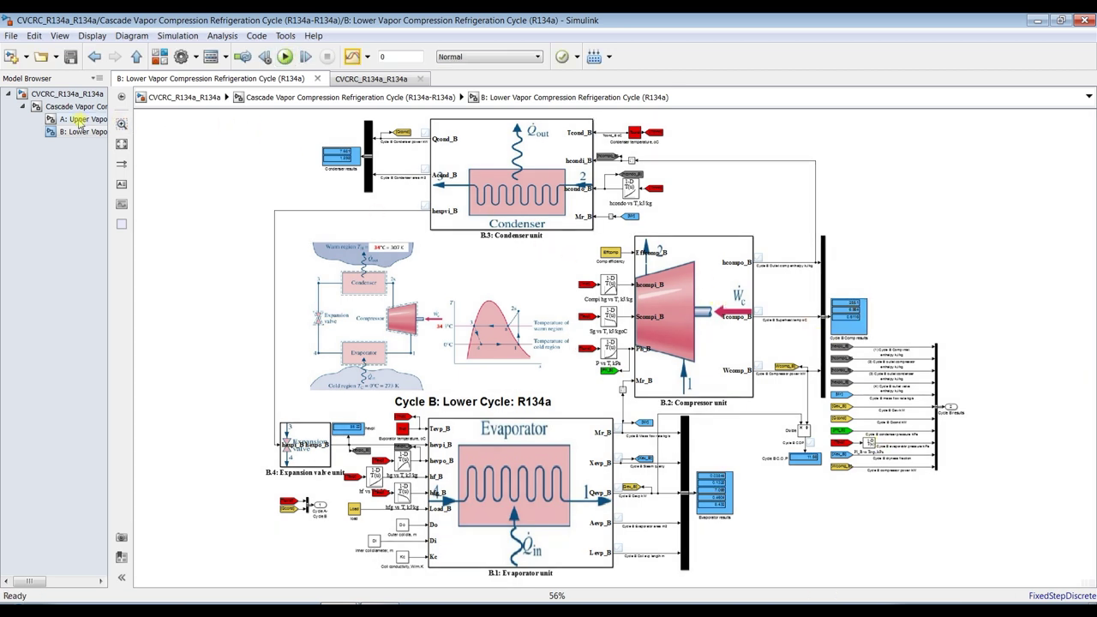
Examine the lower cycle B compressor results for outlet enthalpy, superheat temperature and compressor power.
scroll(891, 315, up, 5)
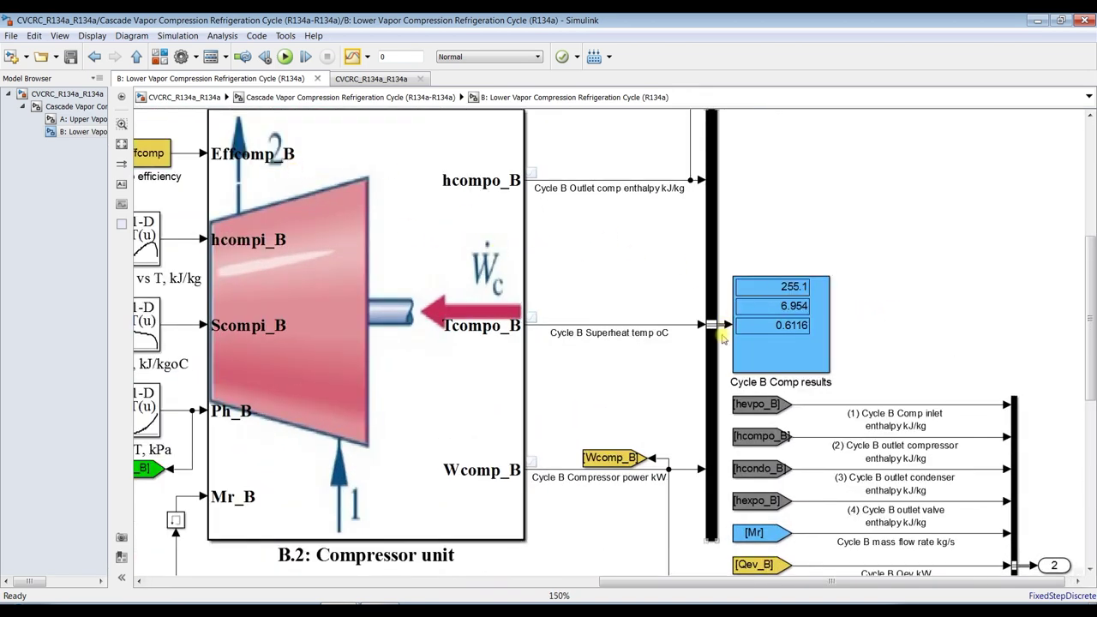
scroll(677, 330, down, 1)
scroll(677, 330, down, 2)
click(740, 301)
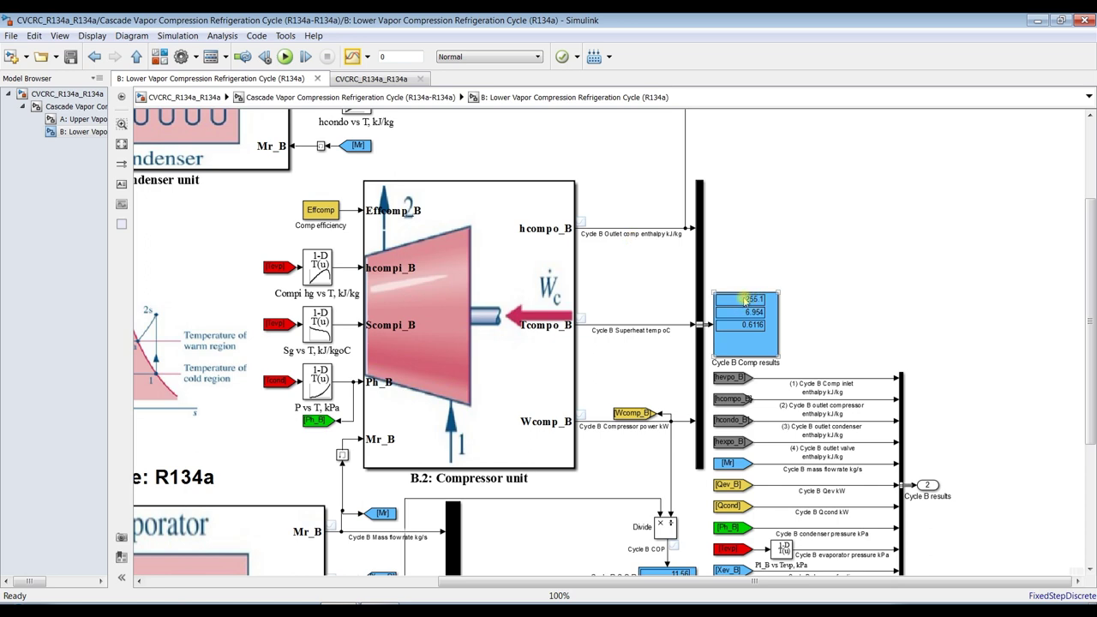
scroll(746, 300, up, 3)
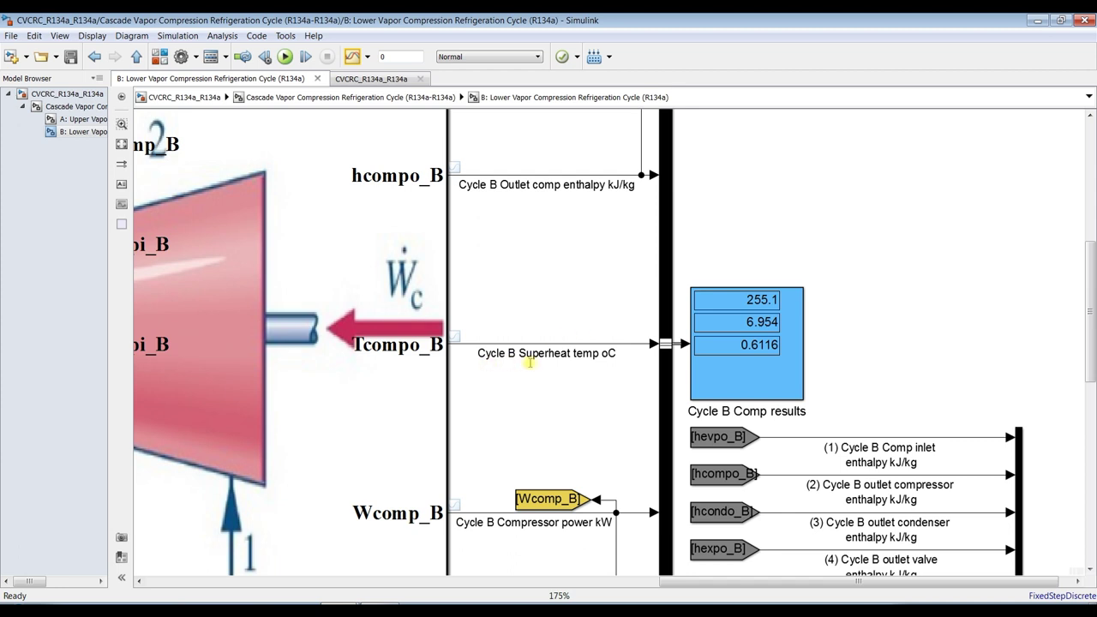
scroll(521, 361, down, 1)
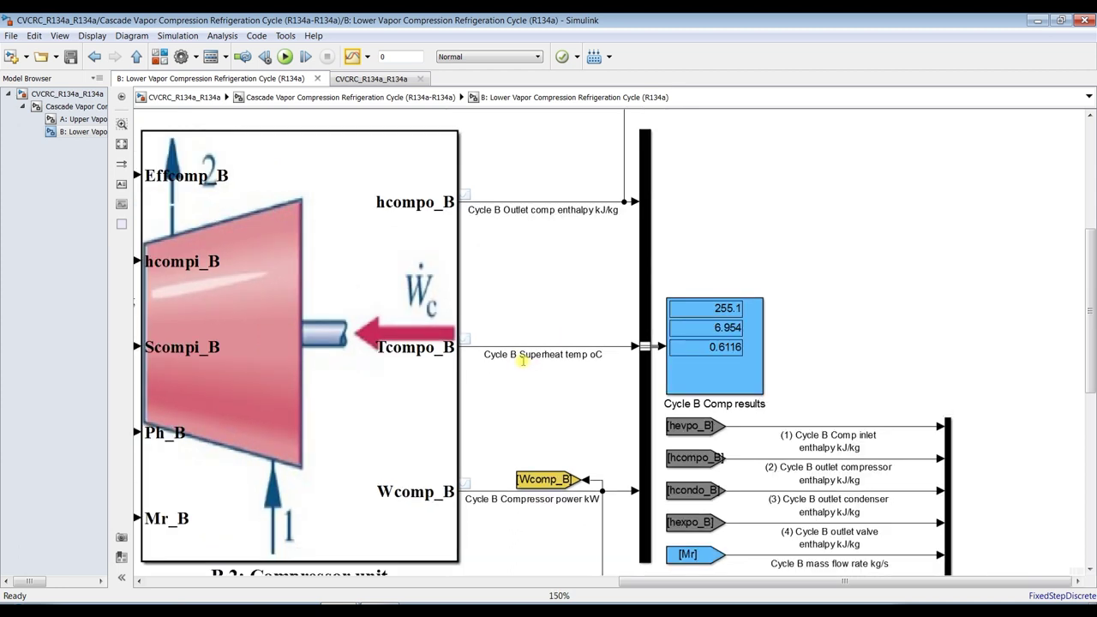
click(710, 363)
scroll(725, 352, down, 1)
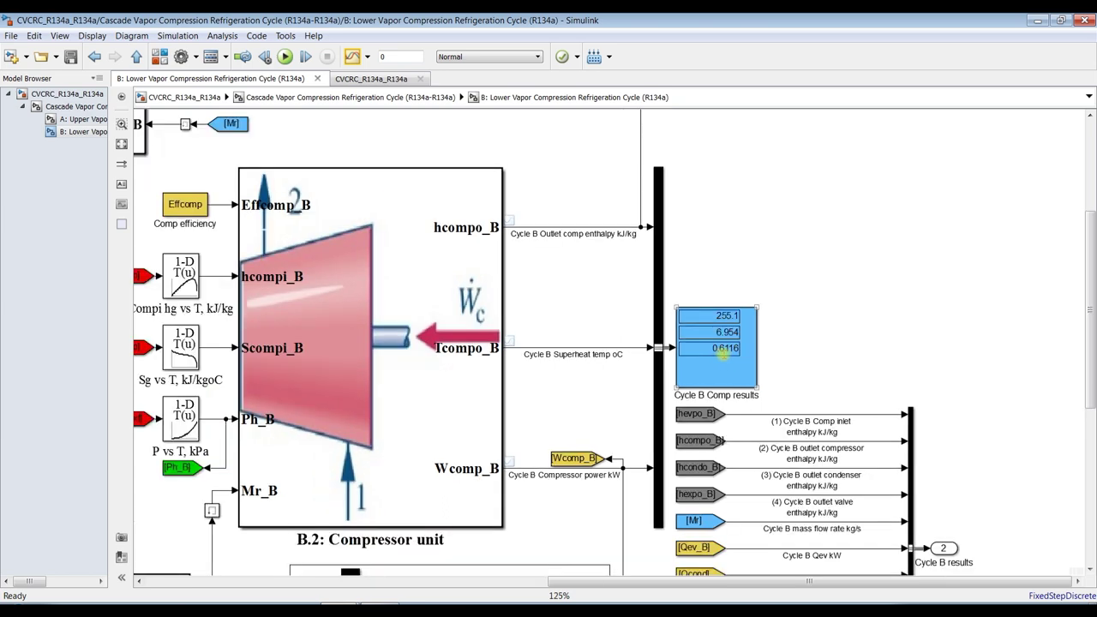
scroll(725, 353, down, 1)
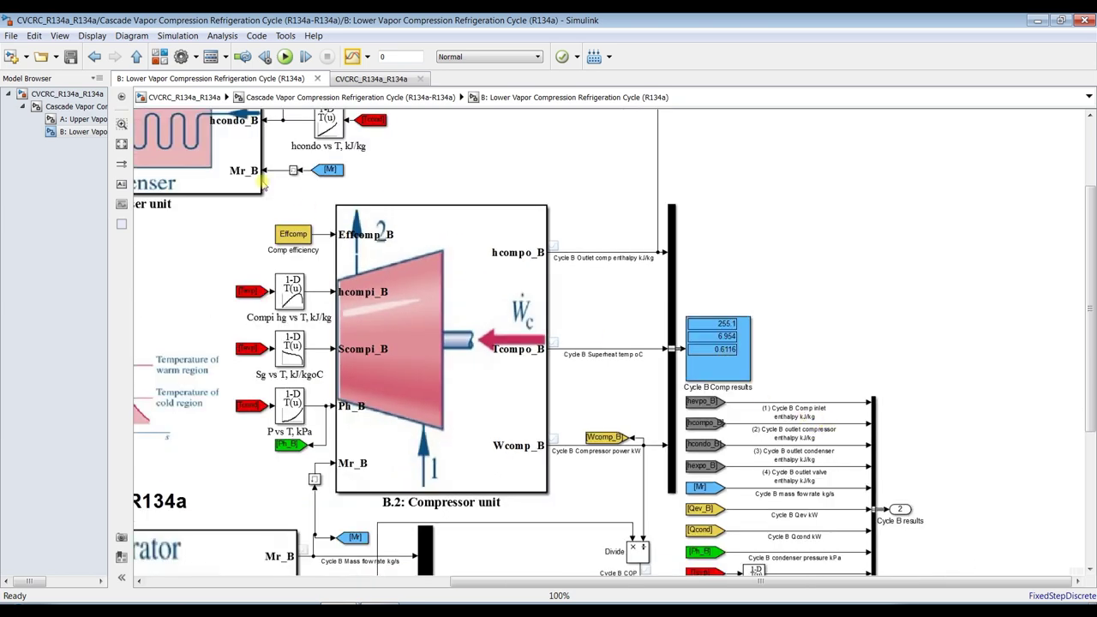
Open the upper cycle A subsystem and examine its compressor unit's results display.
click(89, 120)
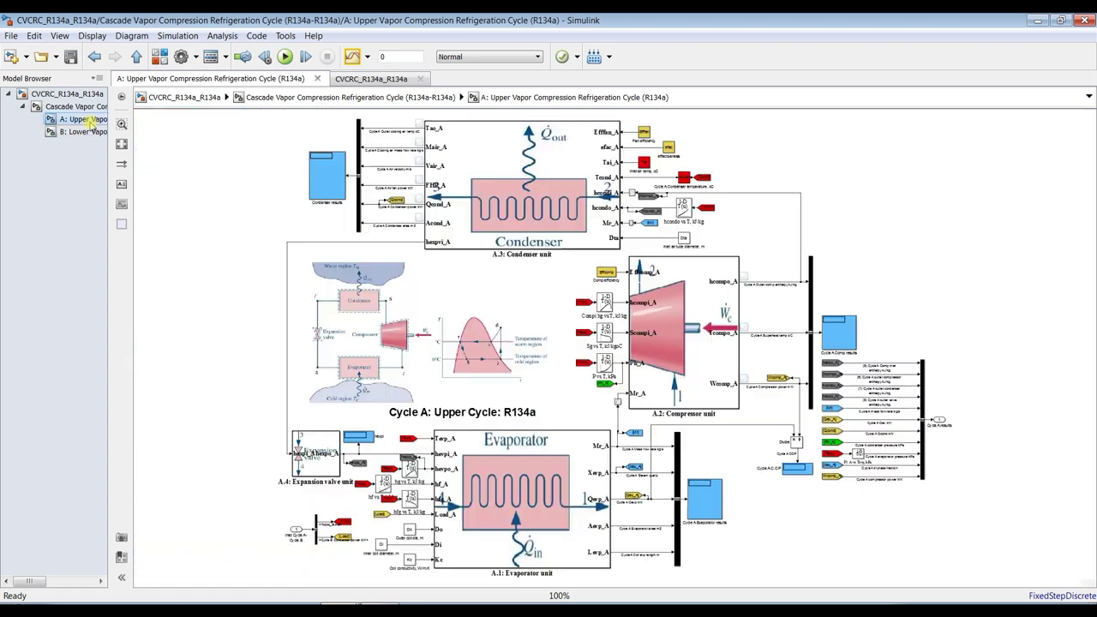
scroll(830, 347, up, 2)
scroll(830, 347, up, 1)
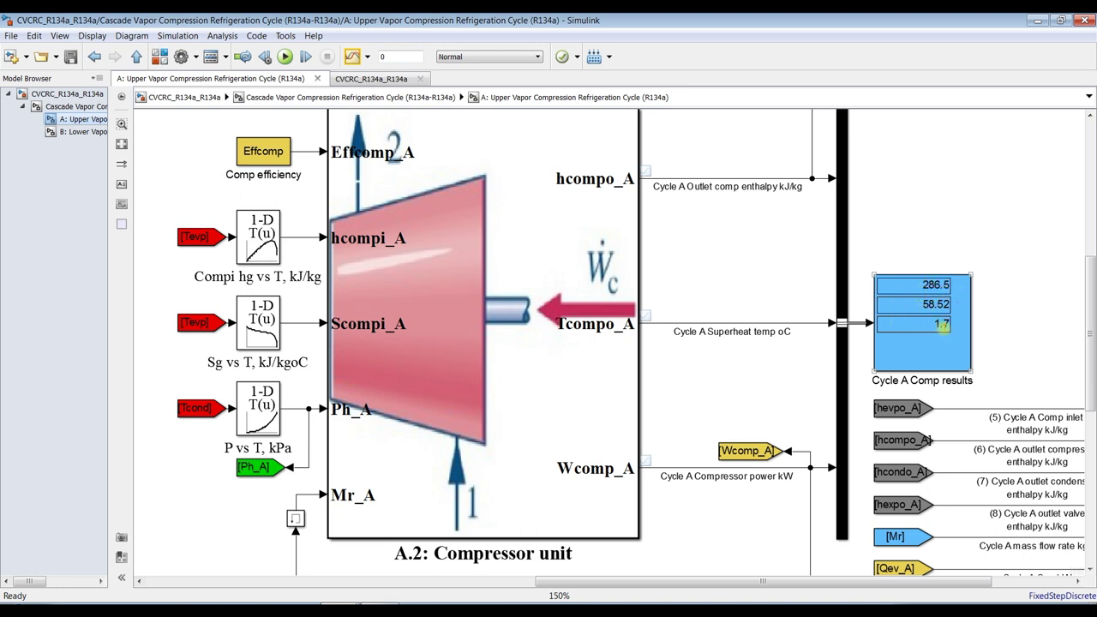
Return to the cascade cycle level and look over the gauges and result displays of both cycles.
click(60, 106)
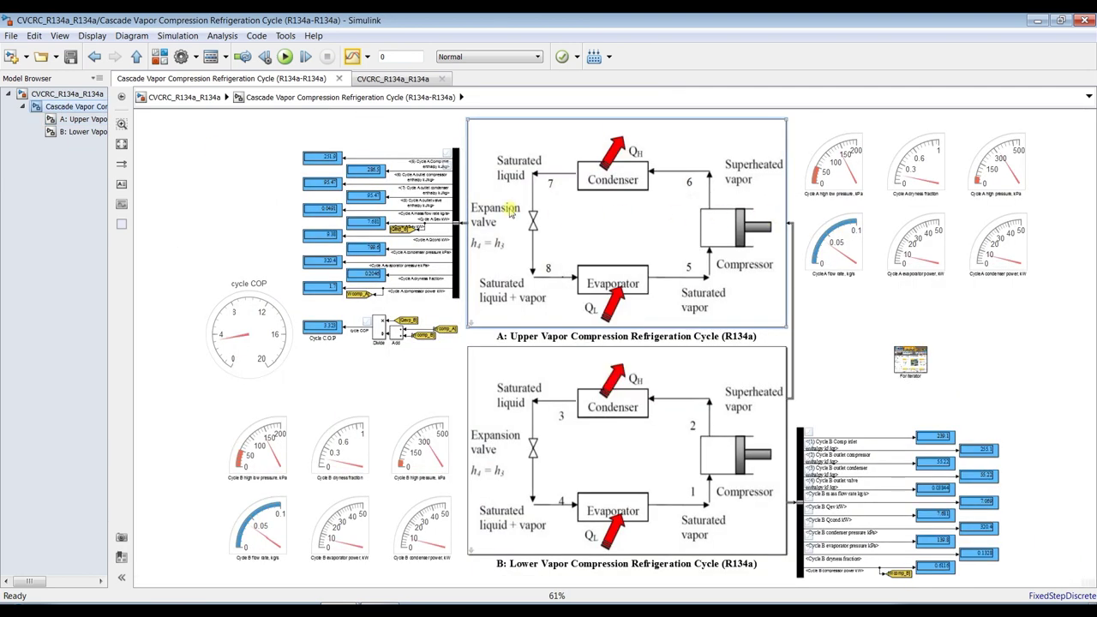
scroll(283, 153, up, 2)
scroll(426, 277, down, 2)
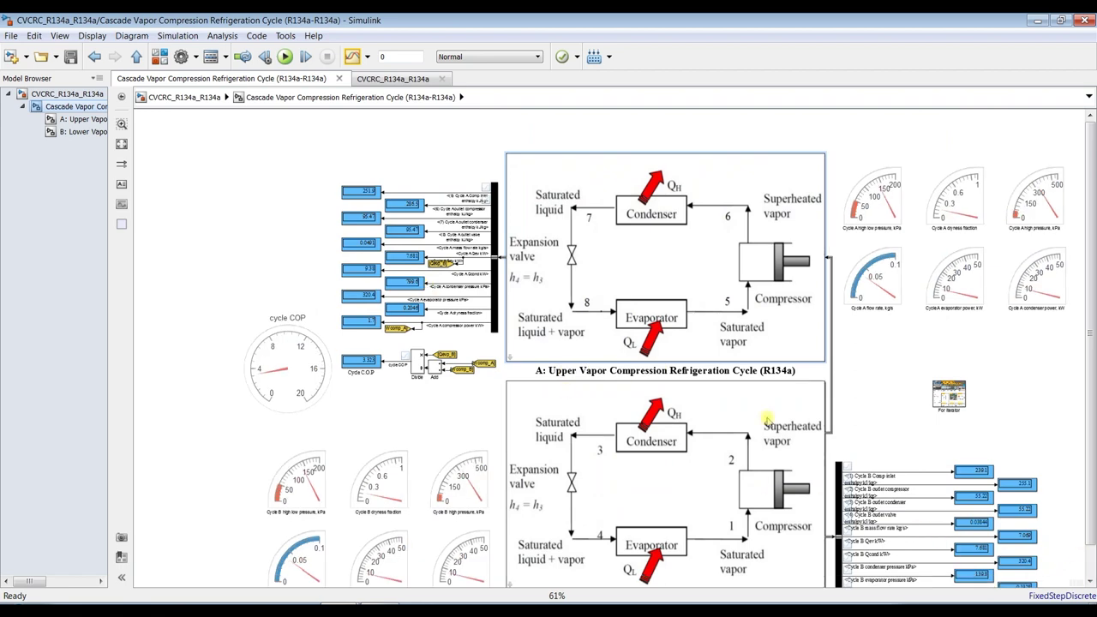
scroll(767, 418, down, 1)
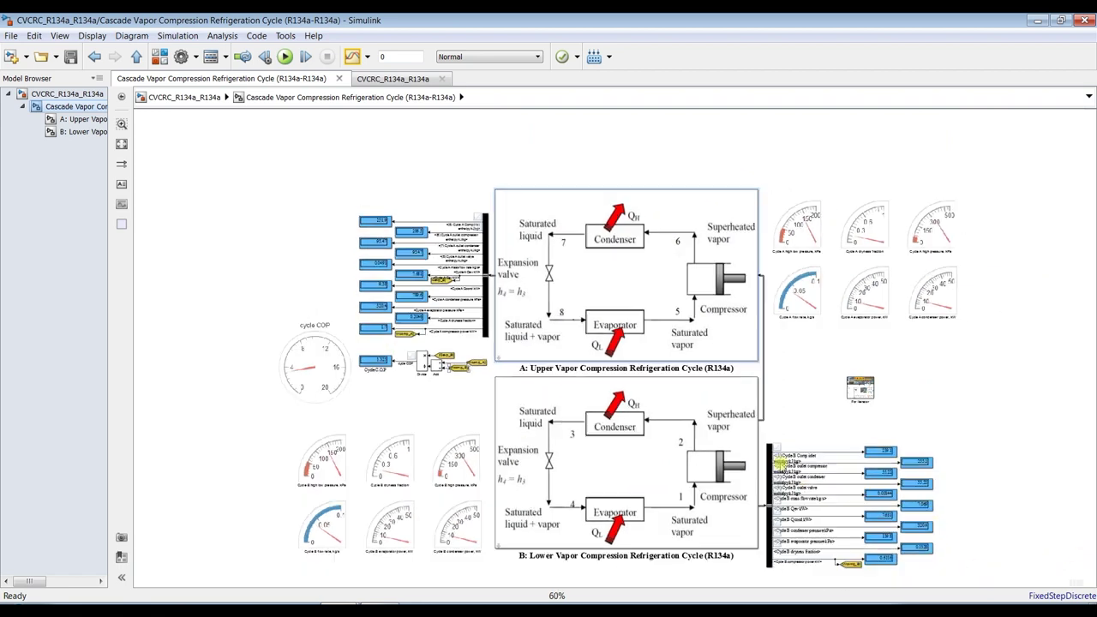
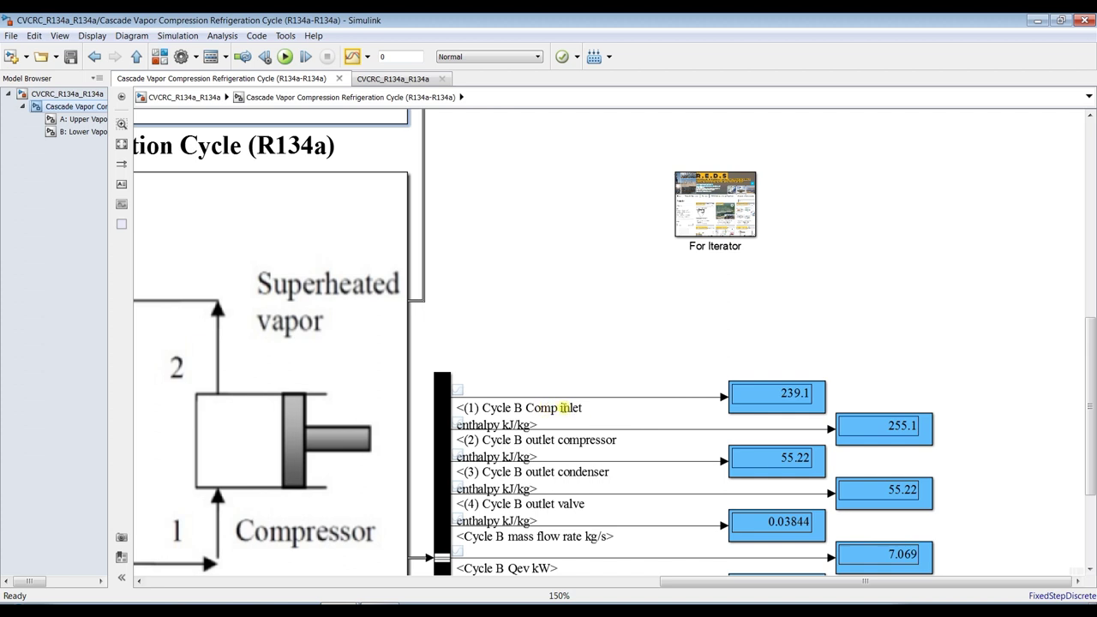
Check state 1 on the top-level T-s diagram, view the lower cycle B subsystem, and return to the cascade level.
click(67, 94)
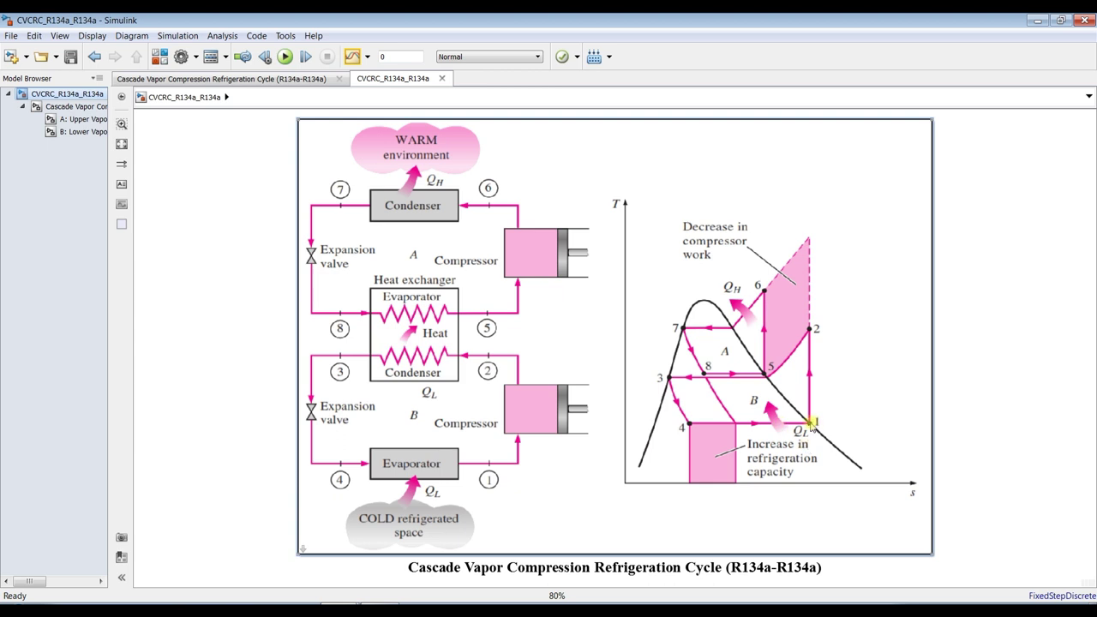
click(75, 131)
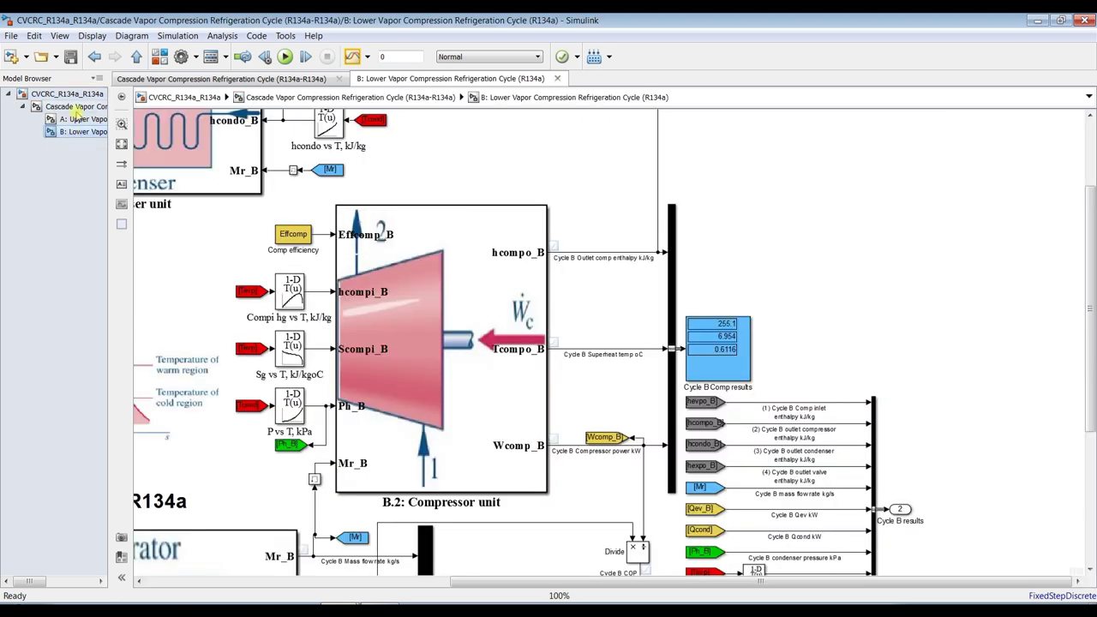
click(76, 108)
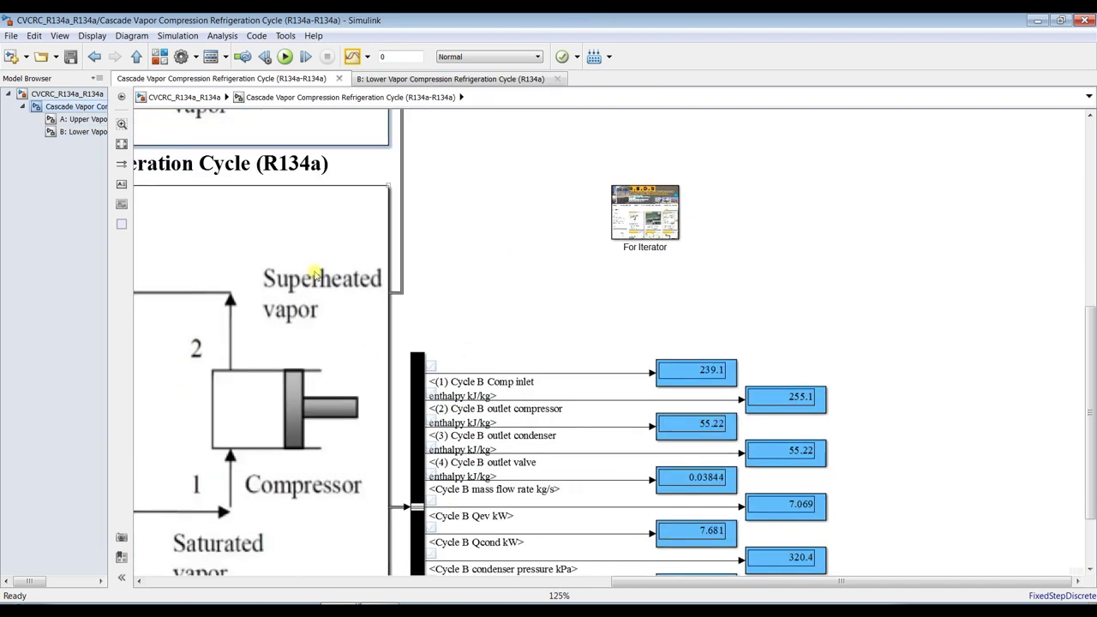
Examine cycle B's enthalpy displays for the compressor inlet and the compressor, condenser and valve outlets.
scroll(506, 440, down, 1)
scroll(867, 373, down, 1)
scroll(727, 437, up, 2)
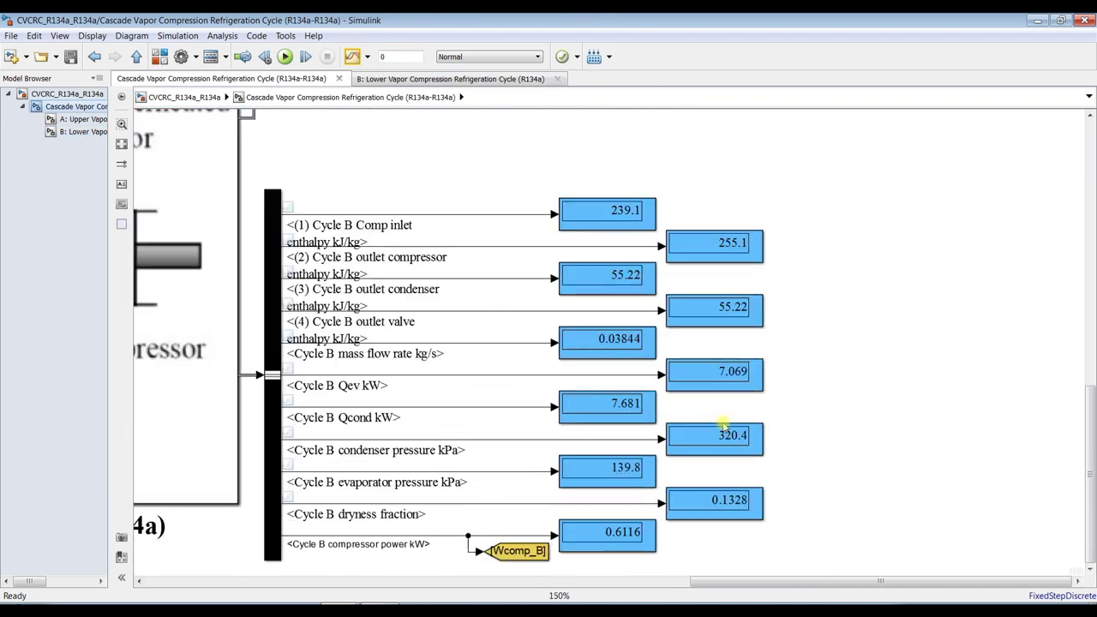
scroll(726, 437, up, 2)
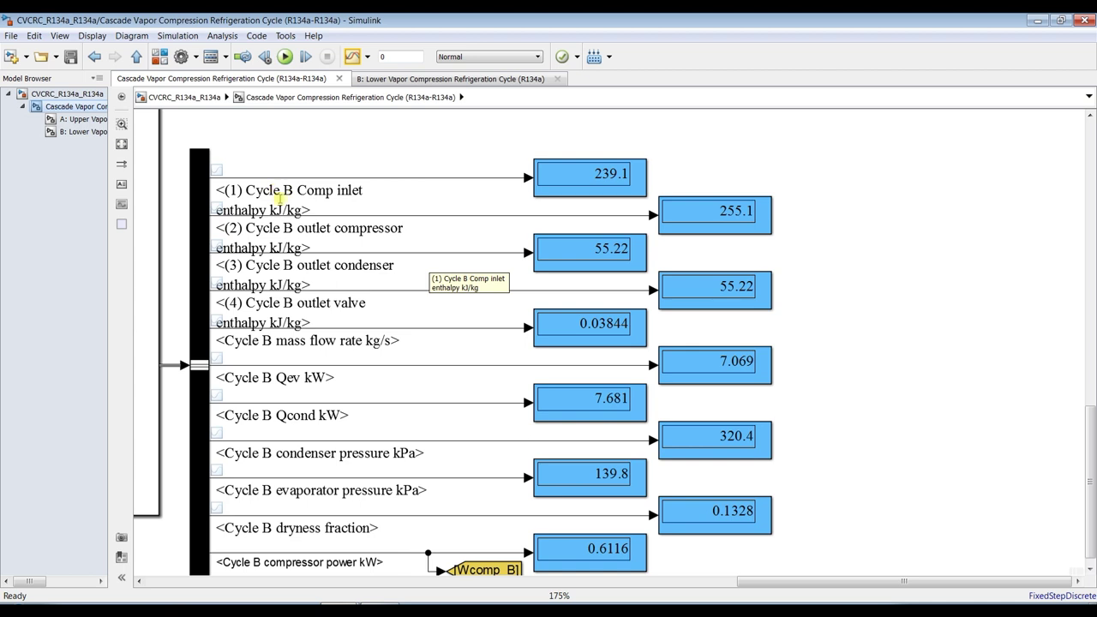
click(602, 173)
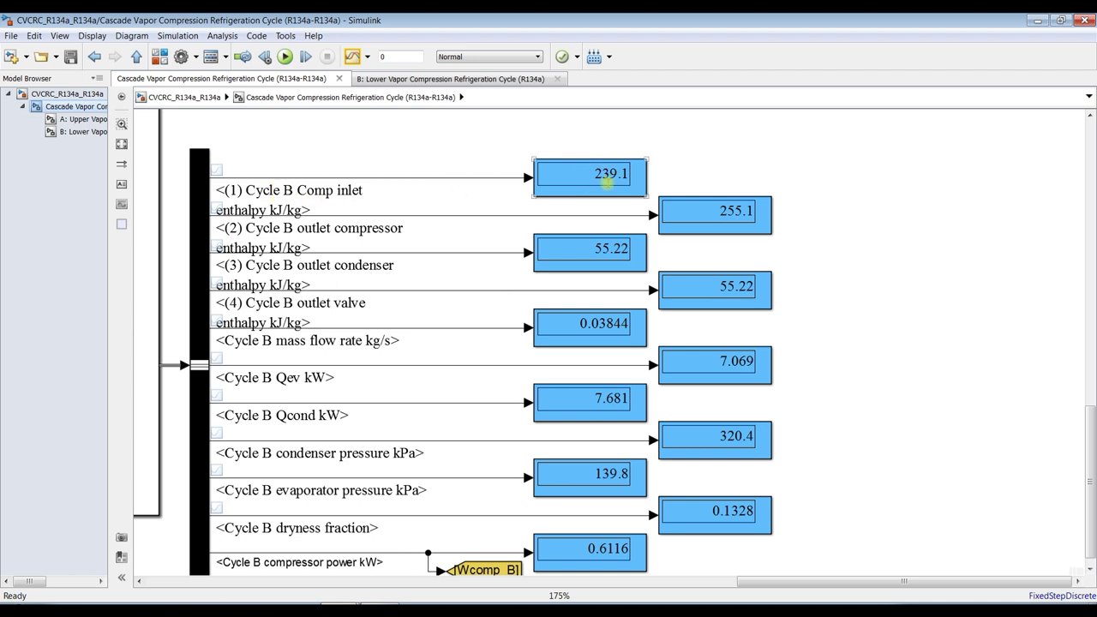
click(658, 214)
click(470, 223)
click(591, 255)
click(404, 319)
click(724, 286)
click(580, 242)
click(691, 308)
Examine cycle B's mass flow rate, evaporator power Qev and condenser power Qcond displays.
click(505, 335)
scroll(561, 345, up, 3)
click(603, 334)
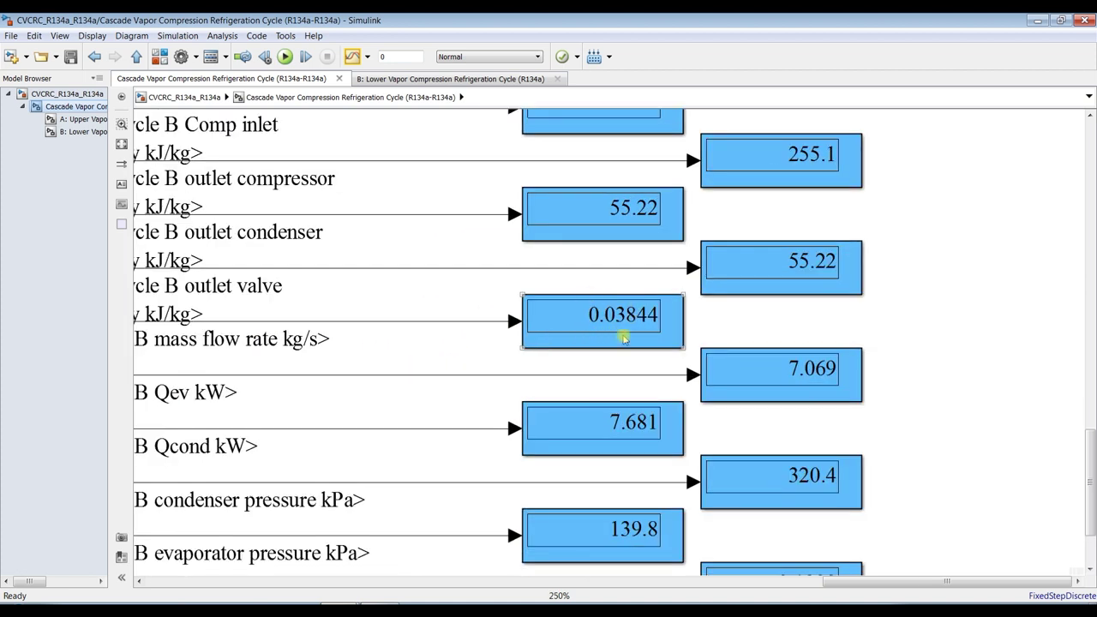
scroll(620, 317, down, 1)
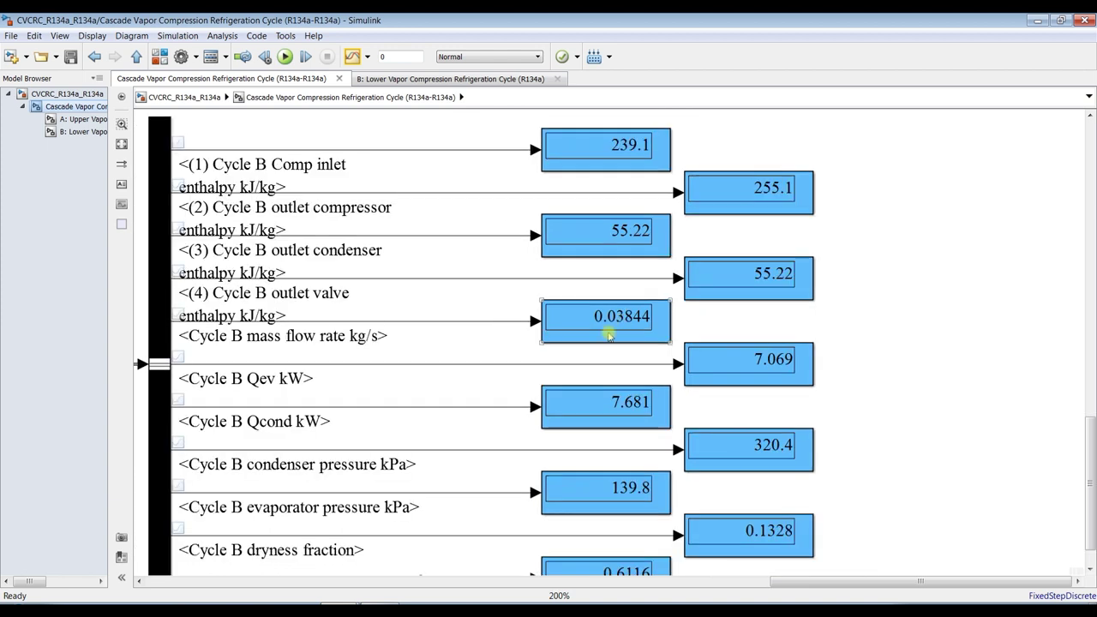
click(290, 386)
click(768, 369)
click(600, 418)
scroll(600, 418, up, 3)
scroll(560, 409, down, 5)
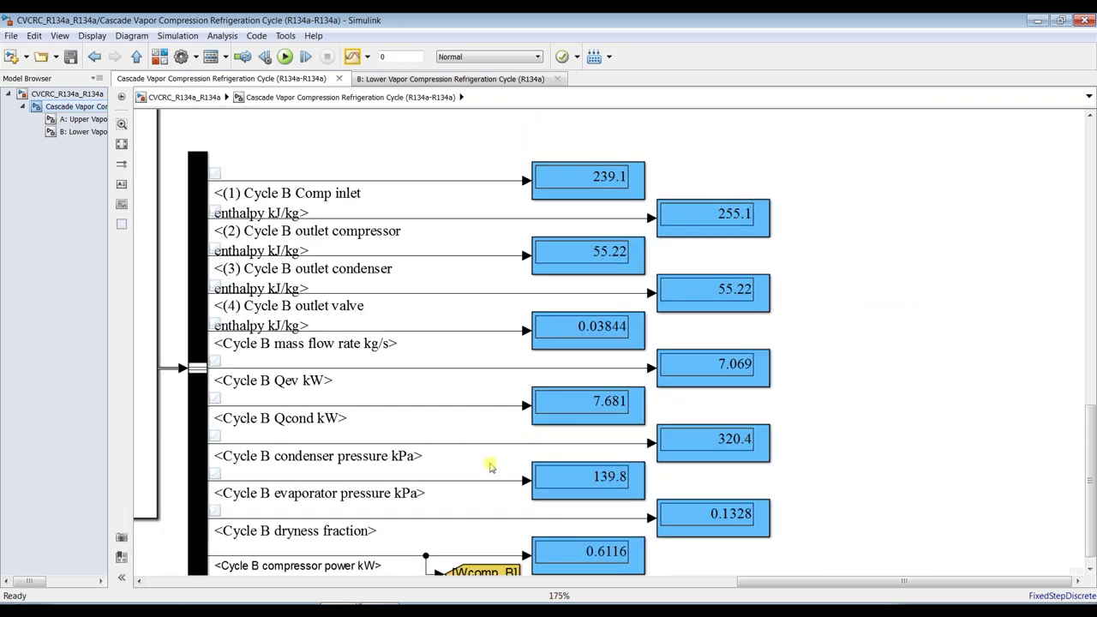
Examine cycle B's condenser and evaporator pressures, dryness fraction and compressor power displays.
scroll(787, 463, up, 3)
click(701, 426)
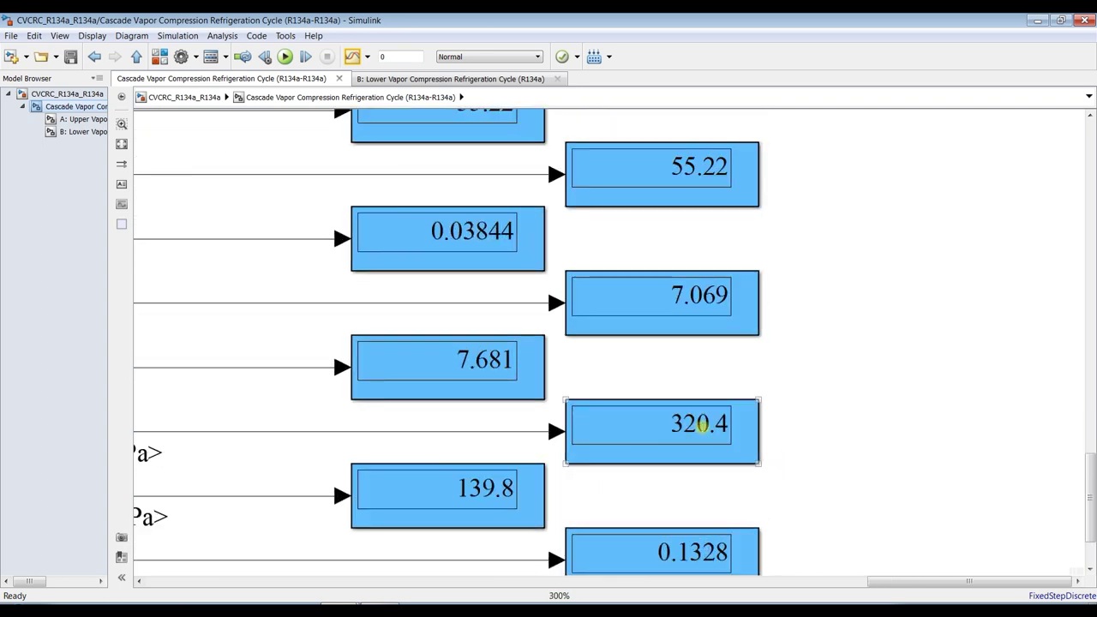
scroll(703, 429, down, 4)
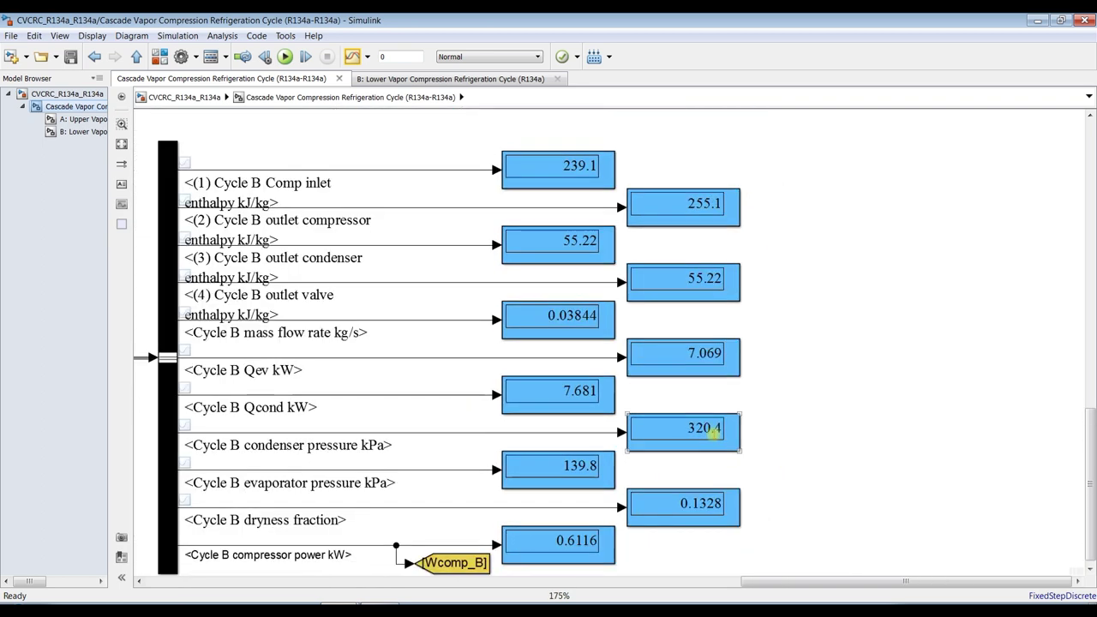
click(590, 453)
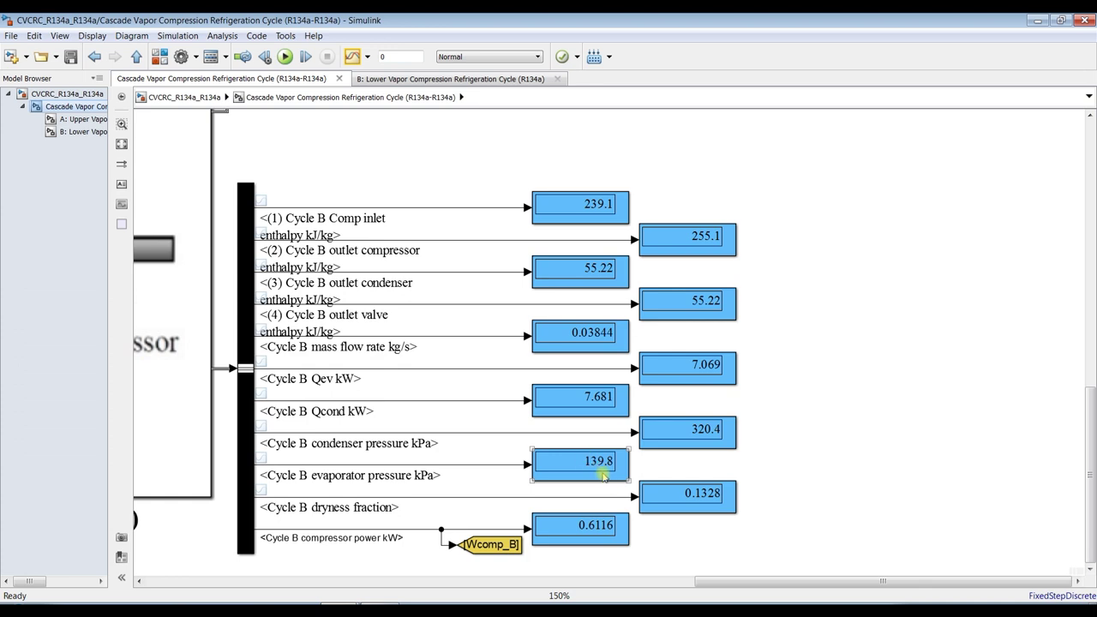
click(688, 435)
click(691, 494)
scroll(707, 525, up, 3)
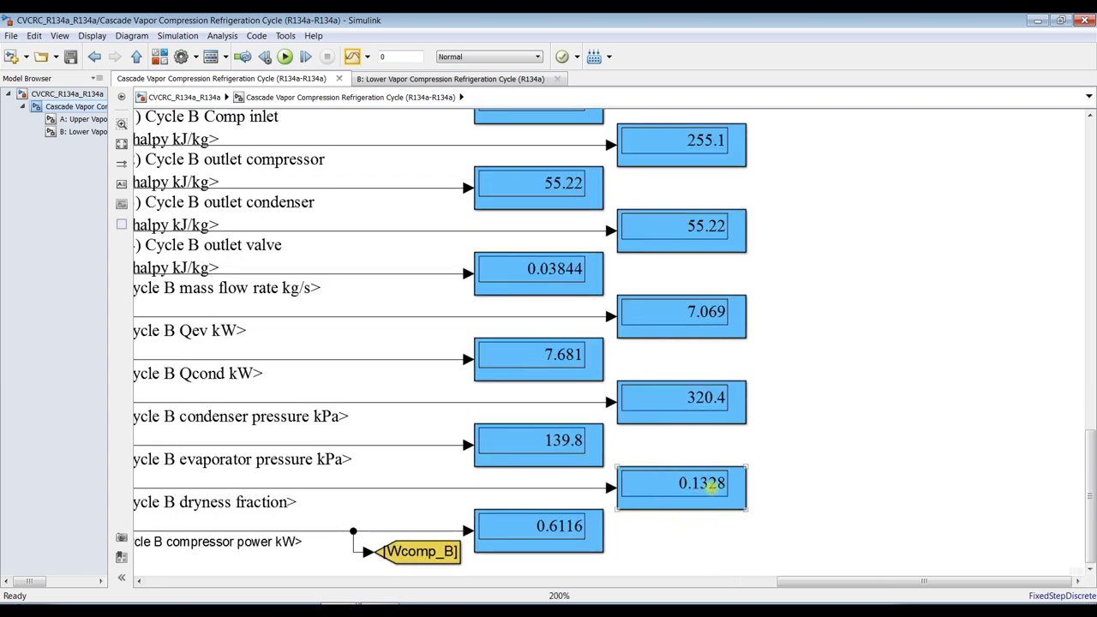
scroll(711, 486, down, 3)
click(583, 525)
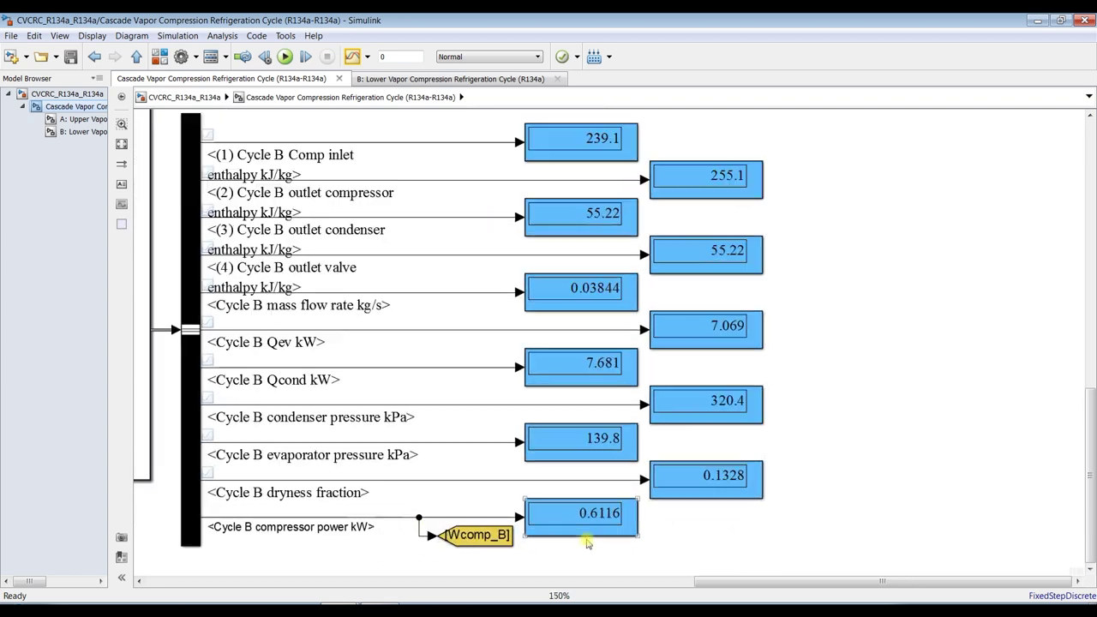
Fit the whole cascade diagram to view and examine cycle A's compressor inlet enthalpy among its result displays.
scroll(600, 519, down, 3)
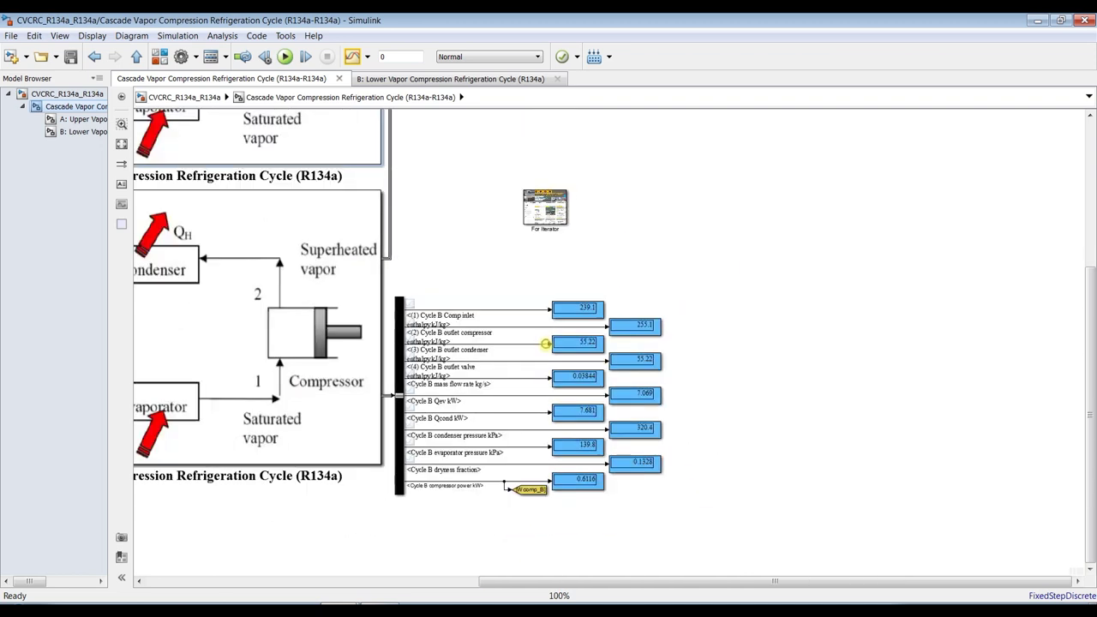
scroll(545, 344, down, 1)
click(121, 143)
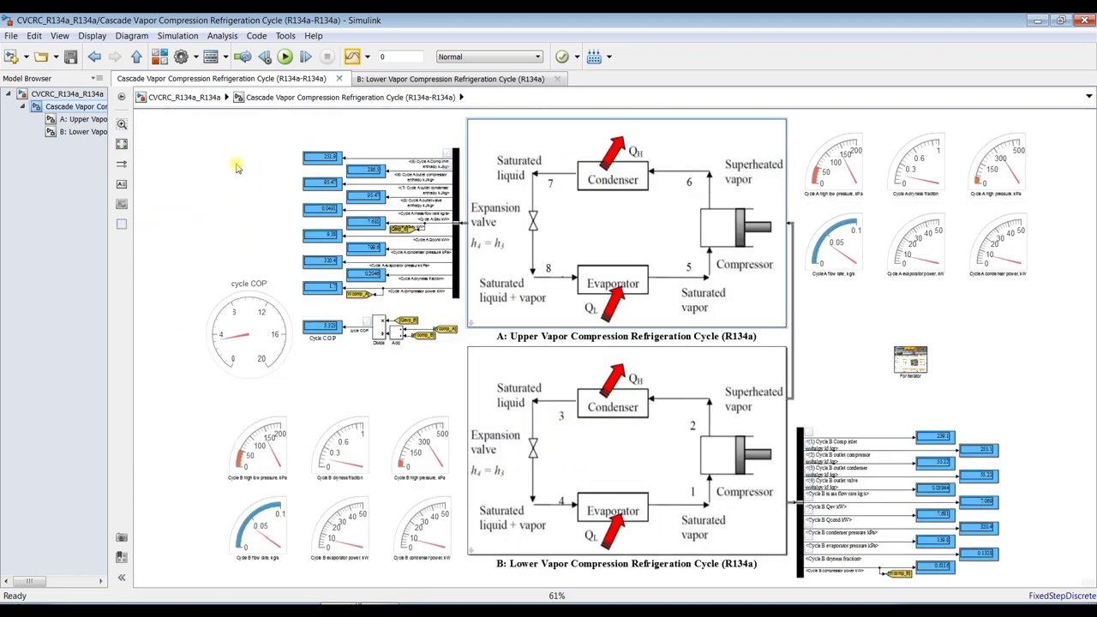
scroll(237, 167, up, 4)
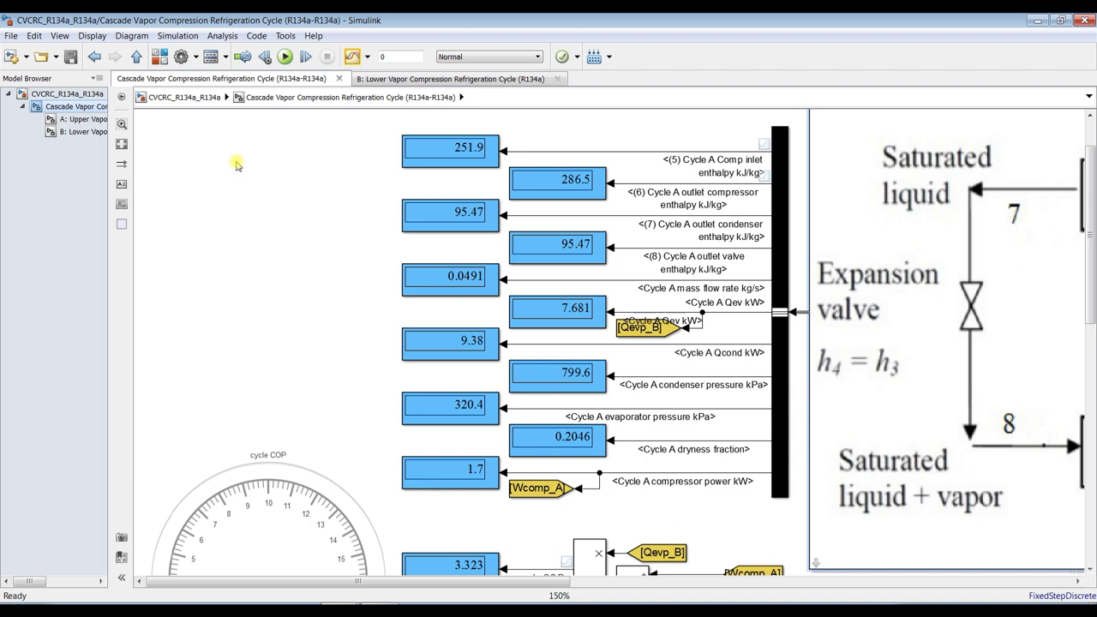
scroll(237, 165, up, 1)
click(461, 148)
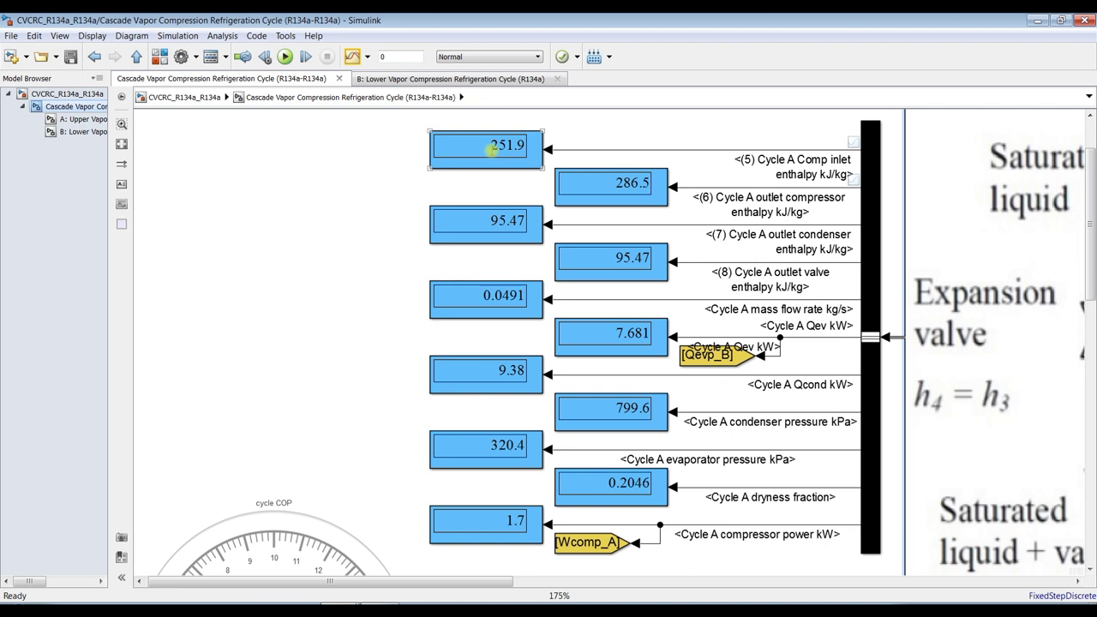
Compare cycle A's compressor inlet and outlet enthalpy displays with states 5 and 6 on the top-level T-s diagram.
click(93, 94)
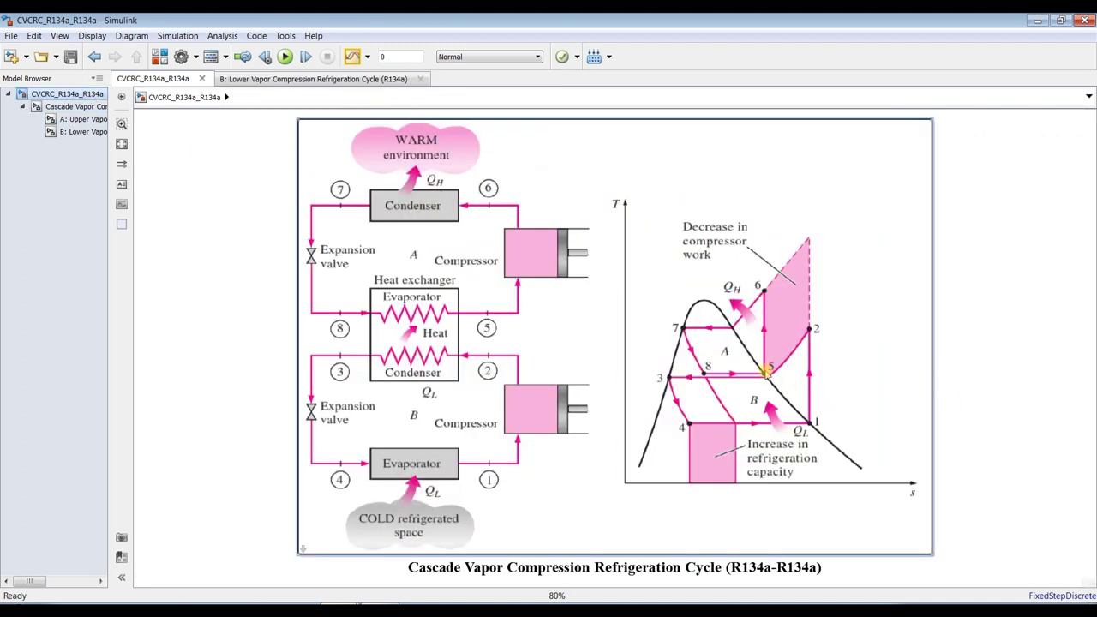
click(73, 107)
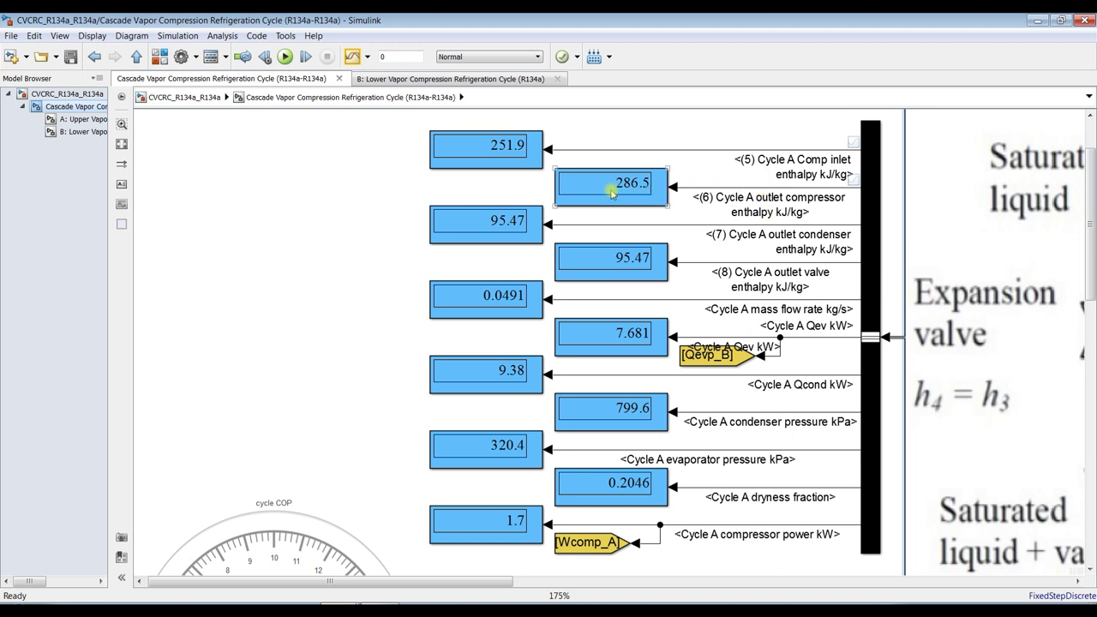
click(58, 93)
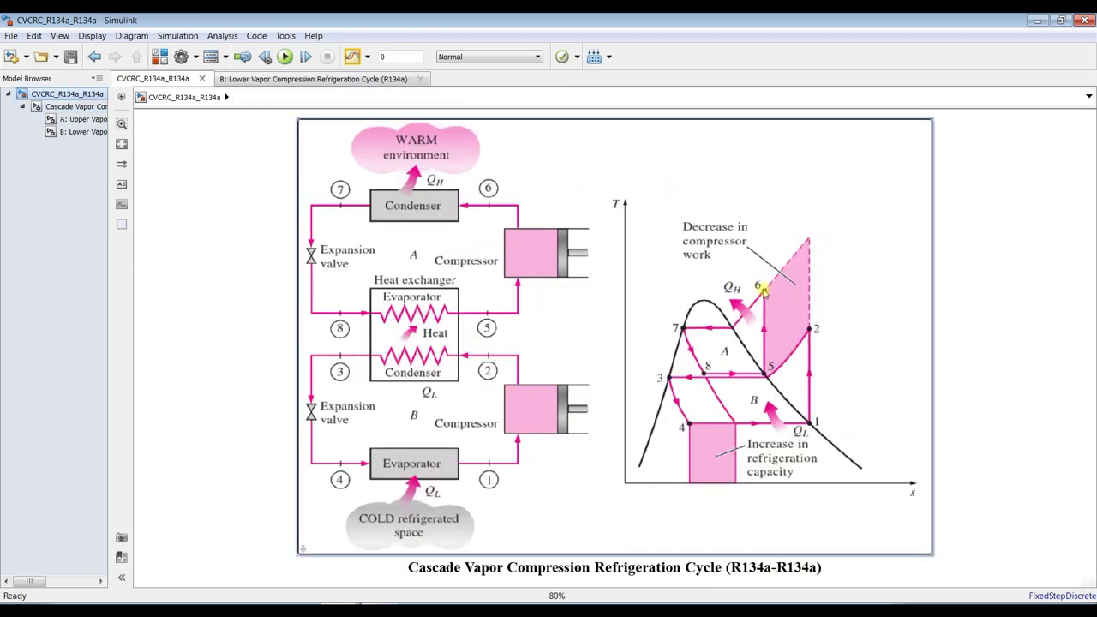
scroll(766, 292, up, 2)
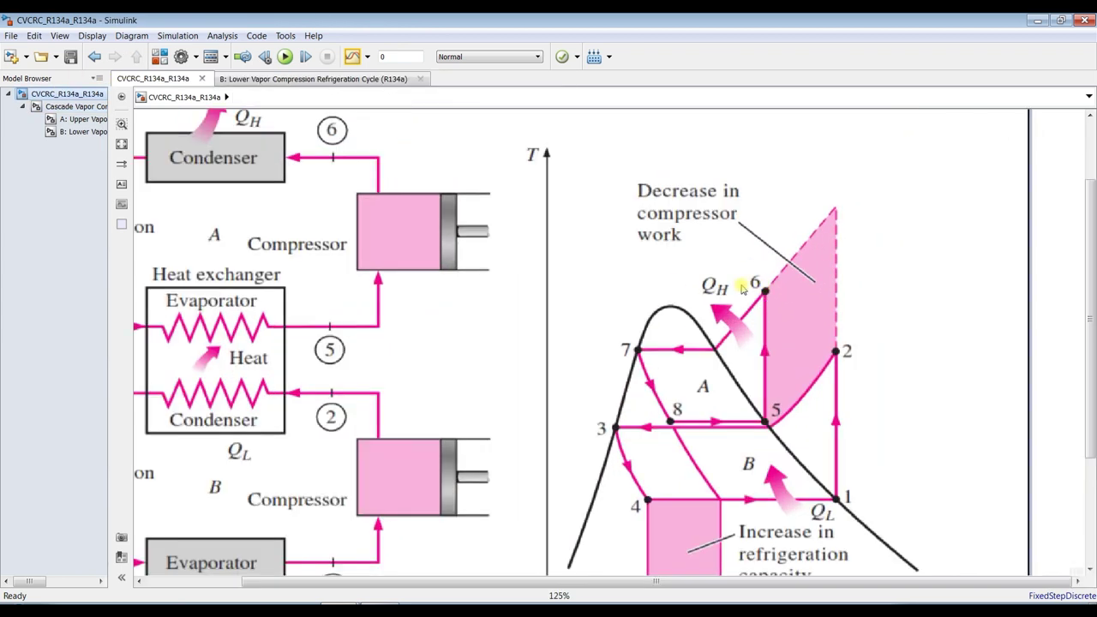
scroll(742, 290, down, 2)
click(78, 108)
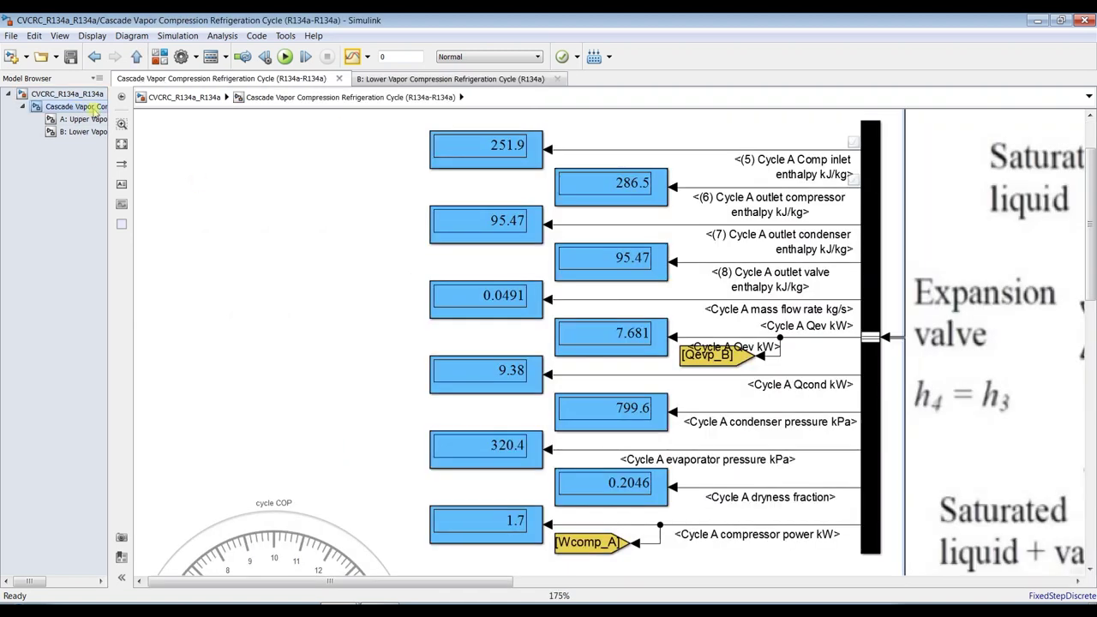
Examine cycle A's condenser outlet enthalpy, valve outlet enthalpy and mass flow rate displays.
click(430, 220)
click(622, 266)
scroll(482, 311, up, 1)
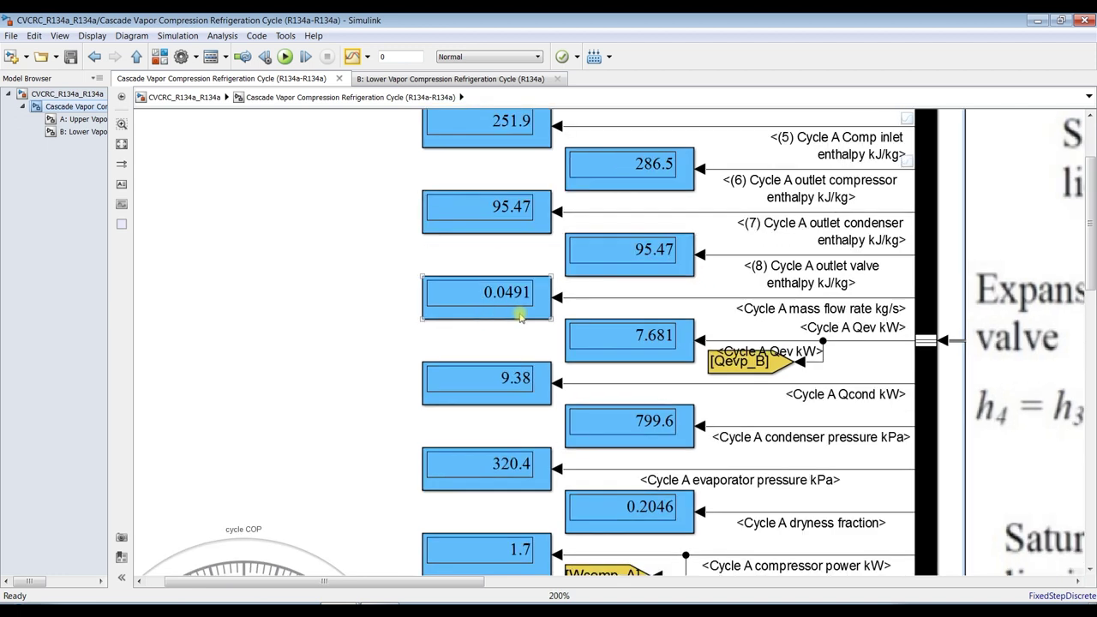
click(470, 316)
scroll(472, 319, up, 1)
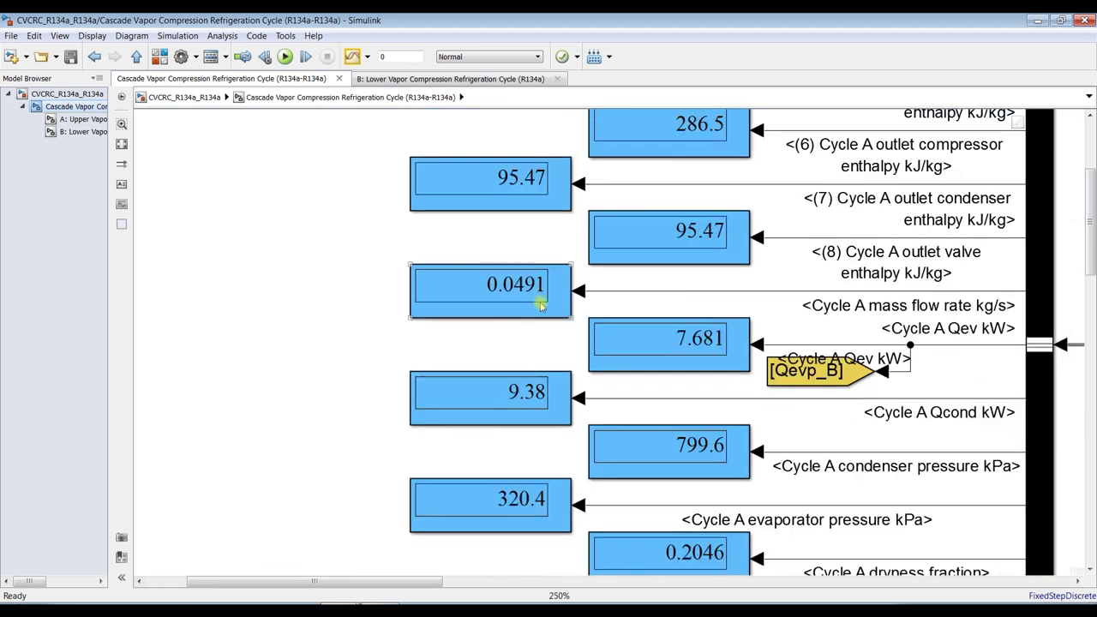
click(460, 289)
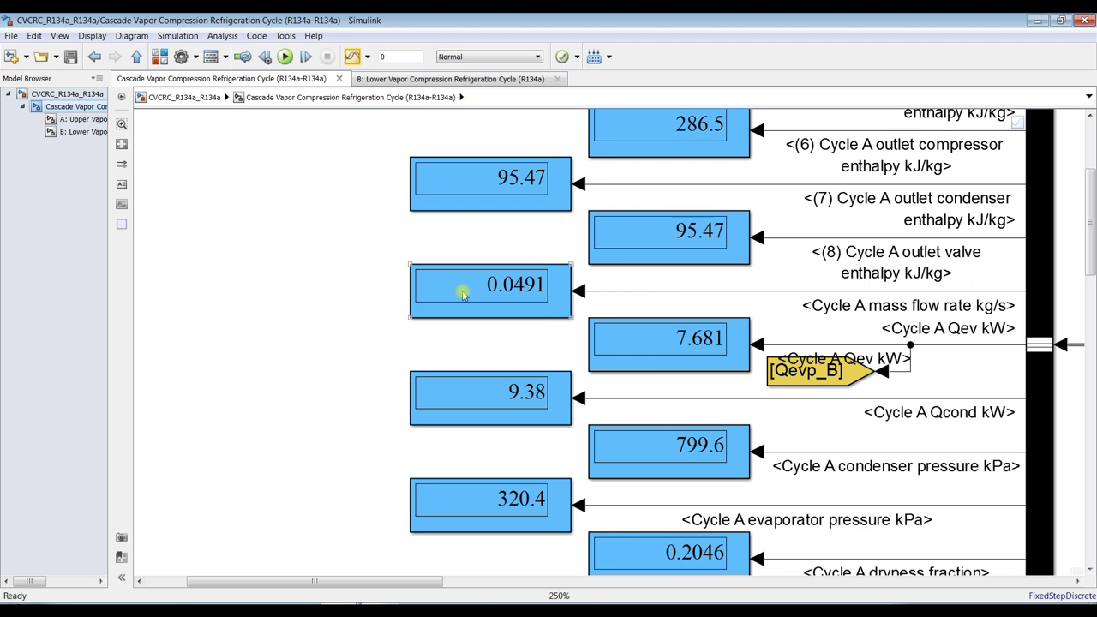
Review the heat exchanger on the top-level schematic and examine cycle A's Qev and condenser pressure displays.
click(40, 96)
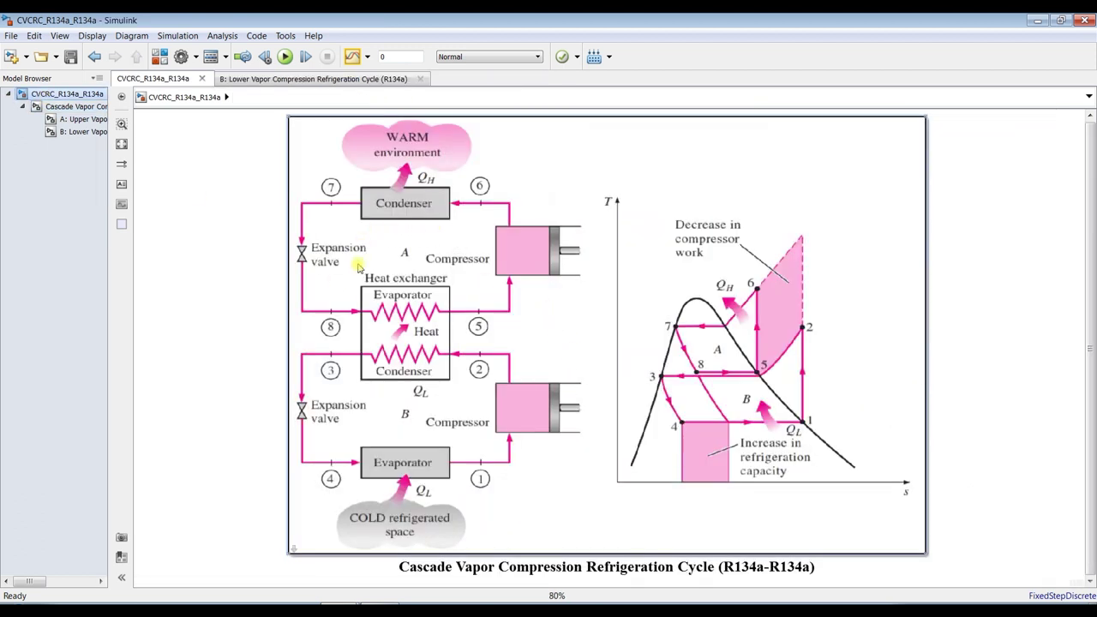
click(83, 105)
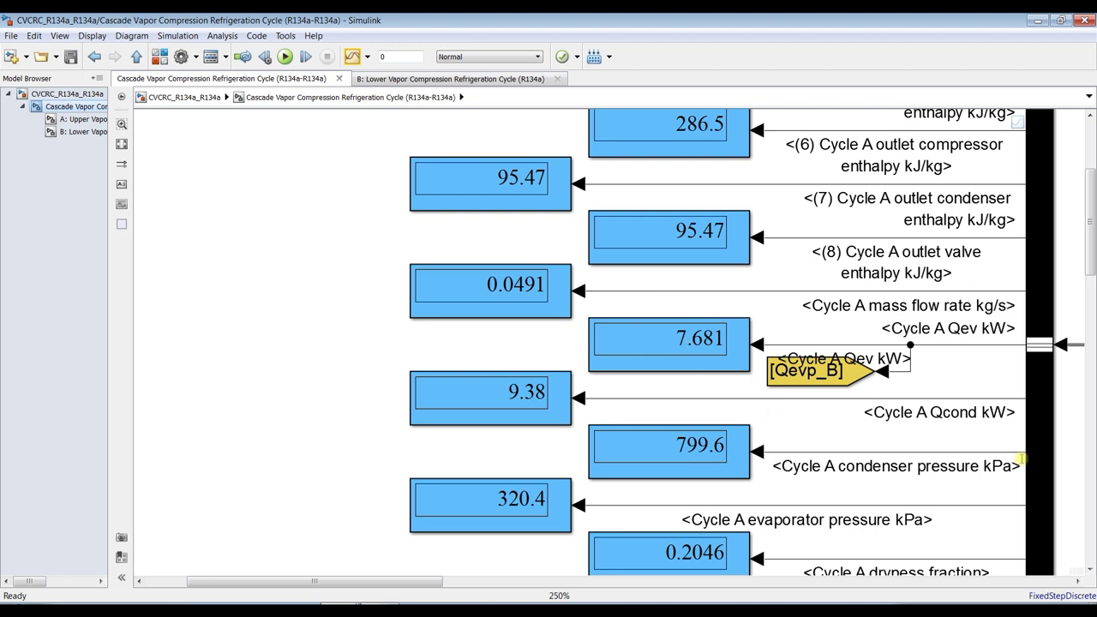
click(731, 351)
scroll(335, 324, down, 1)
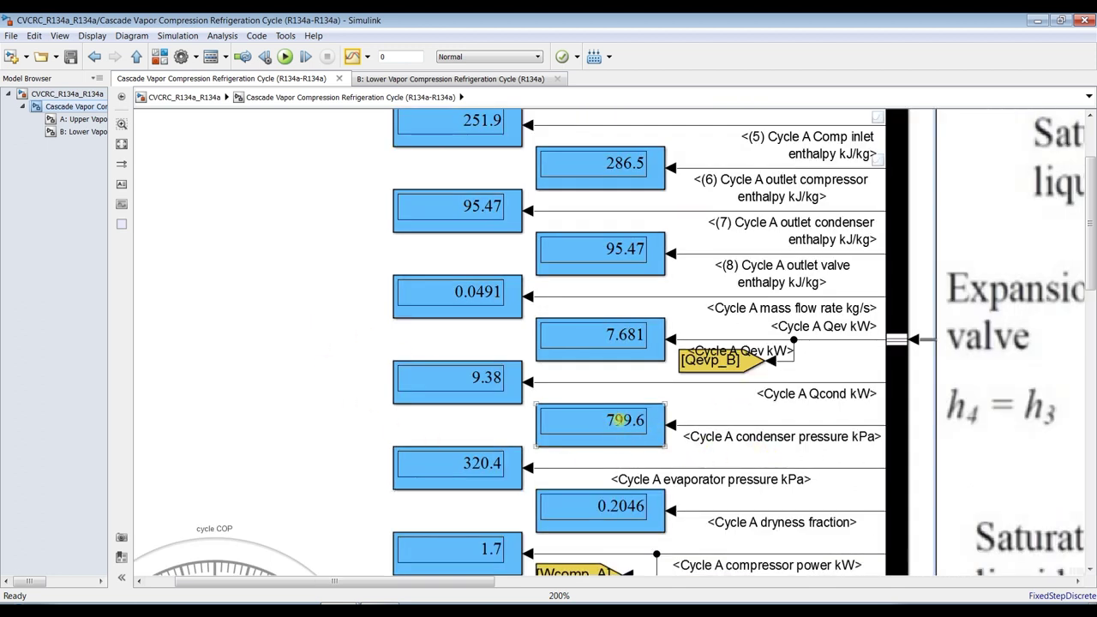
scroll(618, 420, up, 2)
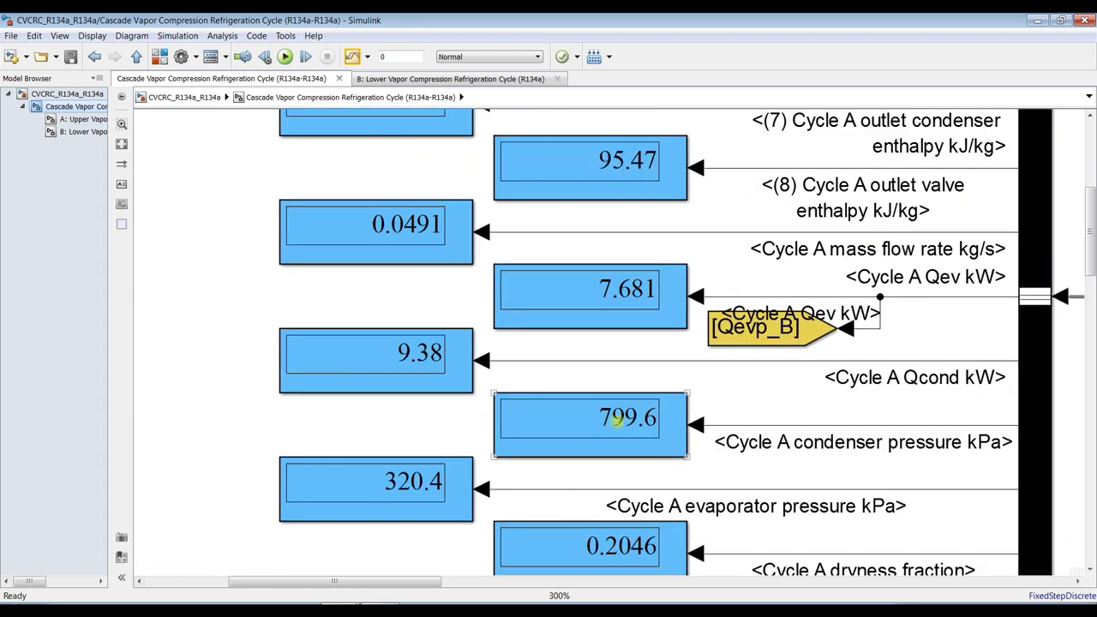
Compare cycle A's evaporator pressure and dryness fraction displays with the top-level schematic and T-s diagram.
click(66, 94)
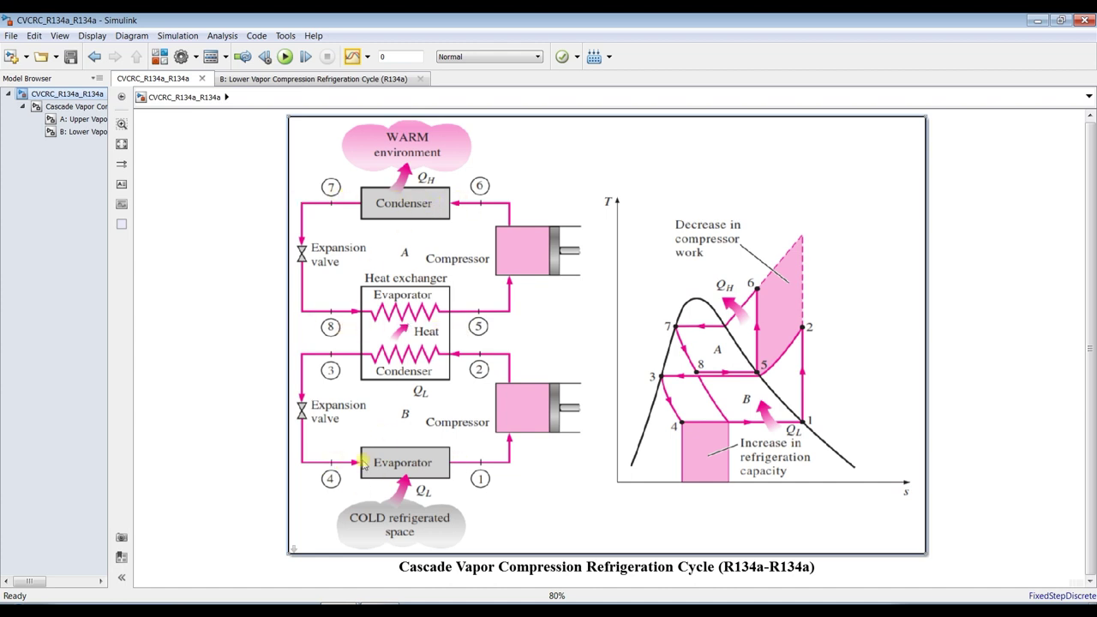
click(69, 107)
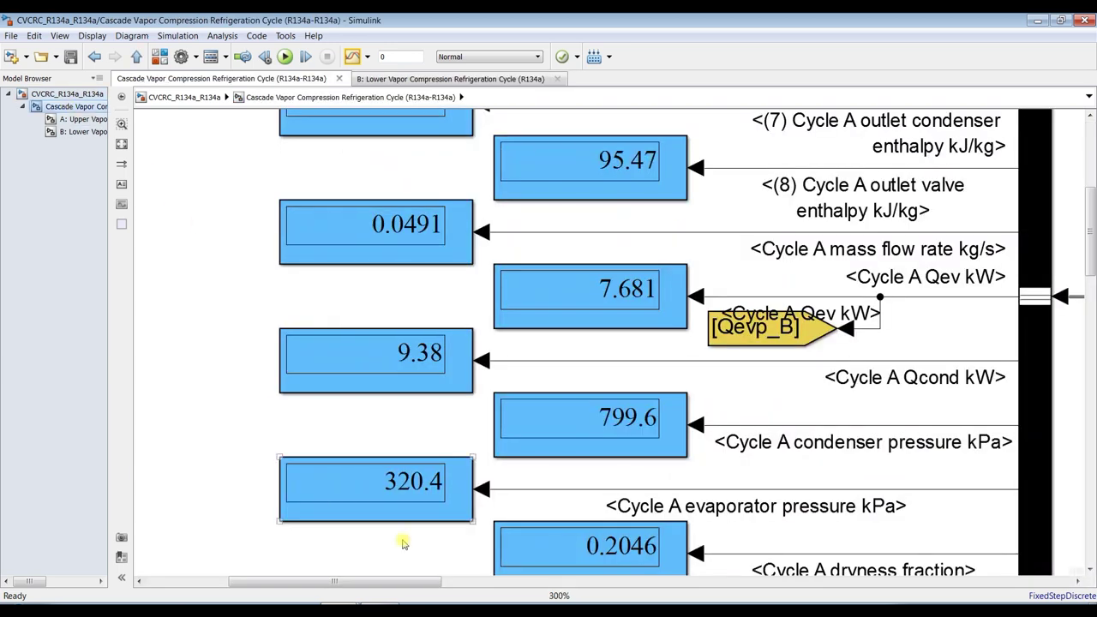
scroll(725, 315, down, 2)
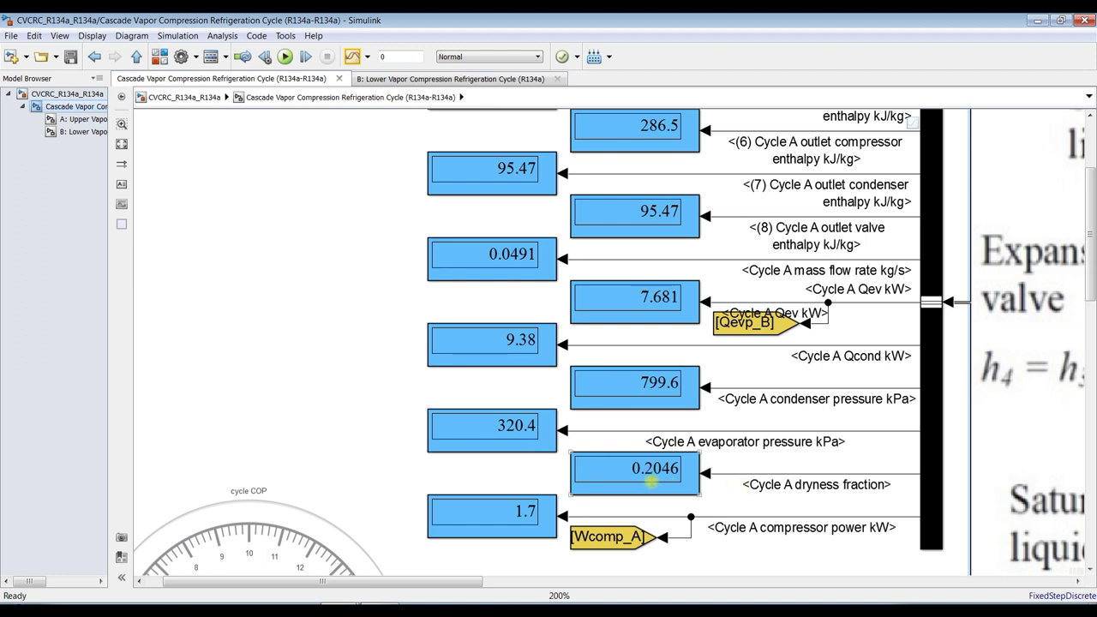
scroll(671, 469, up, 1)
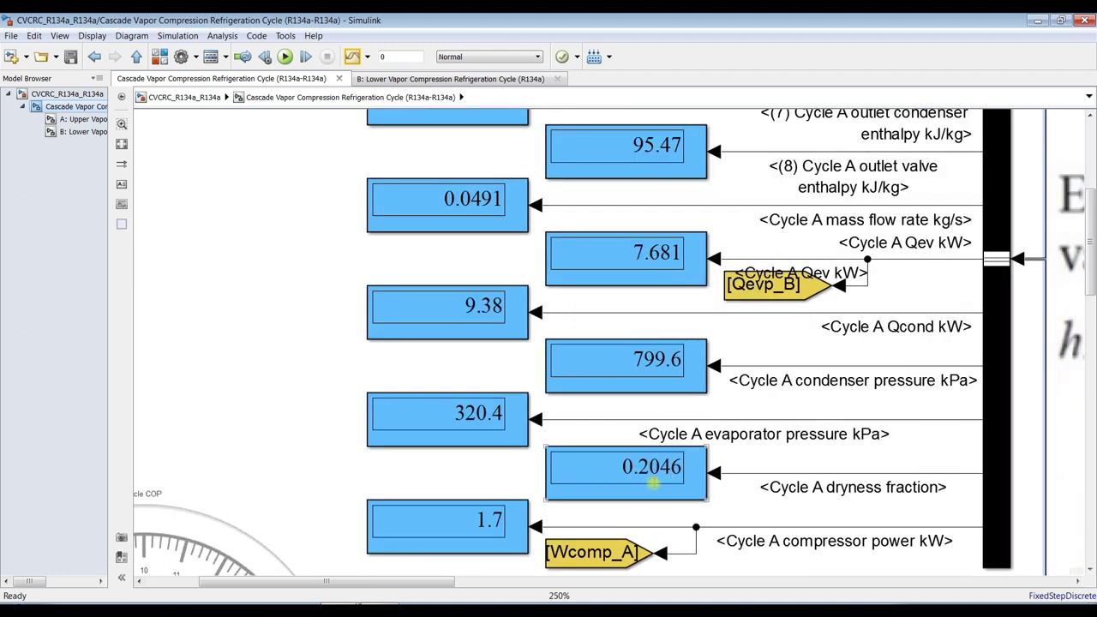
click(66, 94)
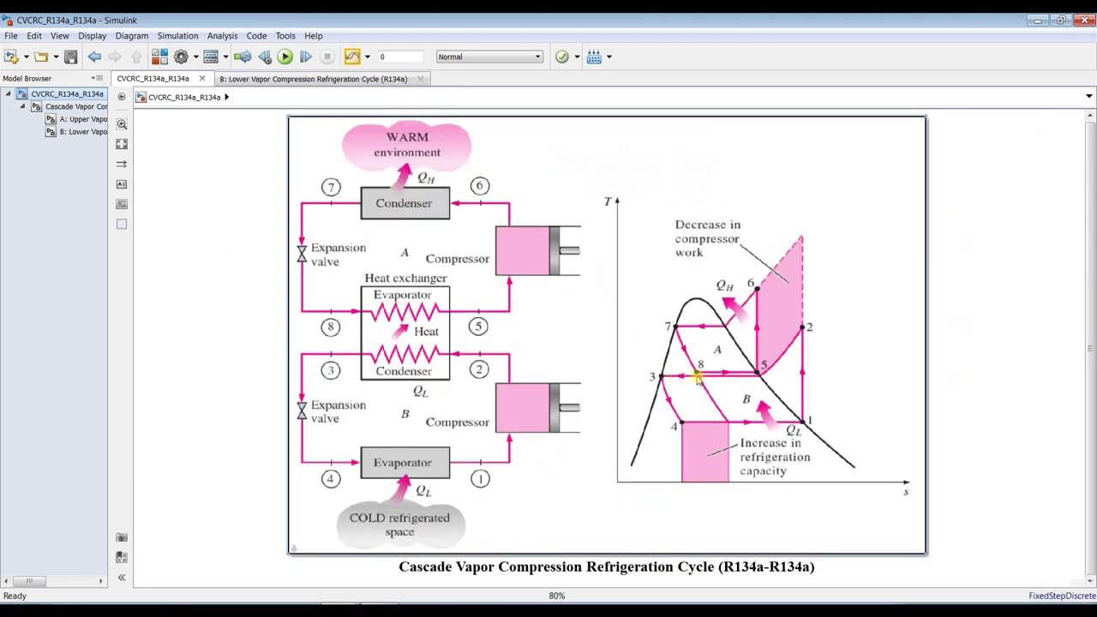
click(84, 106)
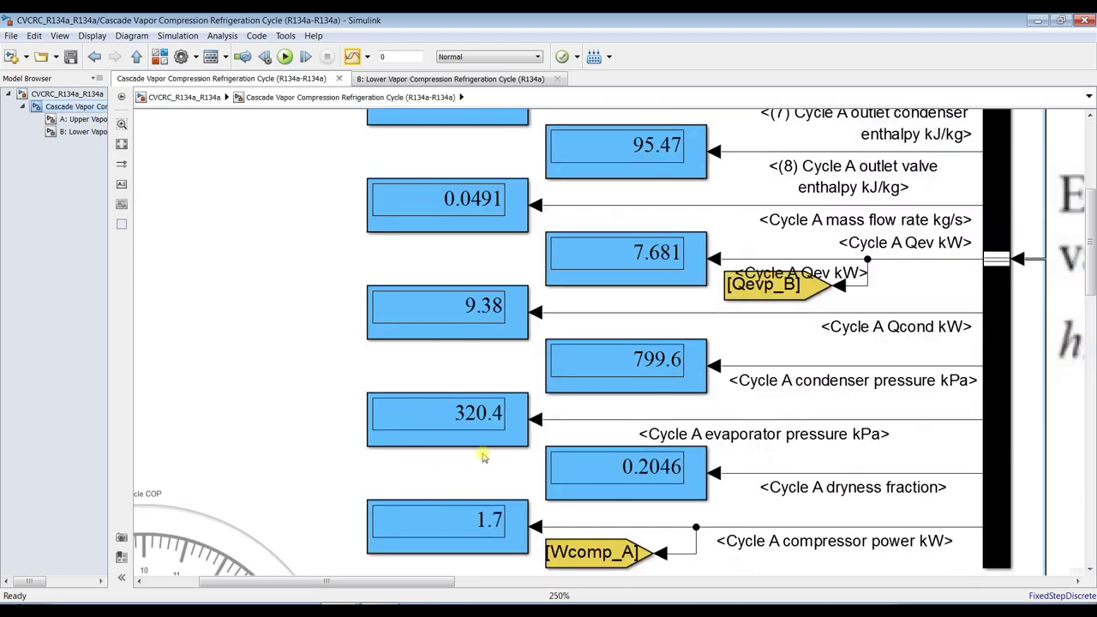
Examine cycle A's compressor power display and the cycle COP calculation with its gauge.
scroll(573, 501, down, 1)
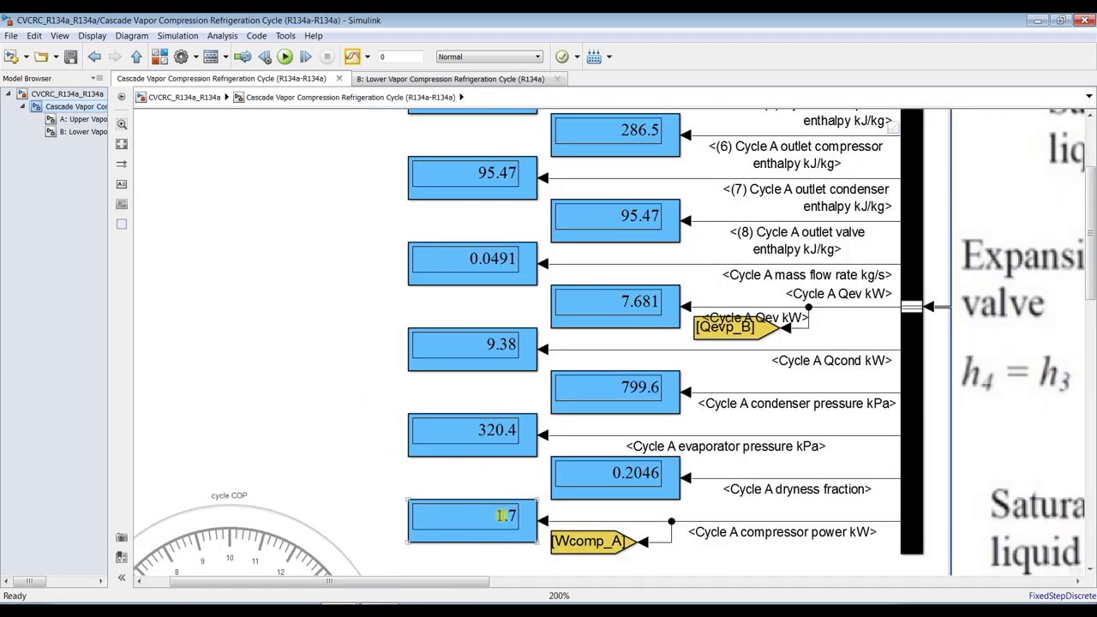
click(121, 143)
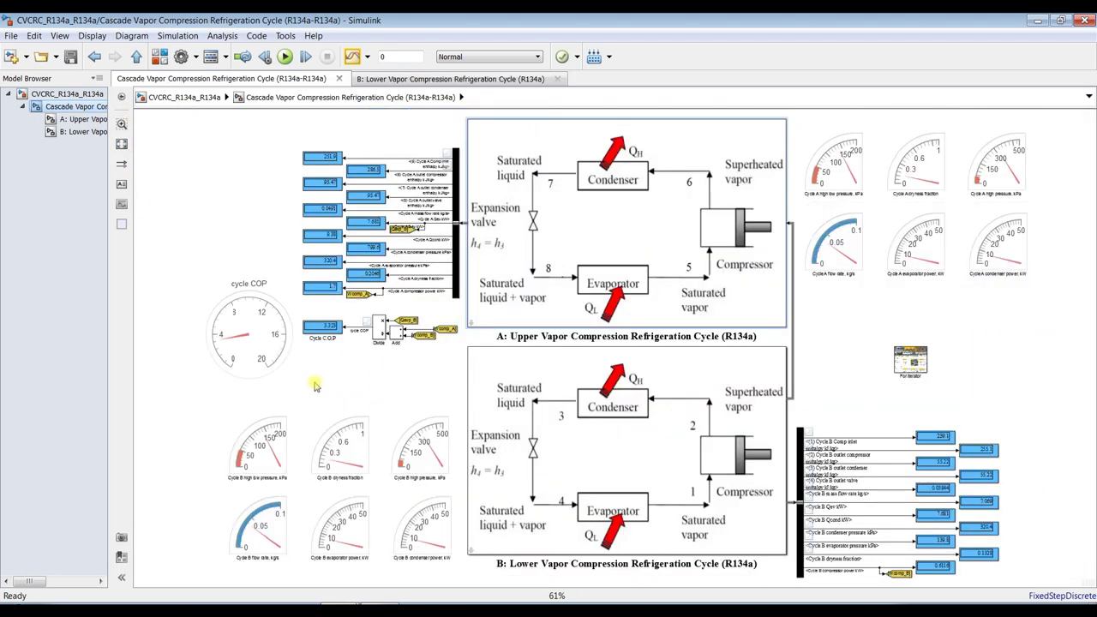
scroll(181, 314, up, 3)
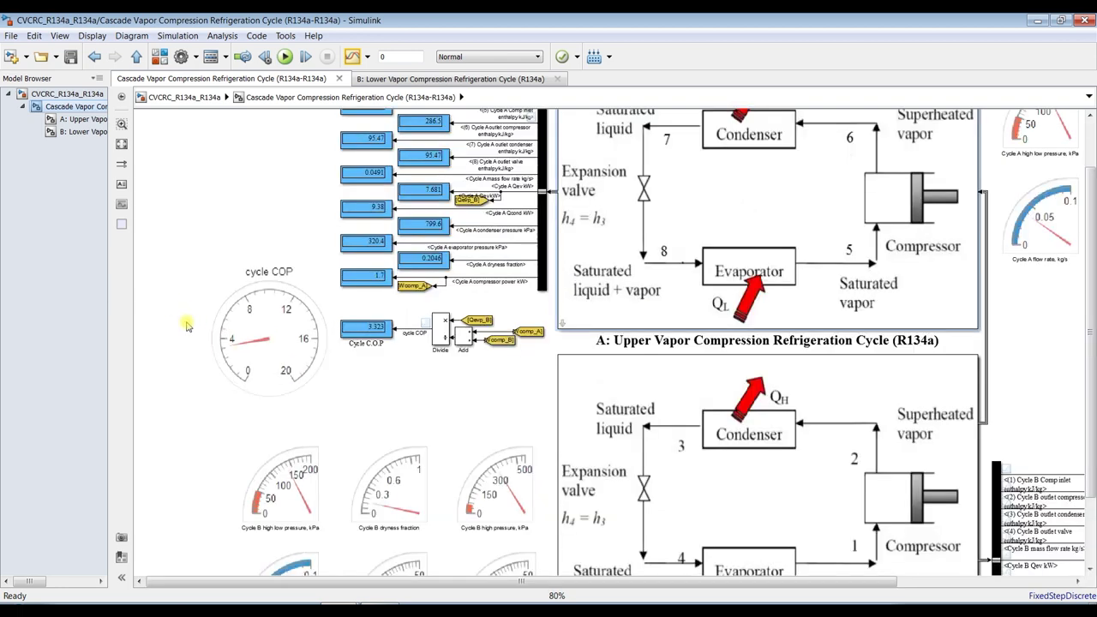
click(486, 328)
scroll(471, 350, down, 3)
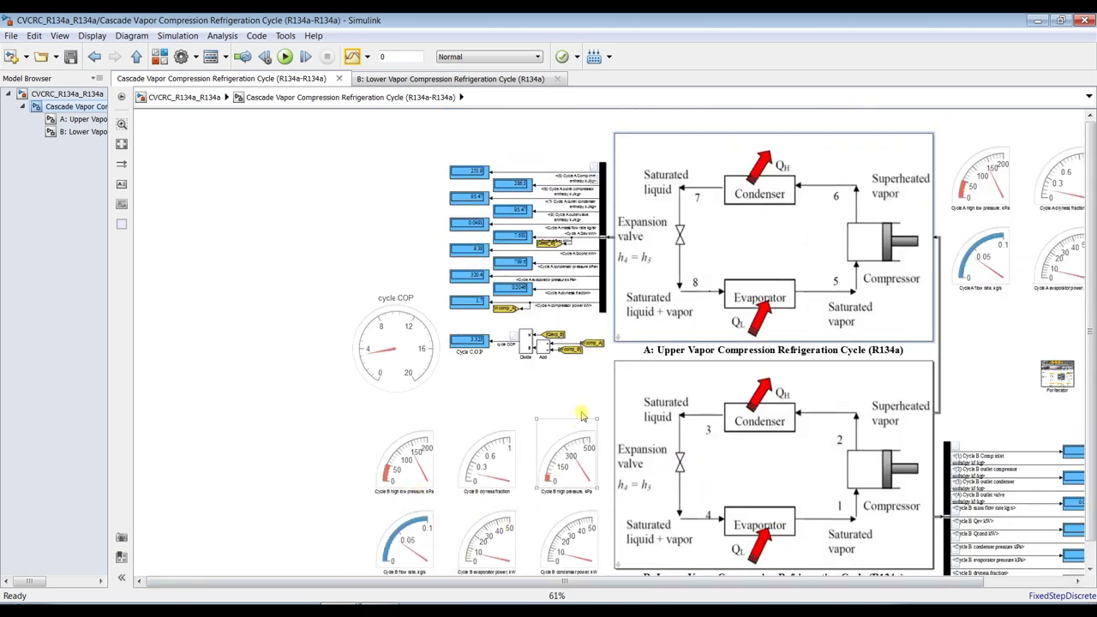
Inspect the superheat temperature signal leaving compressor unit A.2 inside the upper cycle A subsystem.
click(121, 144)
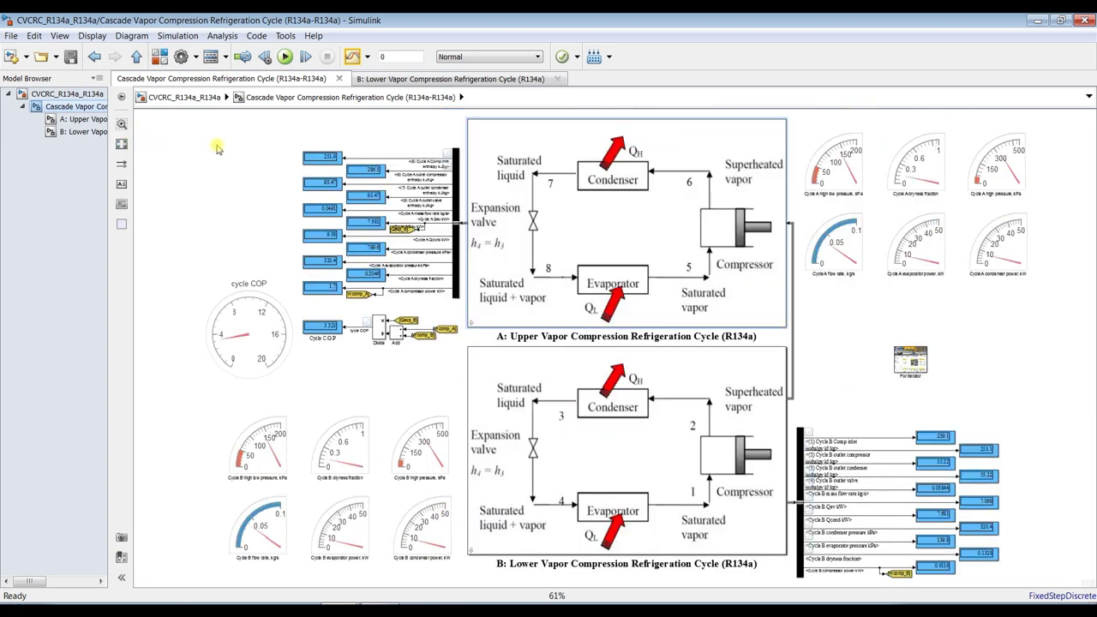
click(64, 120)
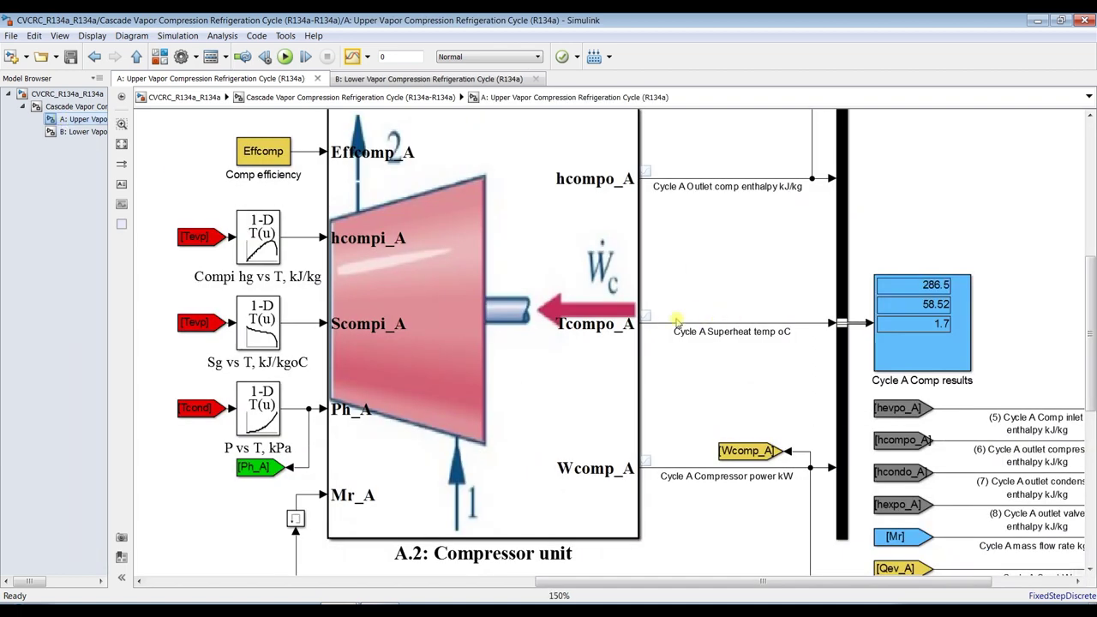
click(662, 324)
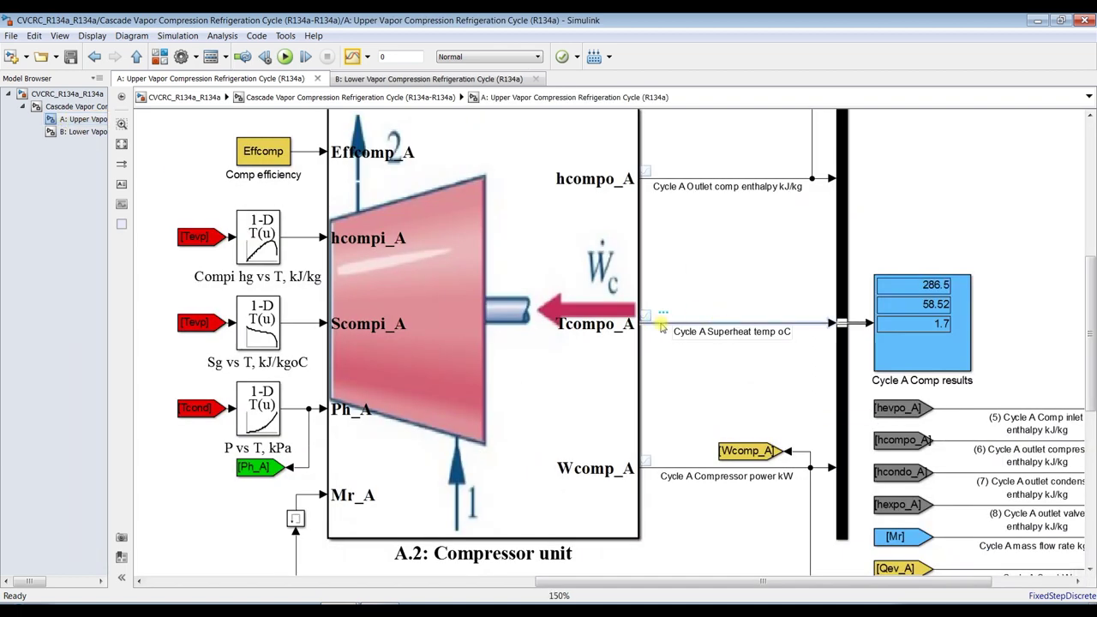
Return to the cascade subsystem, set the simulation stop time to inf and save the model.
click(62, 108)
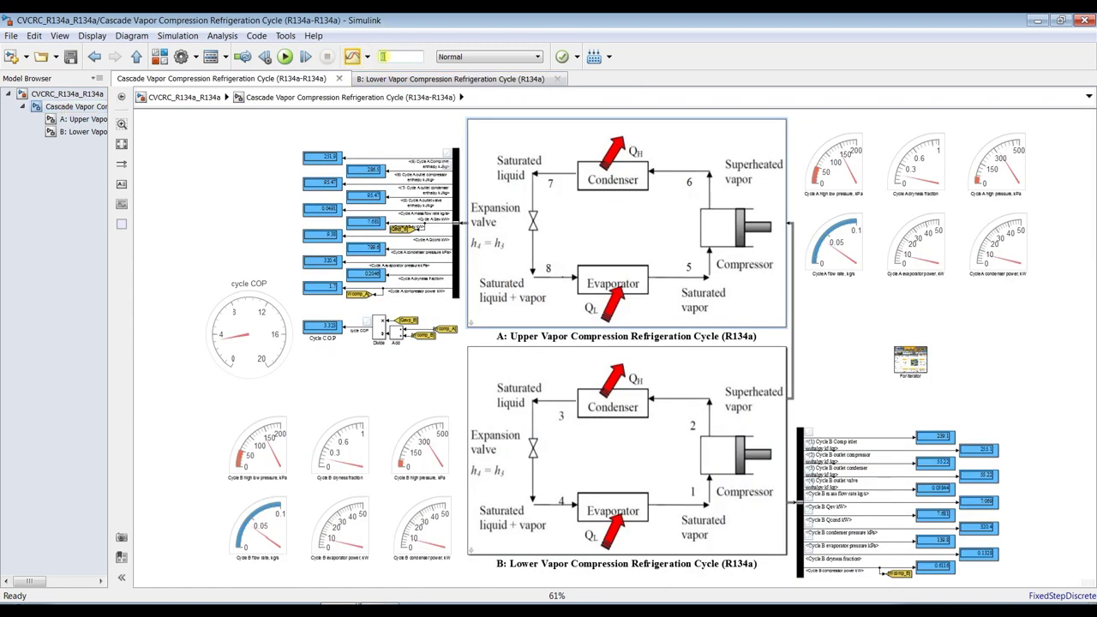
text(inf)
click(71, 57)
Open the block parameters of lower cycle B and upper cycle A, moving both dialogs away from the result displays.
double_click(688, 377)
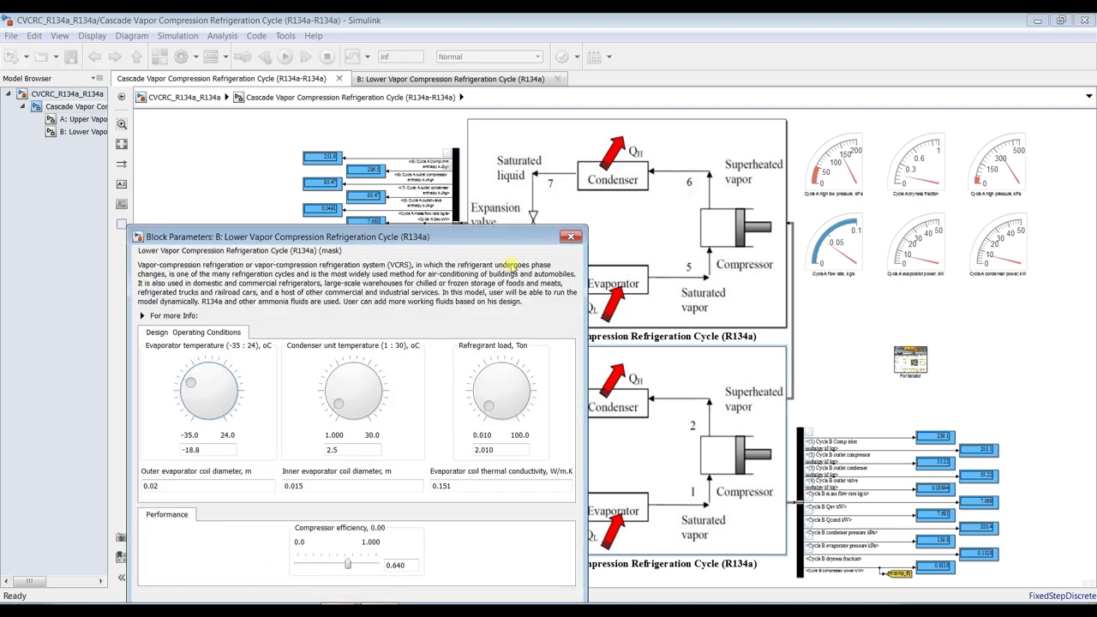
drag(486, 243, 926, 211)
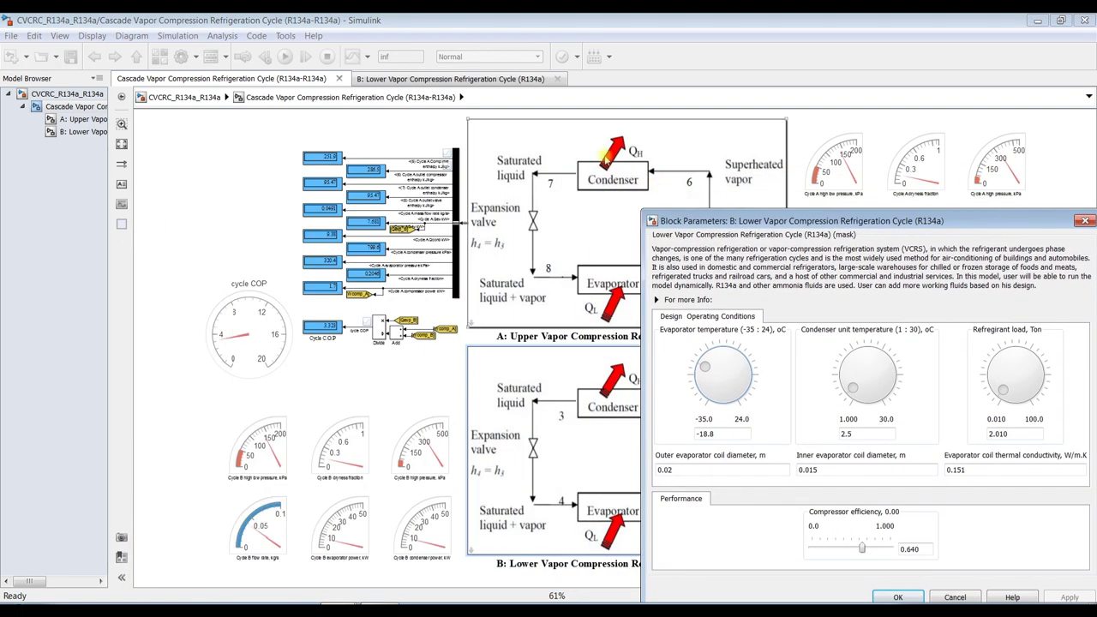
click(605, 158)
double_click(605, 158)
drag(502, 75, 768, 199)
click(340, 611)
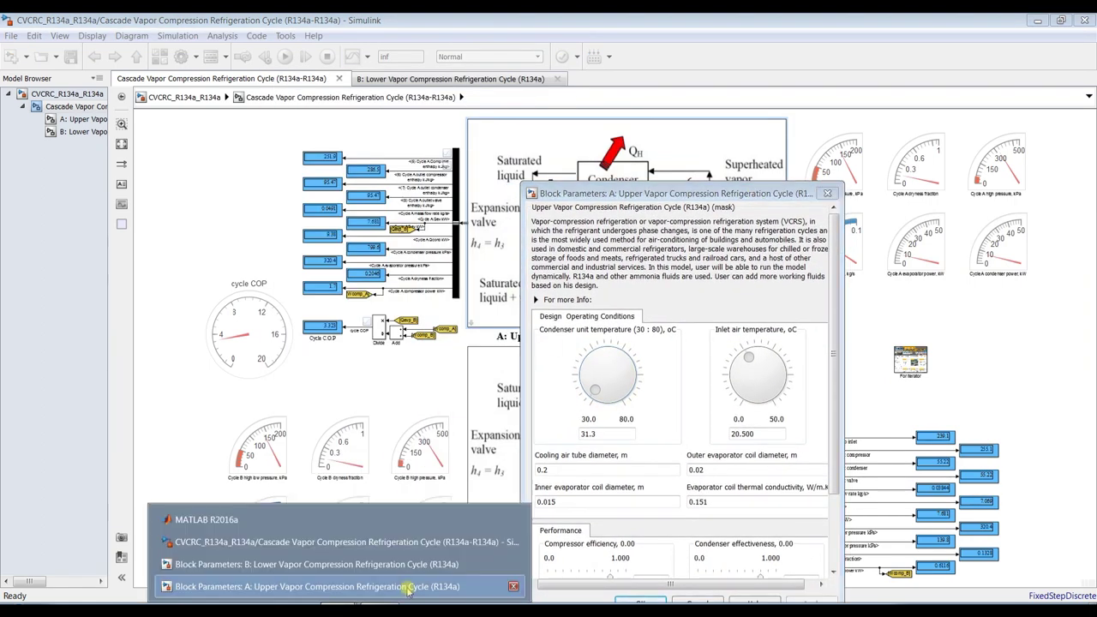
Bring cycle B's parameter dialog forward, shrink it and place cycle A's shrunken dialog above it.
click(409, 566)
drag(914, 210, 854, 215)
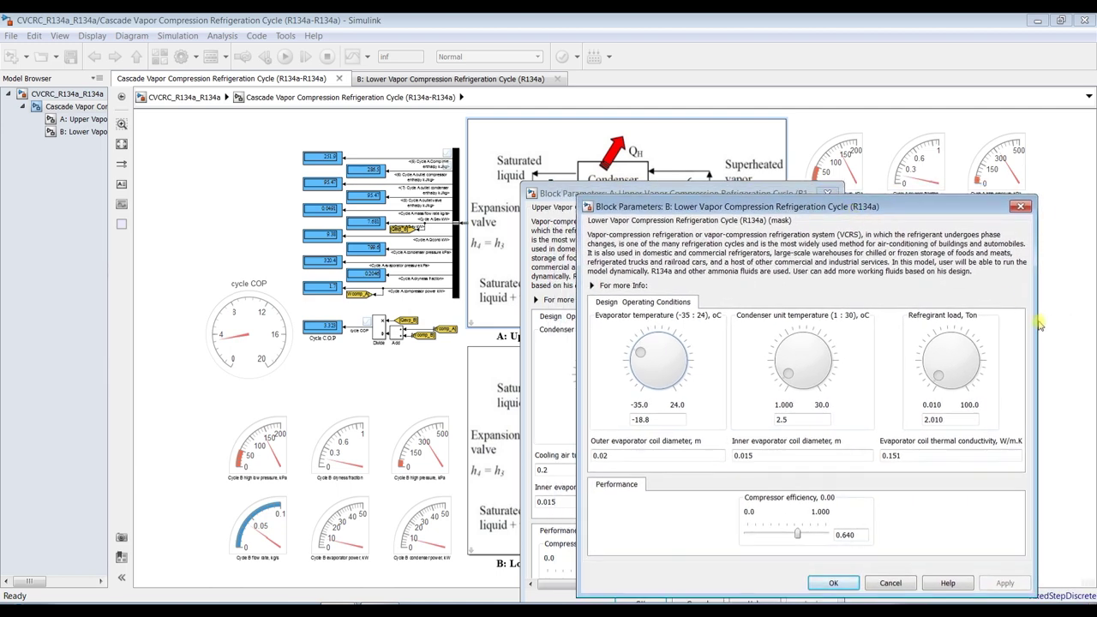
drag(926, 201, 929, 307)
drag(757, 183, 671, 128)
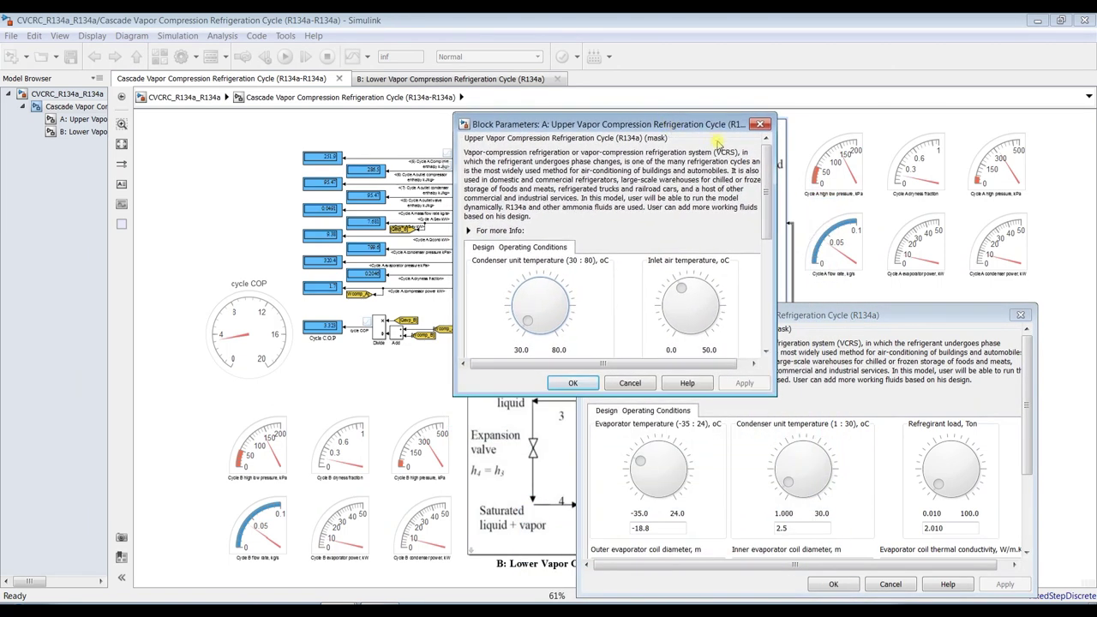
Show the operating-condition knobs in both parameter dialogs and fit cycle B's dialog directly beneath cycle A's.
drag(766, 195, 765, 235)
drag(913, 314, 775, 367)
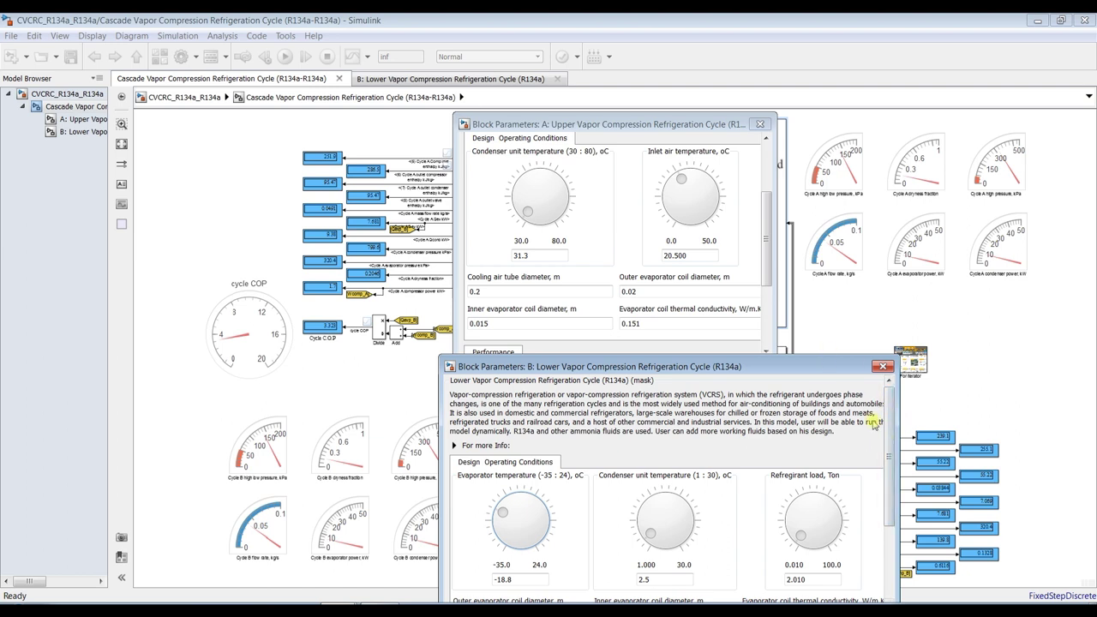
drag(889, 428, 888, 467)
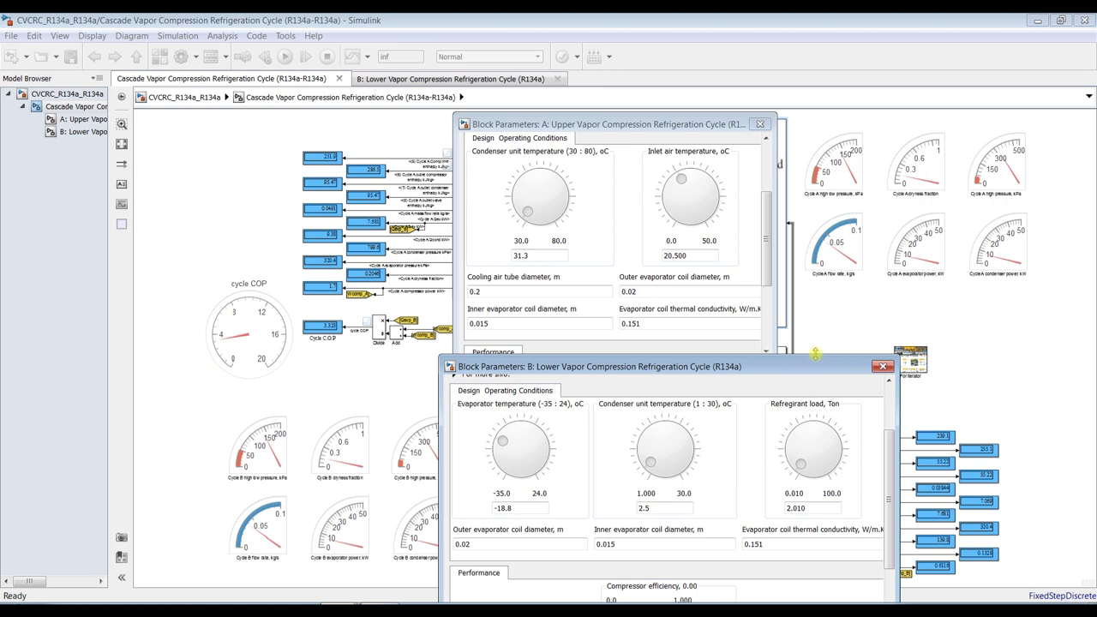
drag(815, 358, 755, 414)
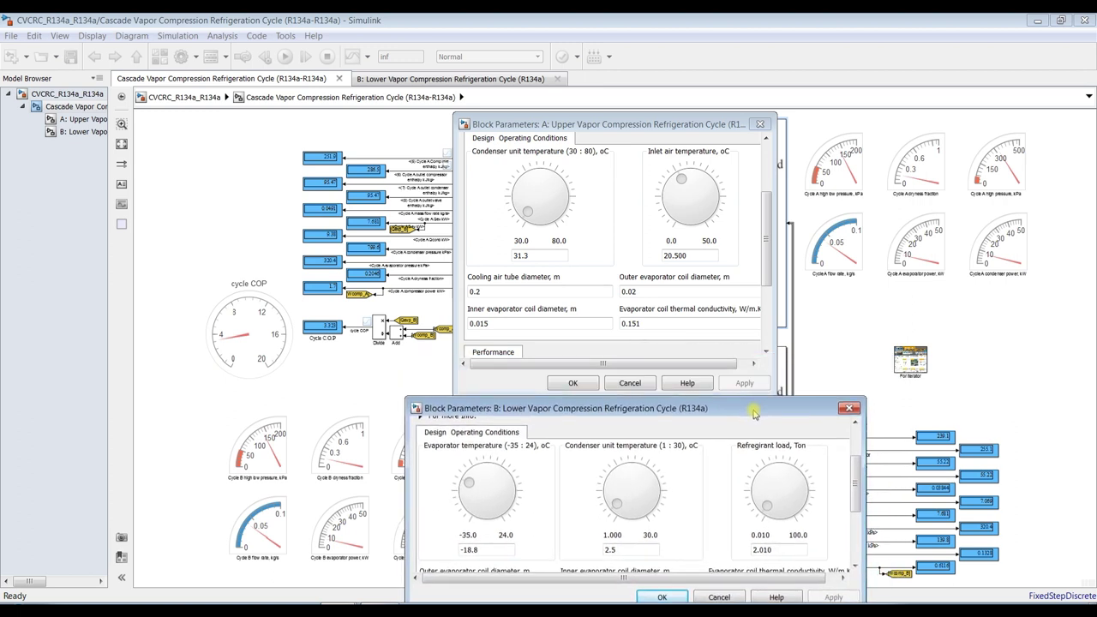
mouse_move(857, 489)
mouse_down()
mouse_move(857, 501)
mouse_move(857, 488)
mouse_up()
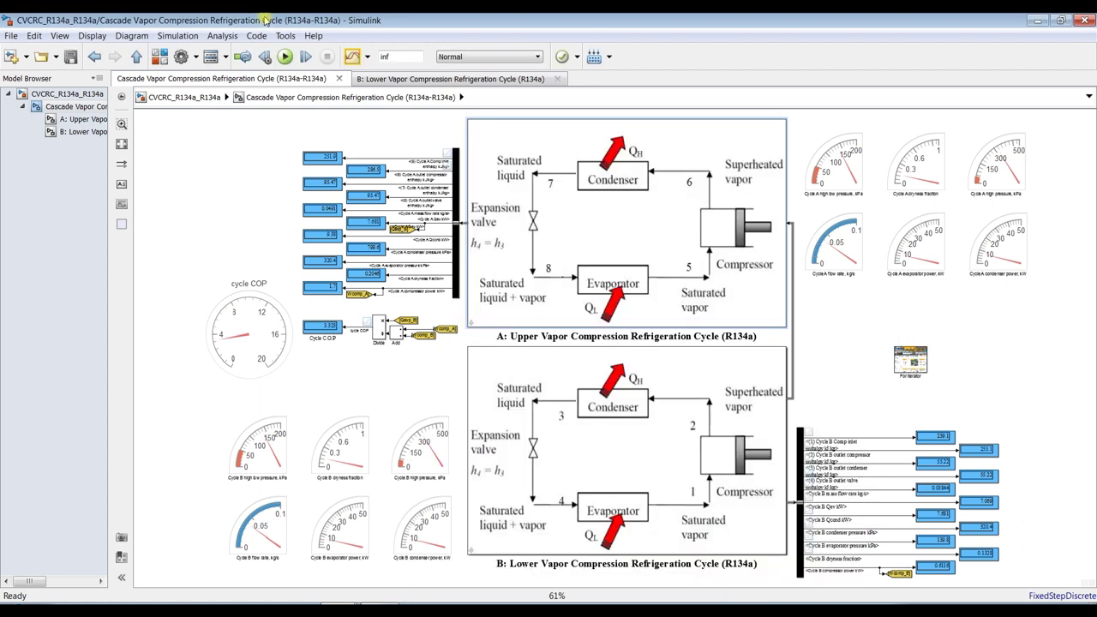
Run the simulation and bring both cycles' parameter dialogs back in front of the model.
click(284, 57)
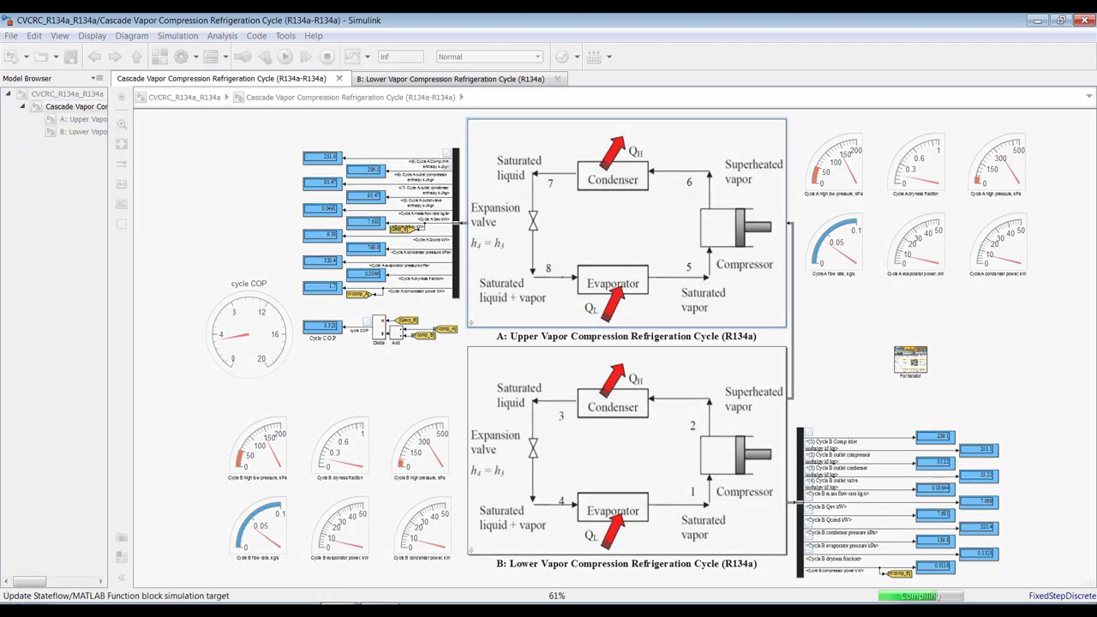
click(342, 564)
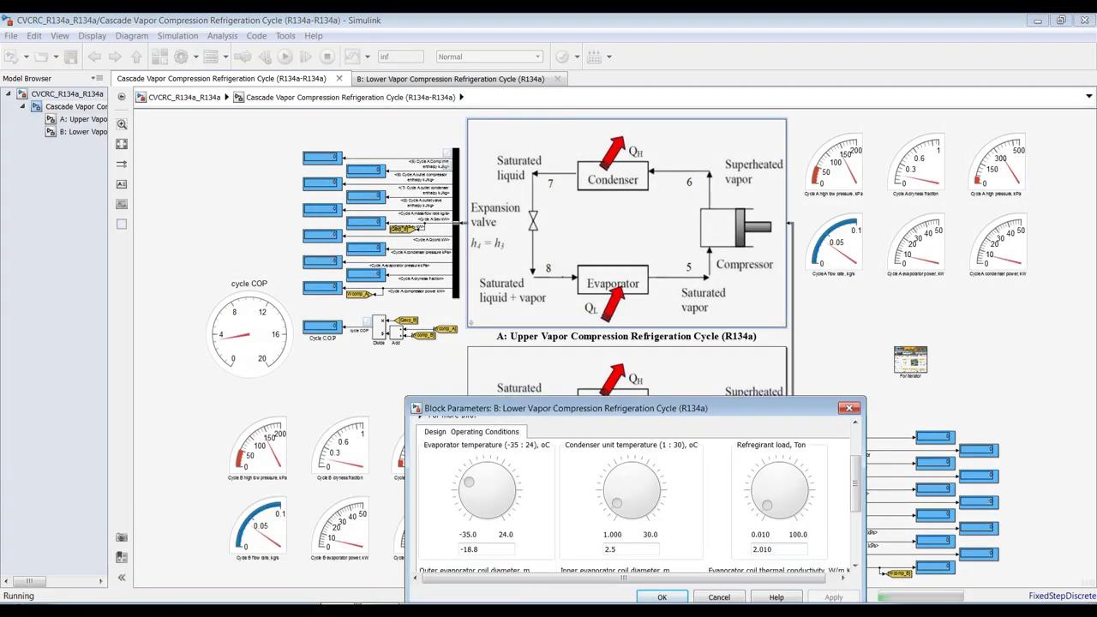
click(375, 592)
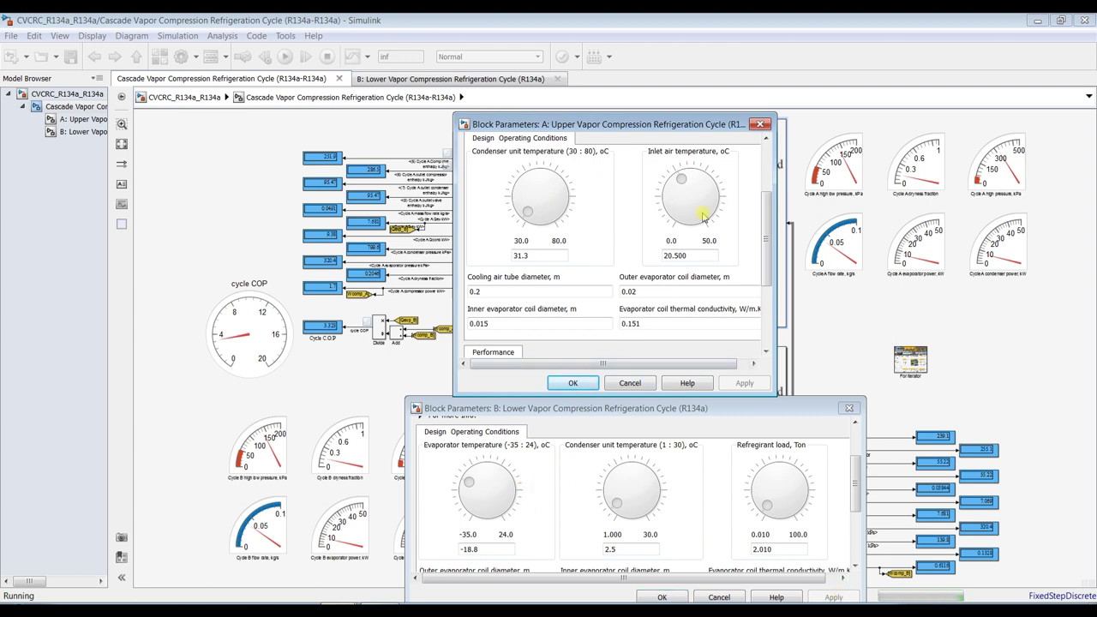
Raise lower cycle B's refrigerant load to 6.009 Ton while the simulation runs.
click(767, 509)
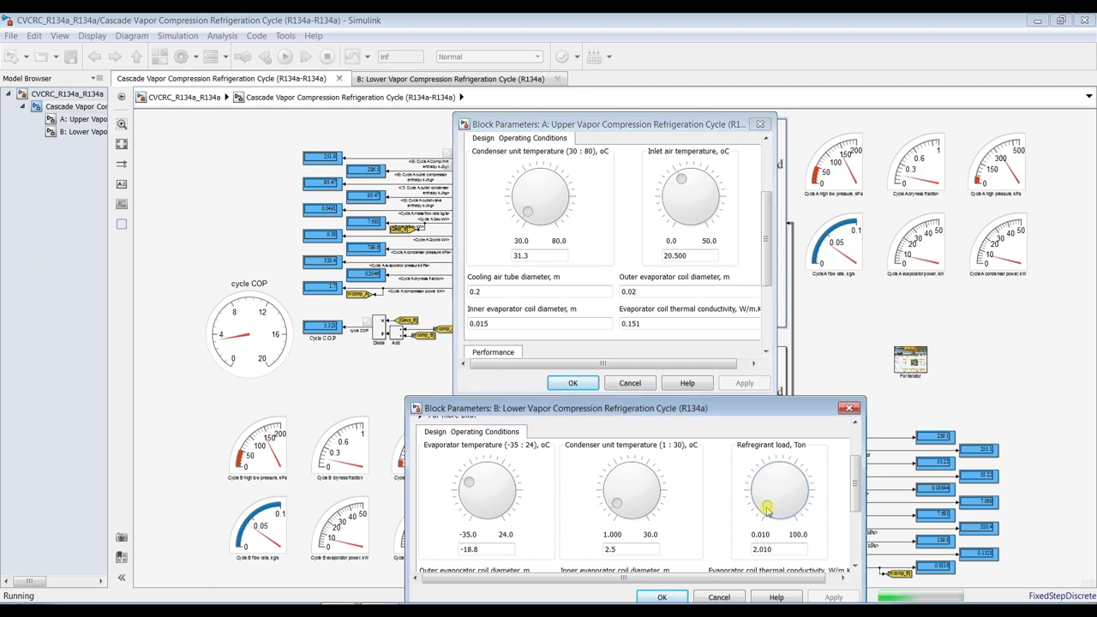
drag(767, 510, 767, 564)
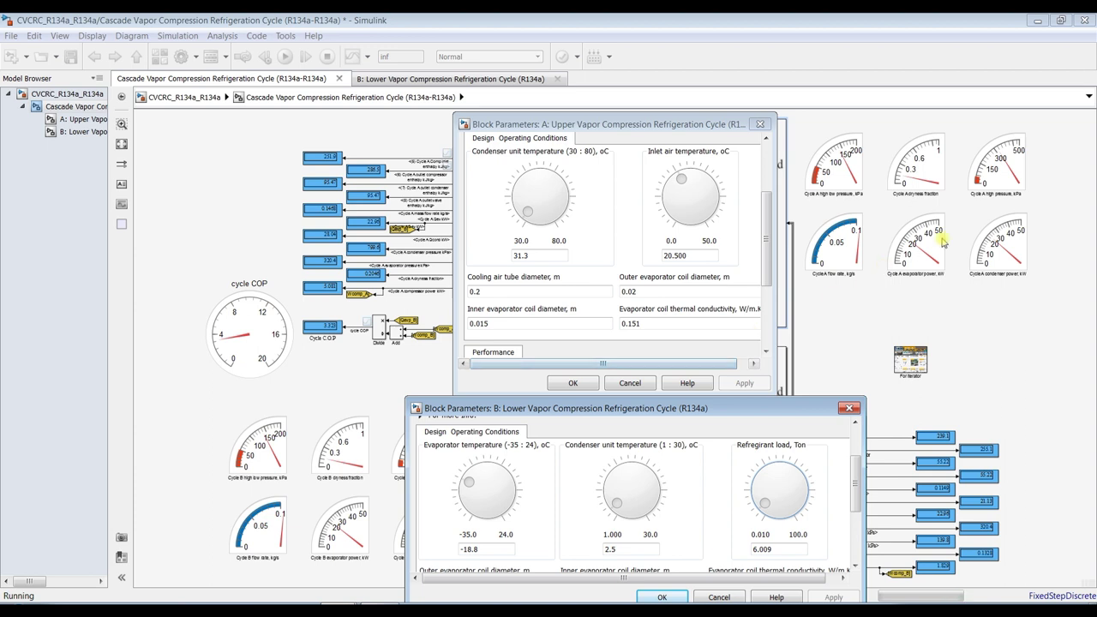
Raise lower cycle B's refrigerant load to 9.009 Ton with the simulation still running.
key(Up)
key(Up)
key(Up)
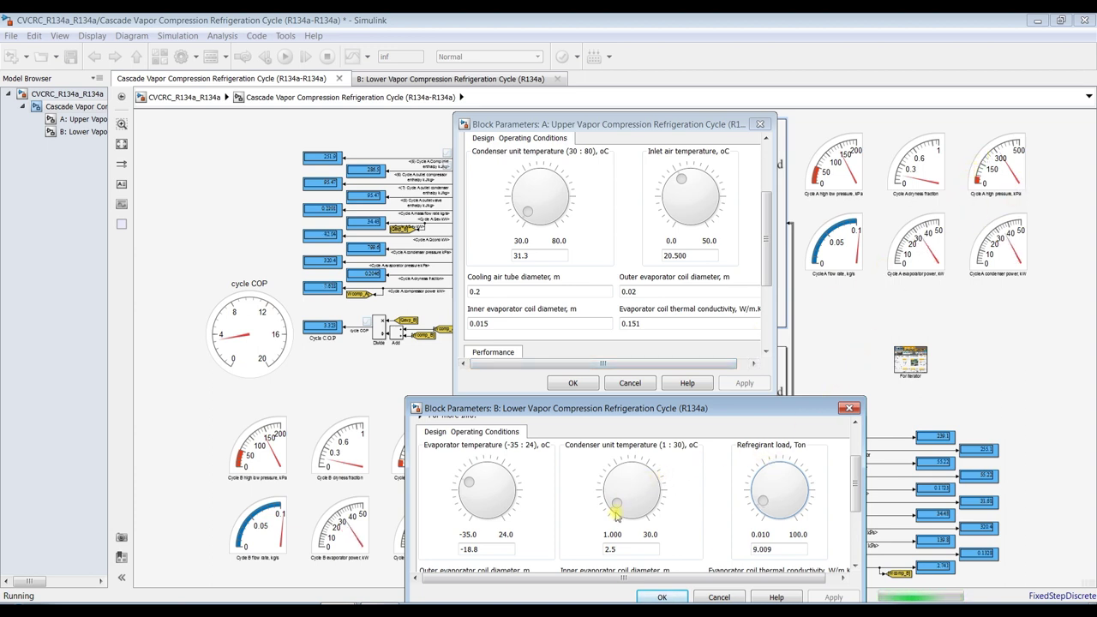
Lower cycle B's evaporator temperature to -23.790 °C and raise it back up to -17.300 °C during the simulation.
click(467, 485)
drag(485, 525, 528, 533)
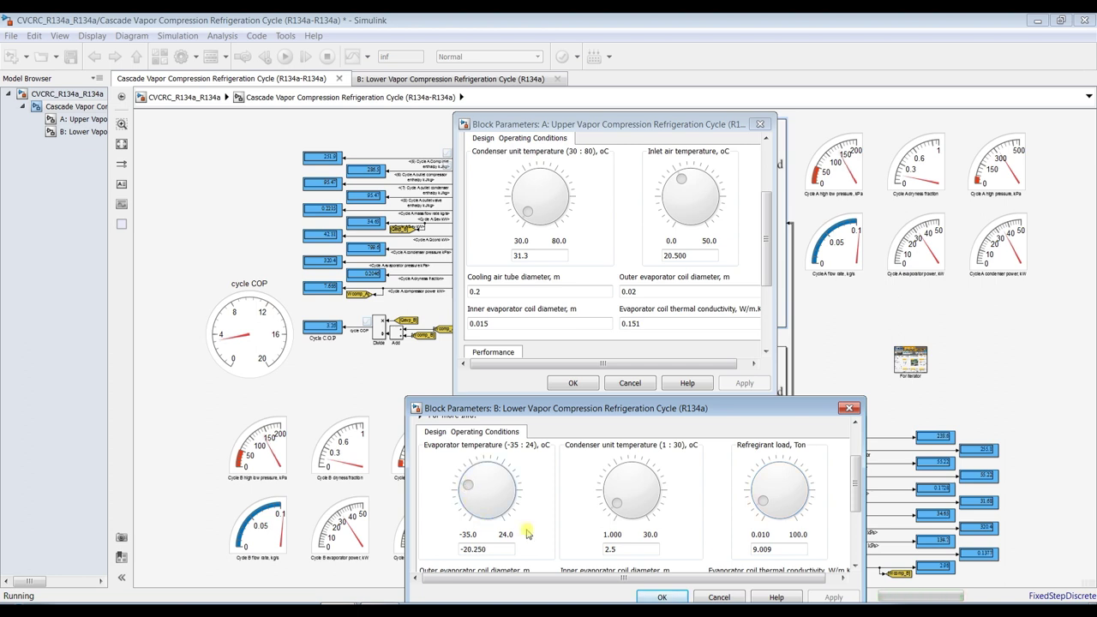
scroll(528, 533, down, 1)
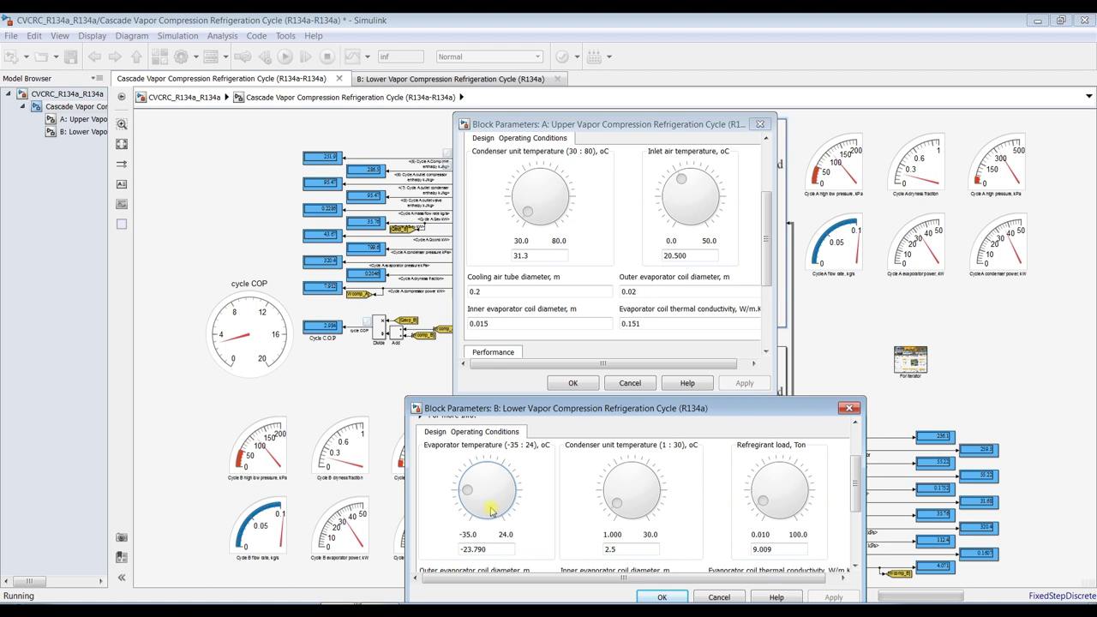
scroll(492, 512, up, 2)
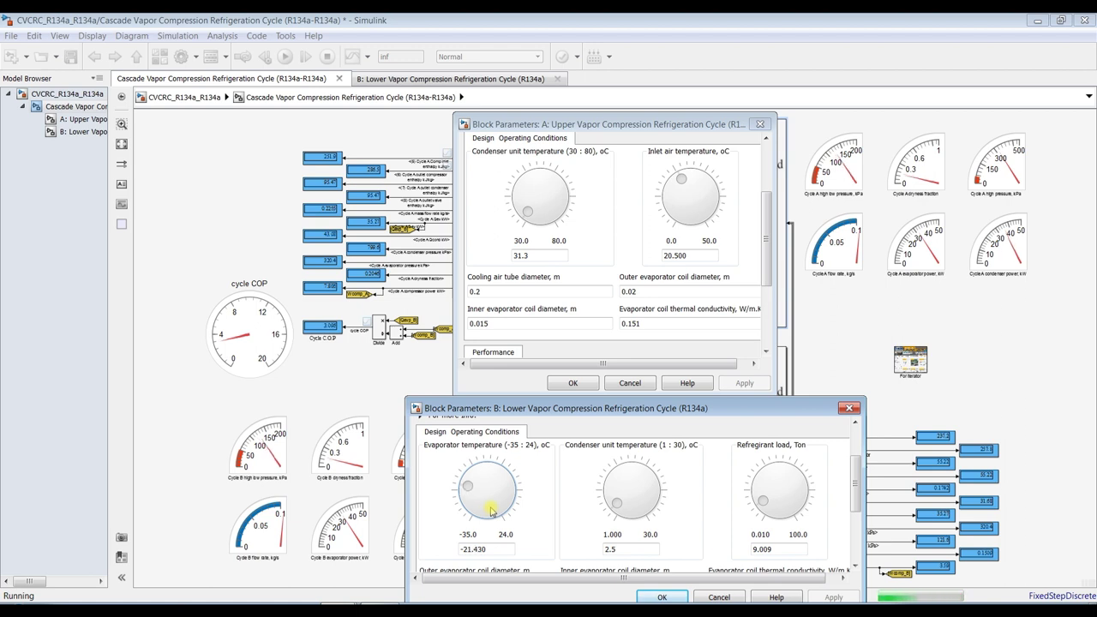
scroll(491, 512, up, 1)
scroll(491, 511, up, 1)
scroll(493, 509, up, 2)
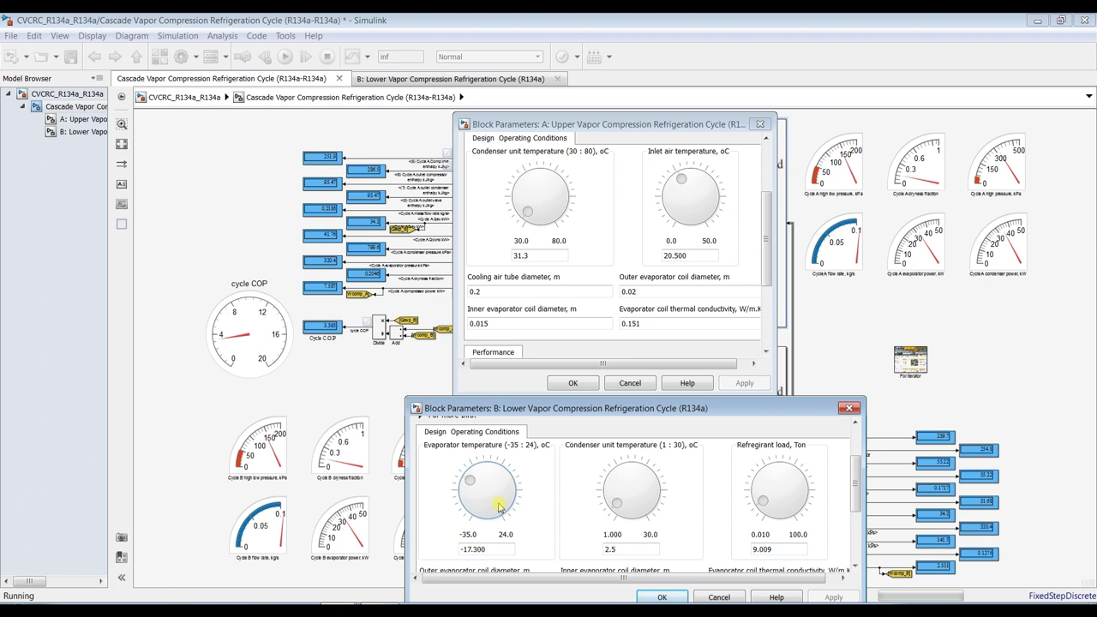
Raise upper cycle A's condenser unit temperature to 37.0 °C and its inlet air temperature to 25.0 °C.
click(527, 213)
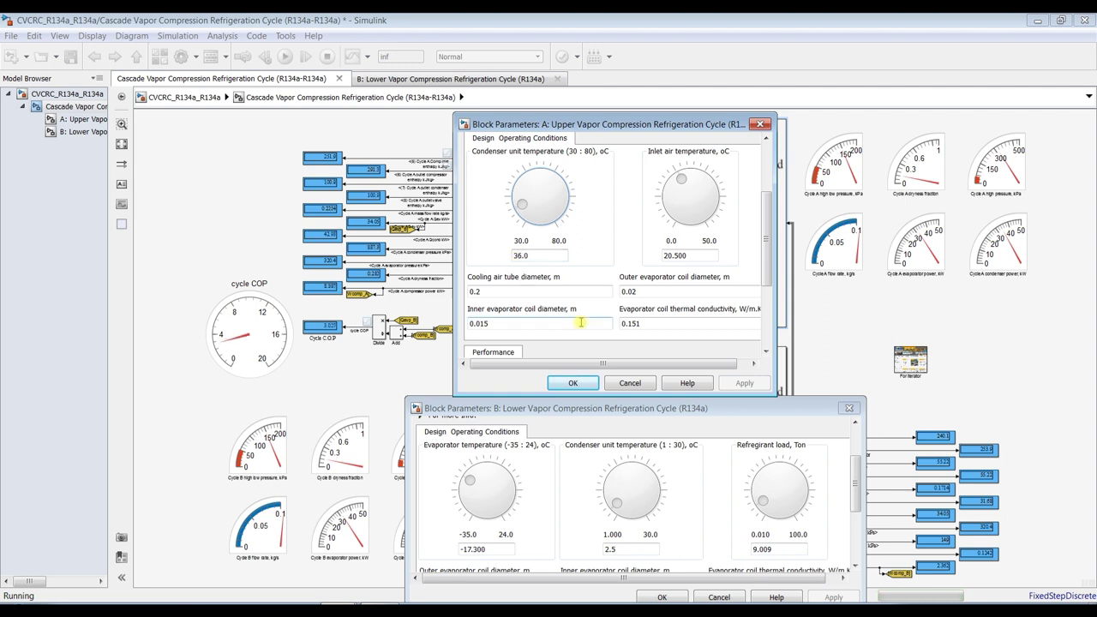
scroll(583, 274, up, 1)
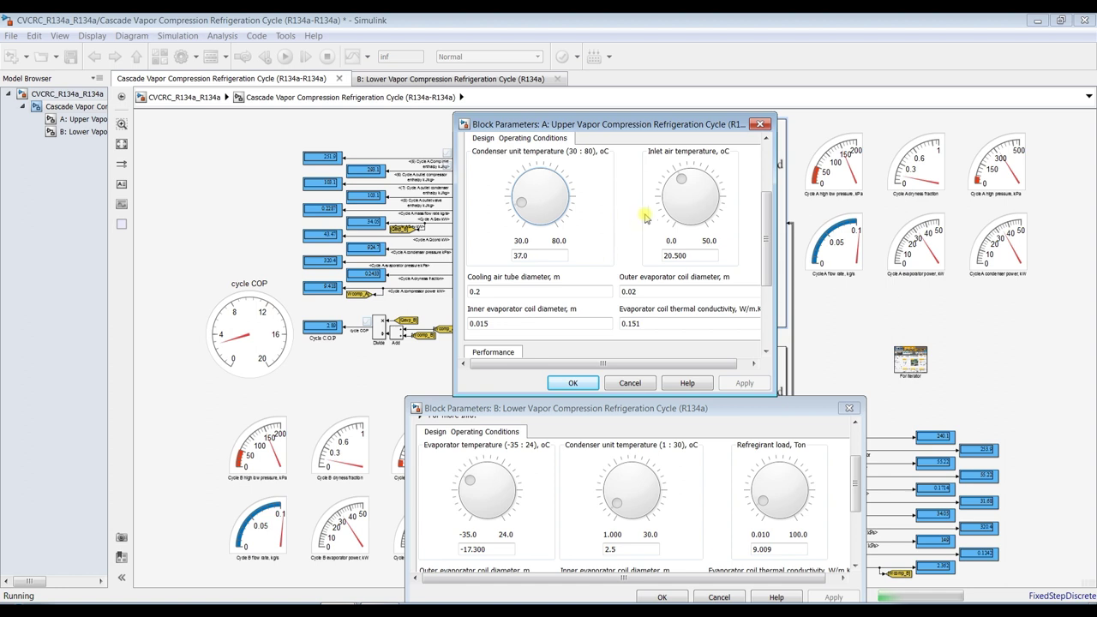
scroll(693, 236, down, 1)
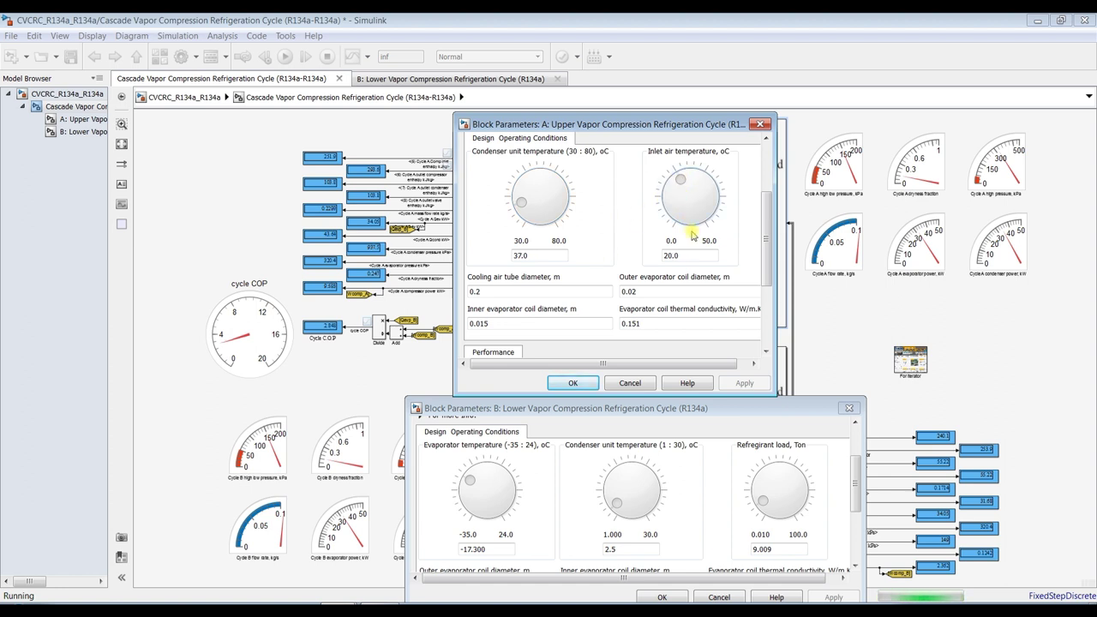
scroll(692, 235, up, 1)
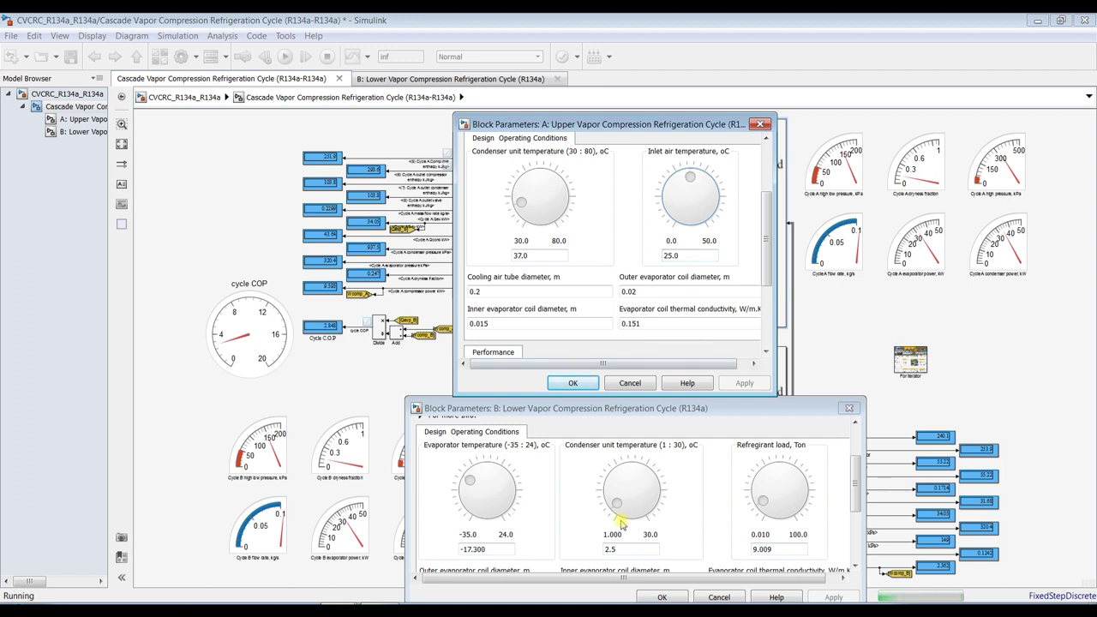
Raise cycle B's condenser unit temperature to 5.640 °C and reduce its refrigerant load to 1.010 Ton.
drag(618, 505, 574, 531)
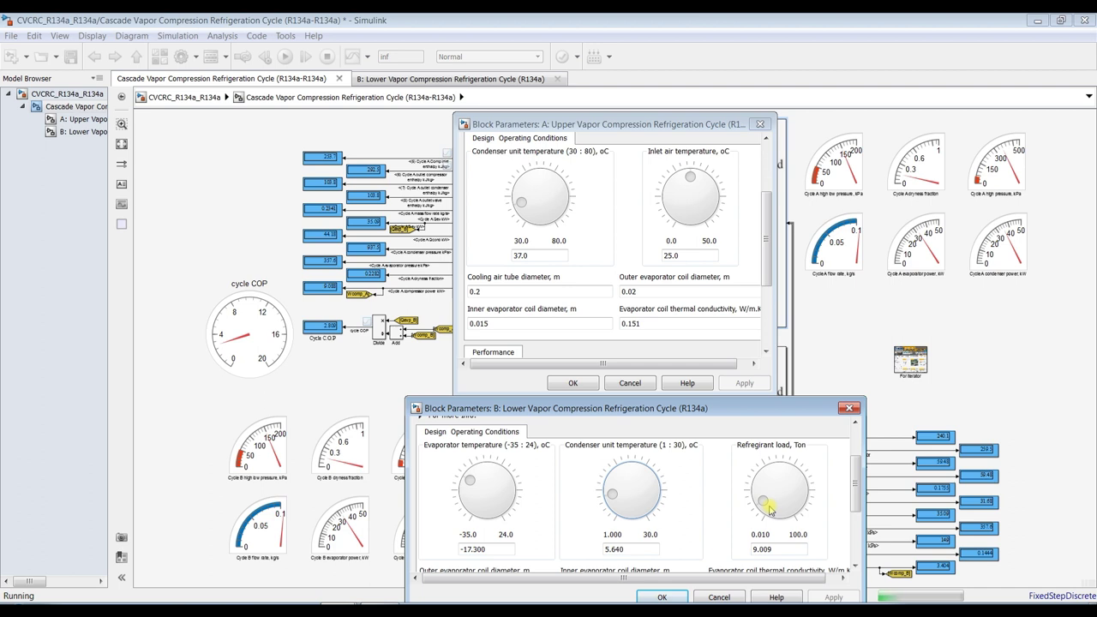
drag(765, 509, 763, 506)
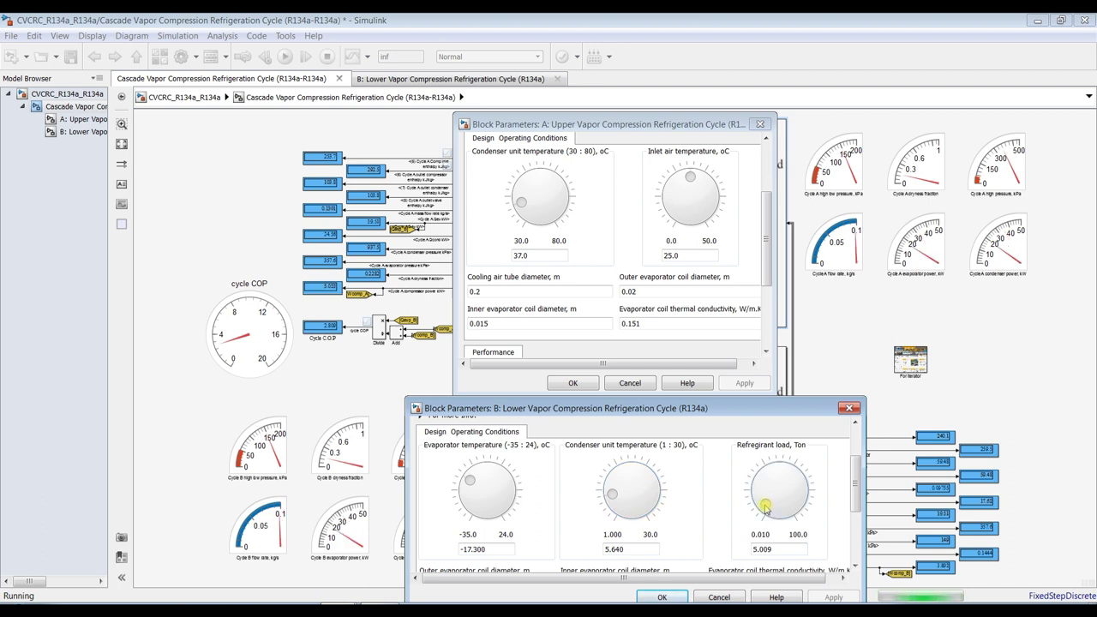
drag(765, 567, 765, 504)
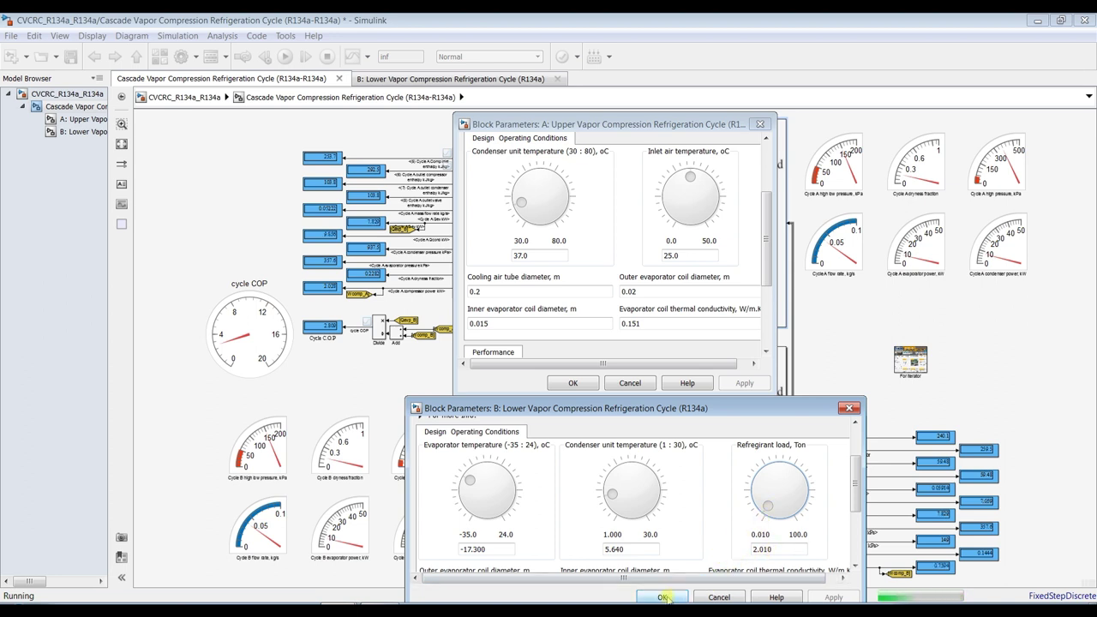
key(Down)
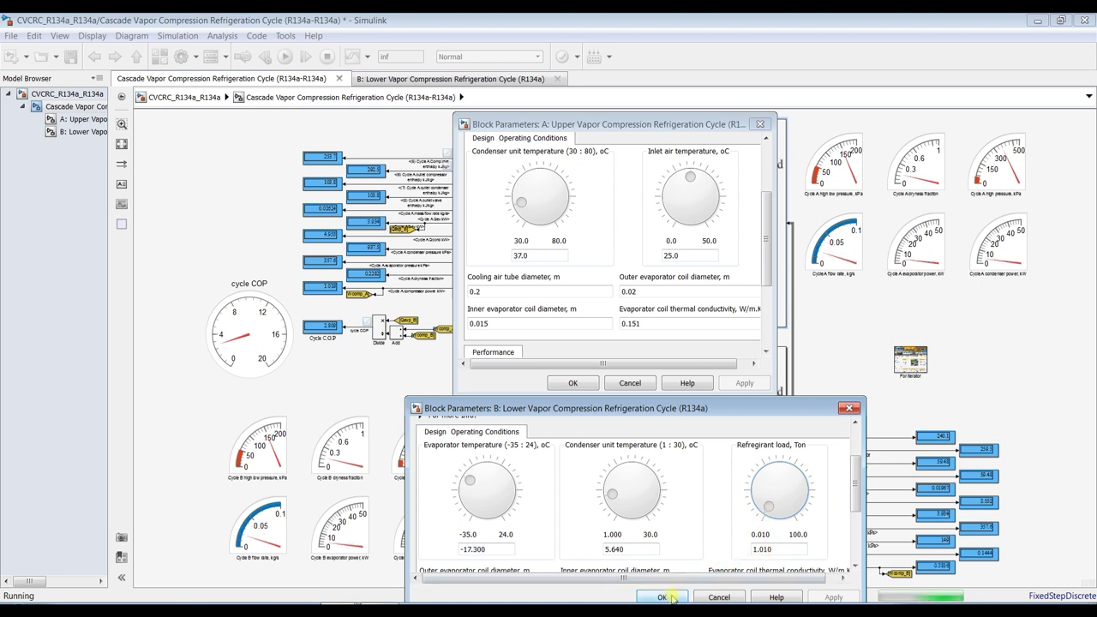
With both cycles' parameter dialogs accepted, stop the running simulation and save the model.
click(664, 597)
click(572, 384)
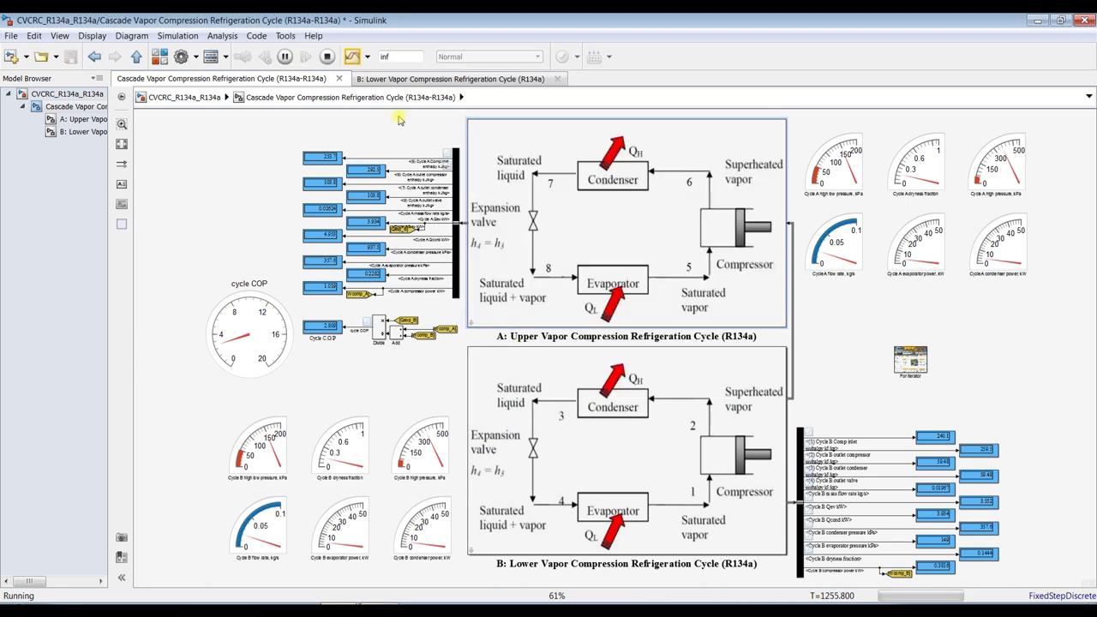
click(326, 56)
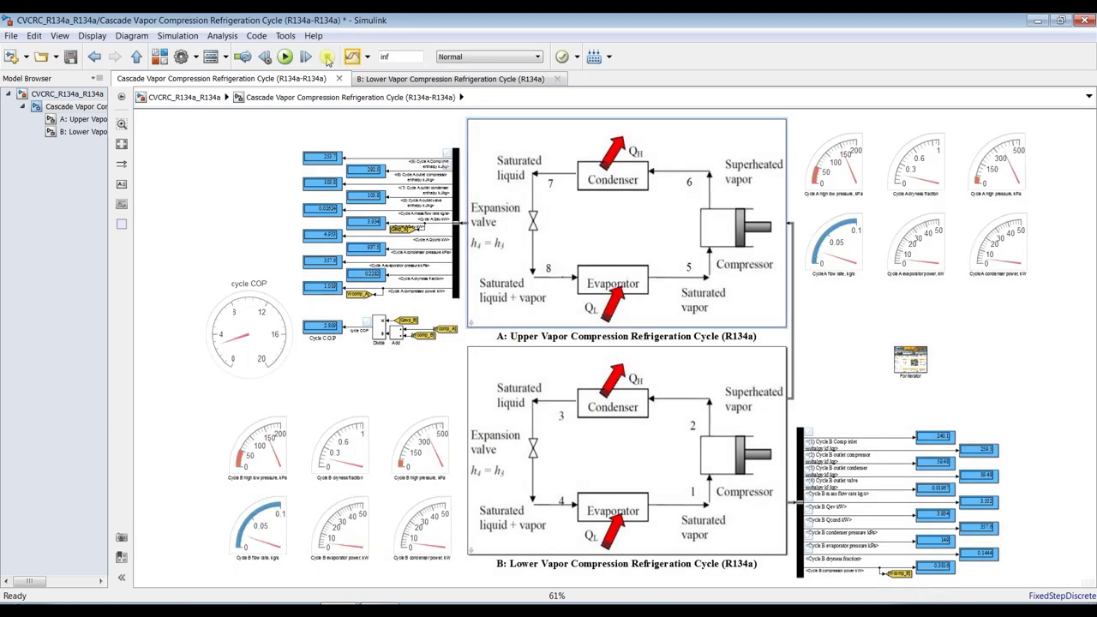
click(72, 58)
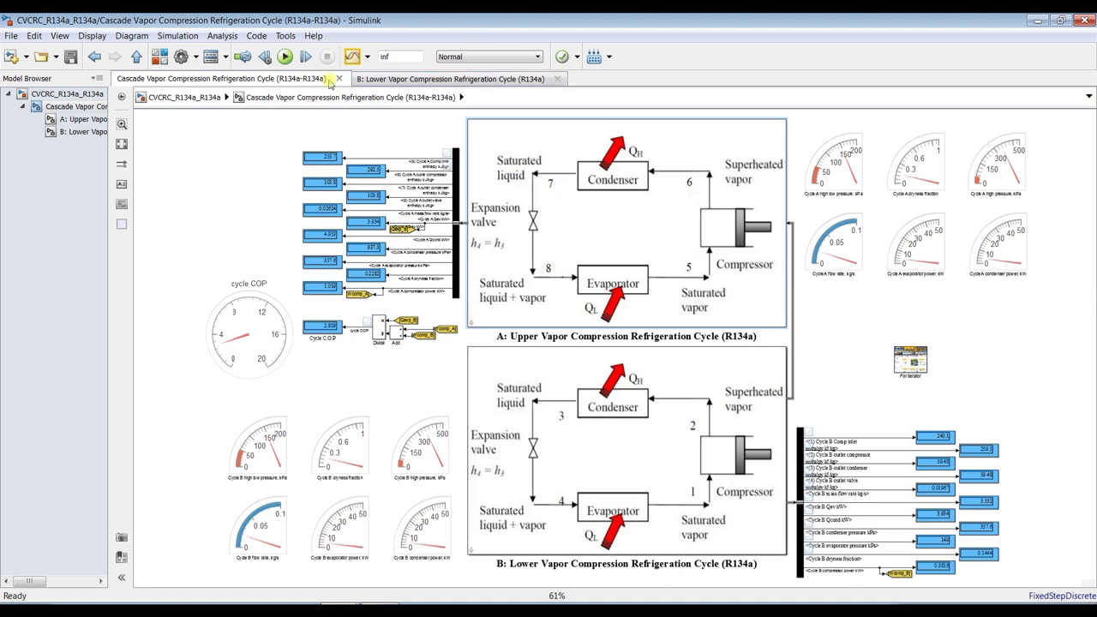
Open the Simulation Data Inspector and maximize its window.
click(352, 56)
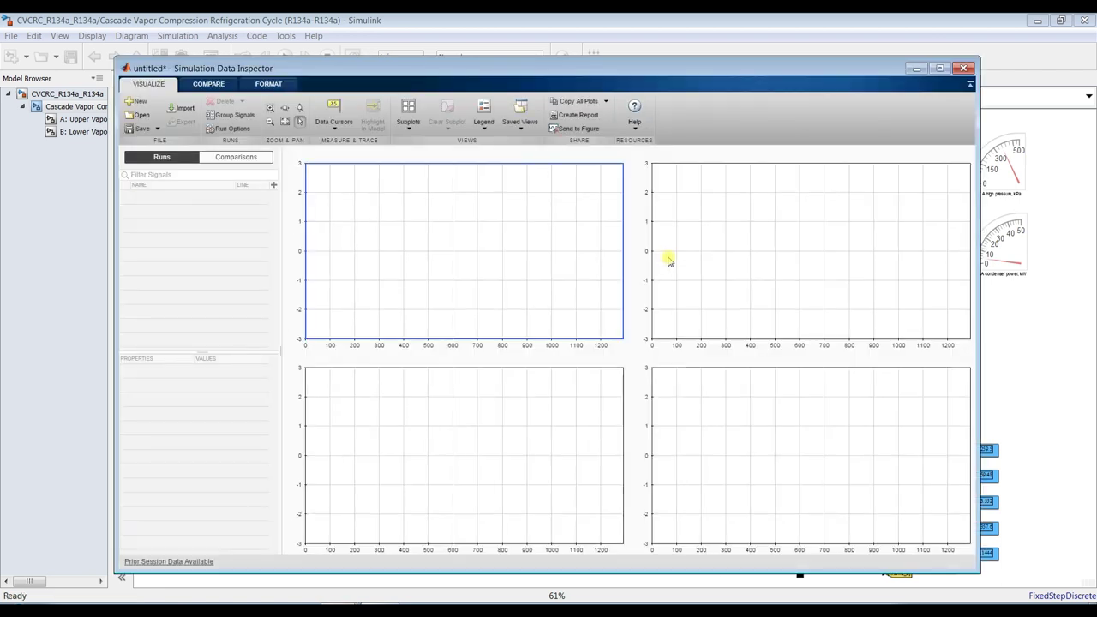
click(940, 67)
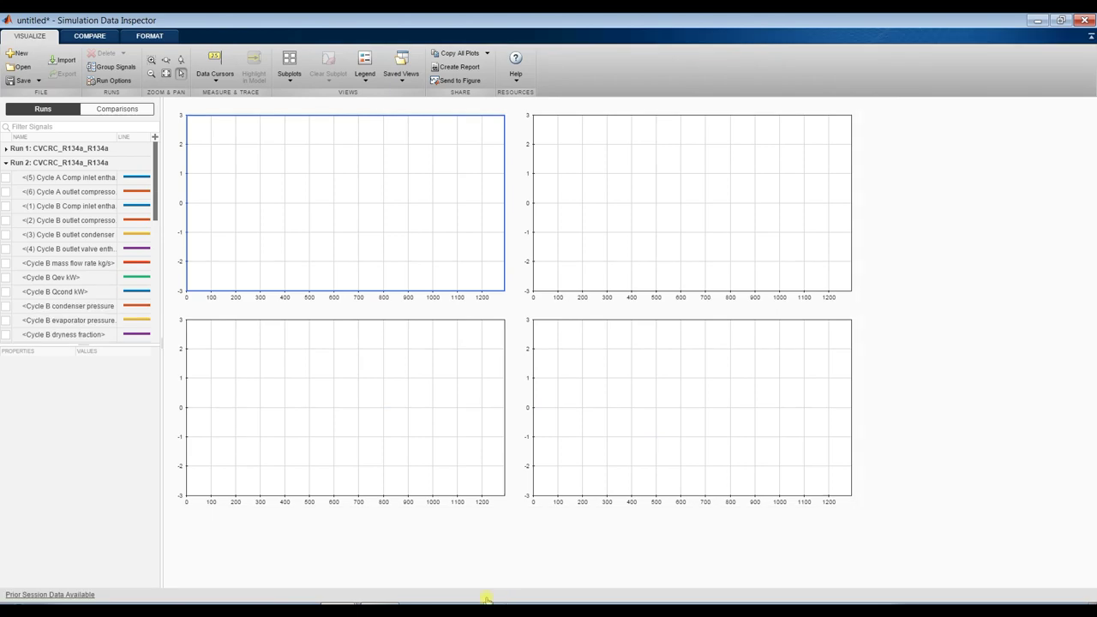
Switch to the main MATLAB window and examine the cycle A and B result variables in the workspace.
mouse_move(340, 606)
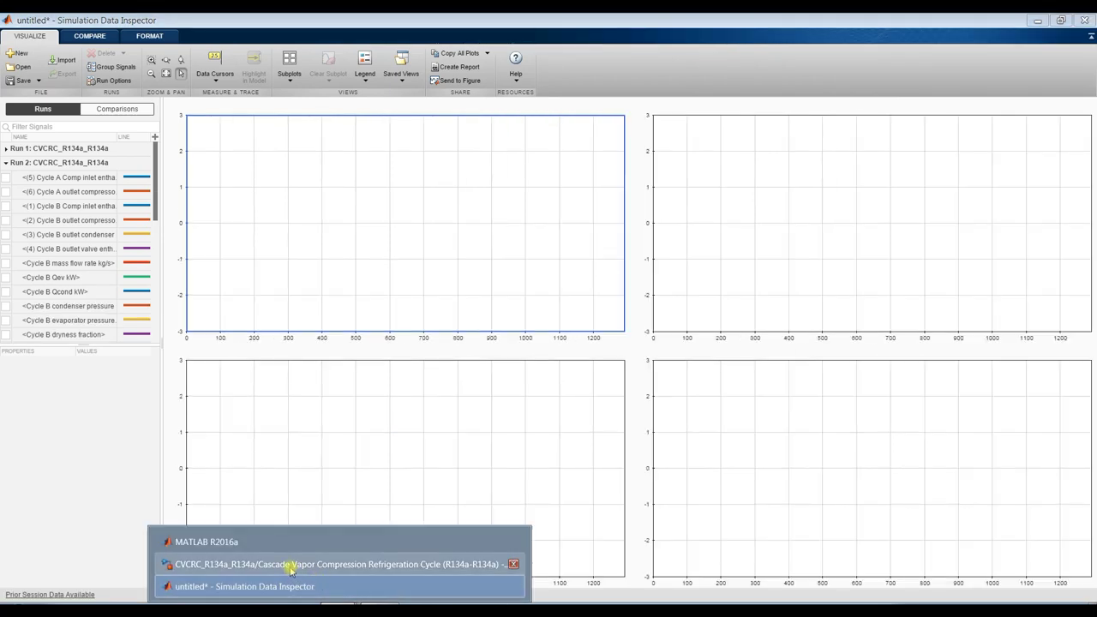
click(282, 541)
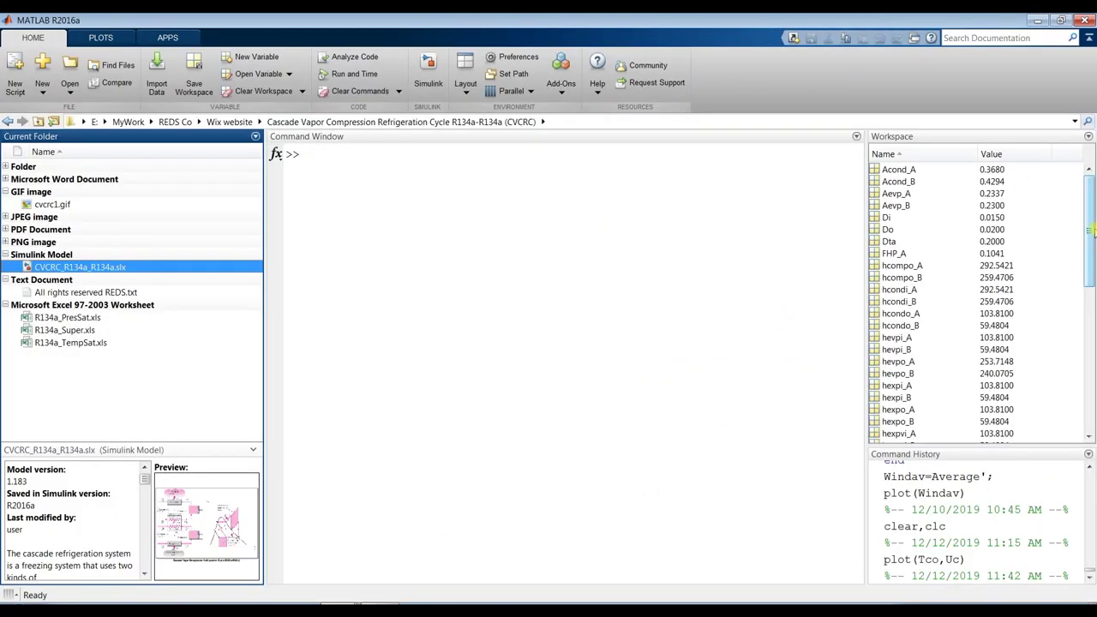
click(1091, 316)
scroll(1091, 315, down, 3)
scroll(1091, 316, up, 10)
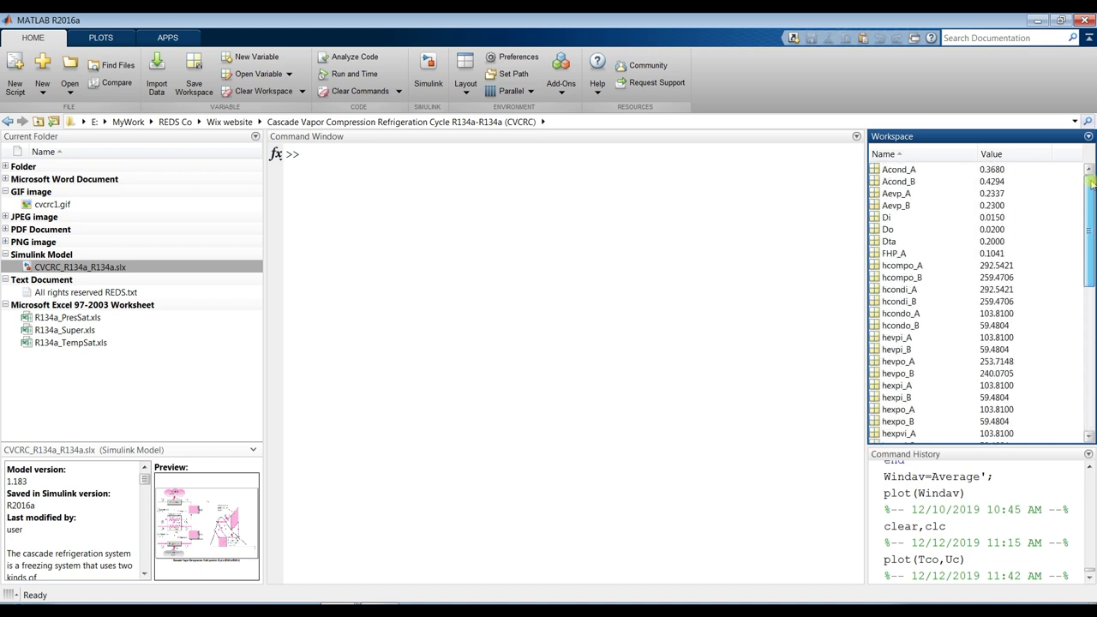
click(886, 244)
click(887, 278)
click(887, 314)
click(886, 375)
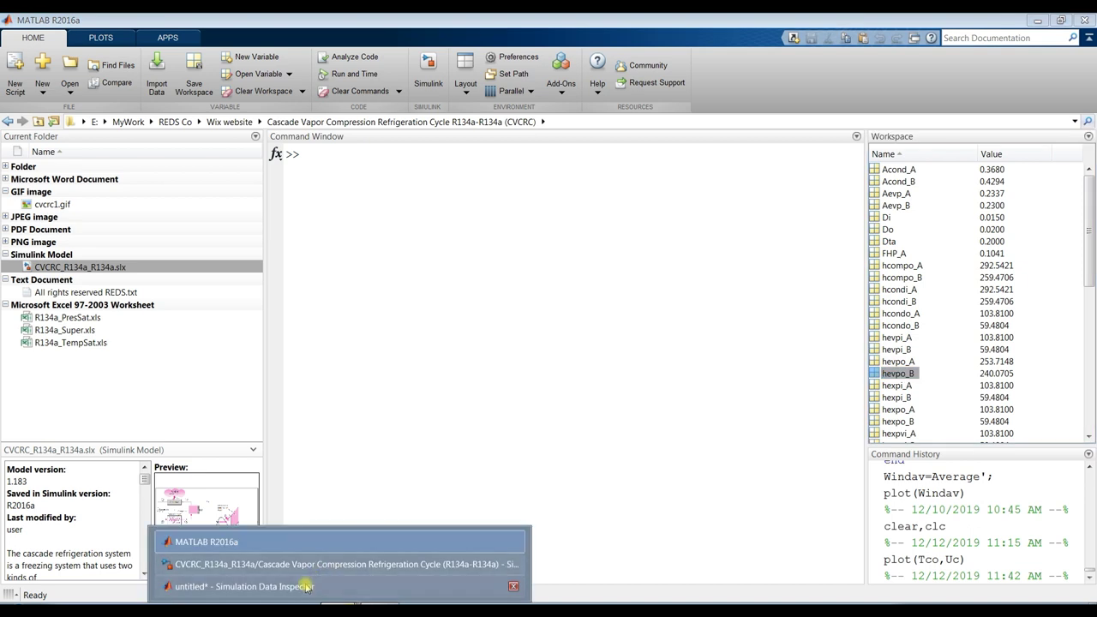
Back in the Simulation Data Inspector, arrange the plots in three rows by four columns and enlarge the signal list.
click(310, 587)
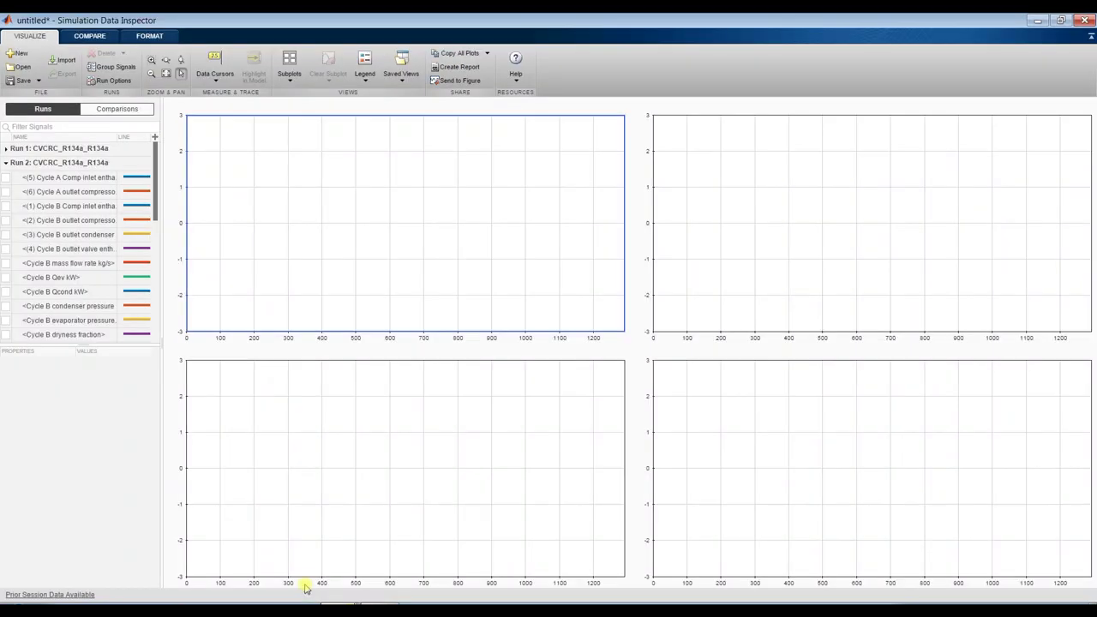
click(289, 75)
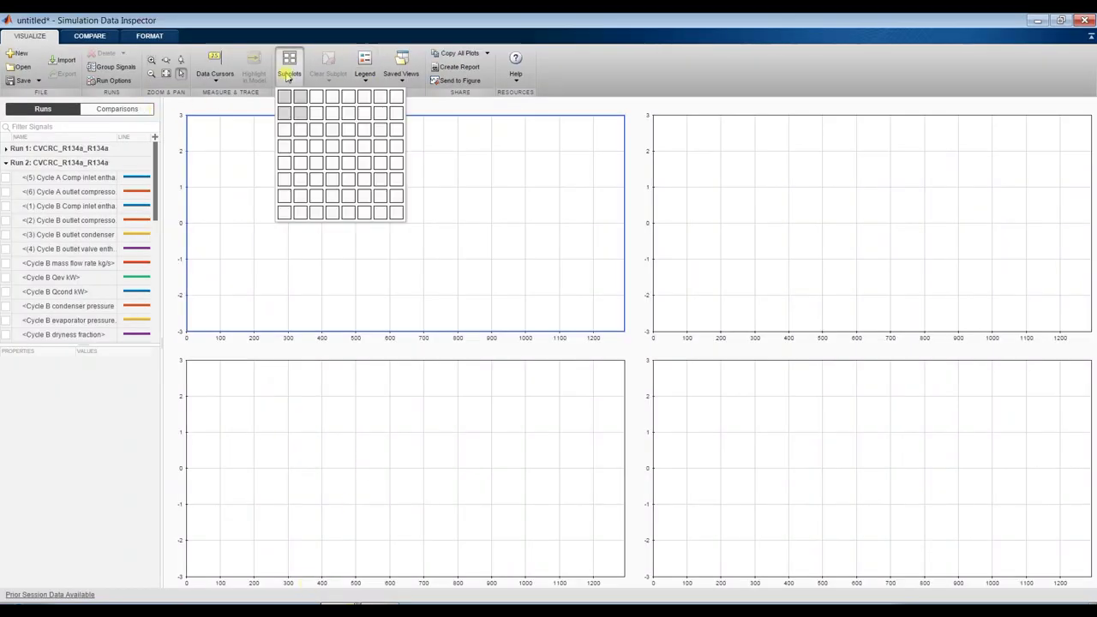
click(331, 133)
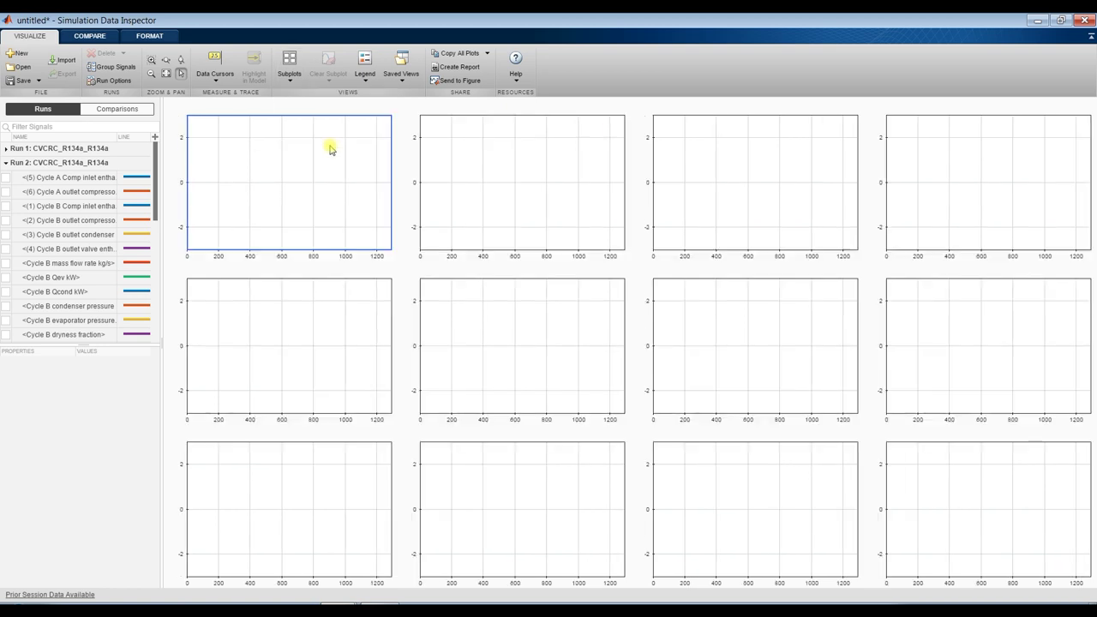
drag(80, 344, 65, 553)
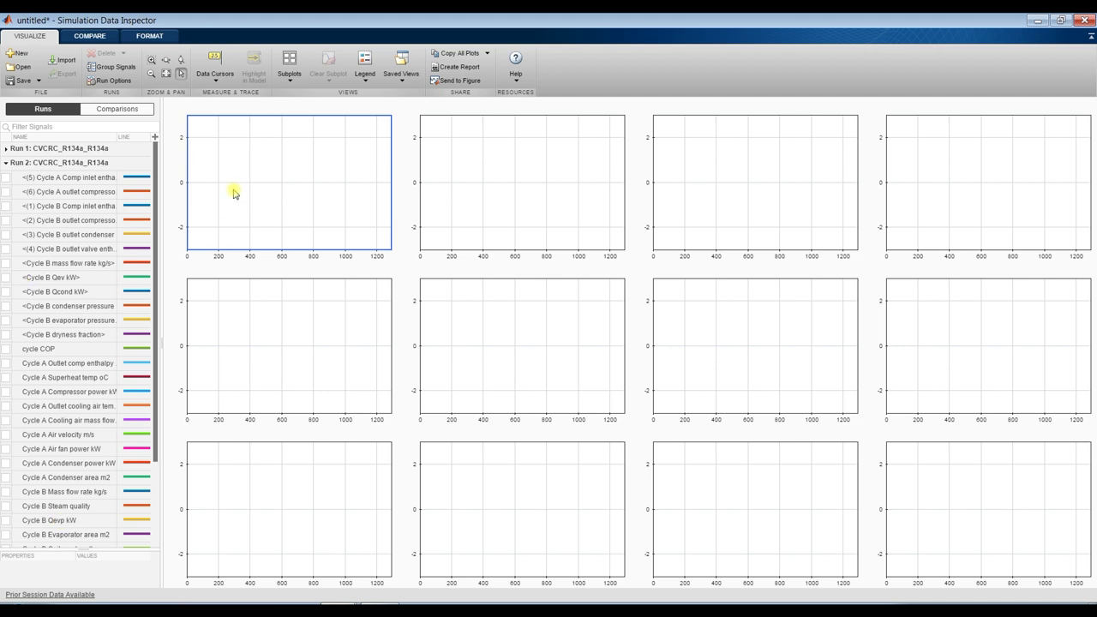
Plot Run 2's cycle B compressor inlet and outlet enthalpies in the first subplot, condenser and valve outlet enthalpies in the second.
click(6, 207)
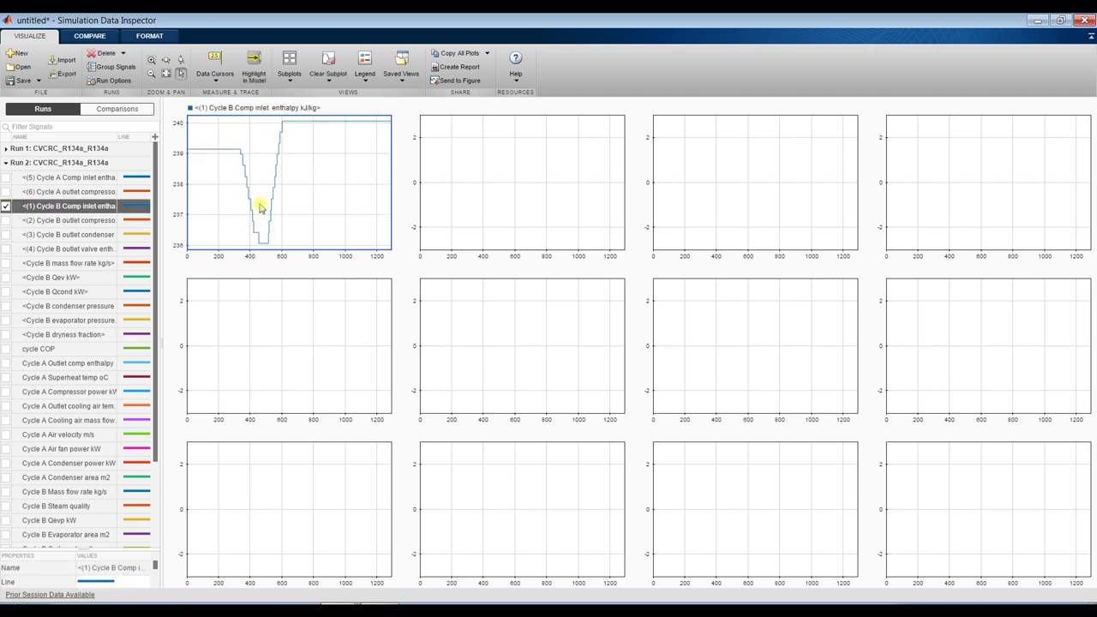
click(6, 221)
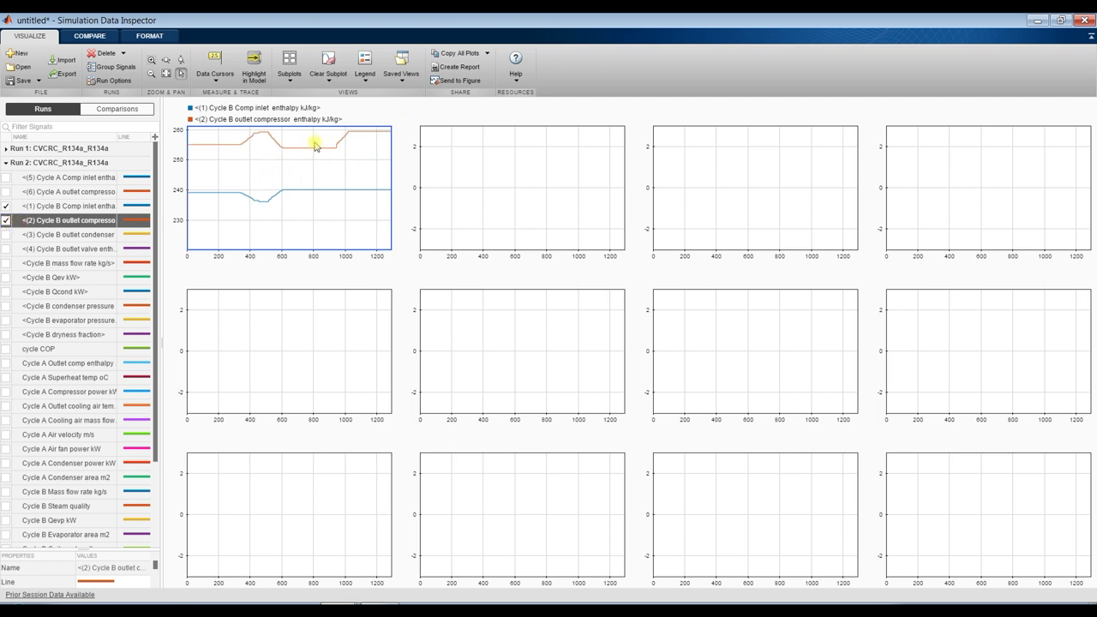
click(546, 174)
click(6, 235)
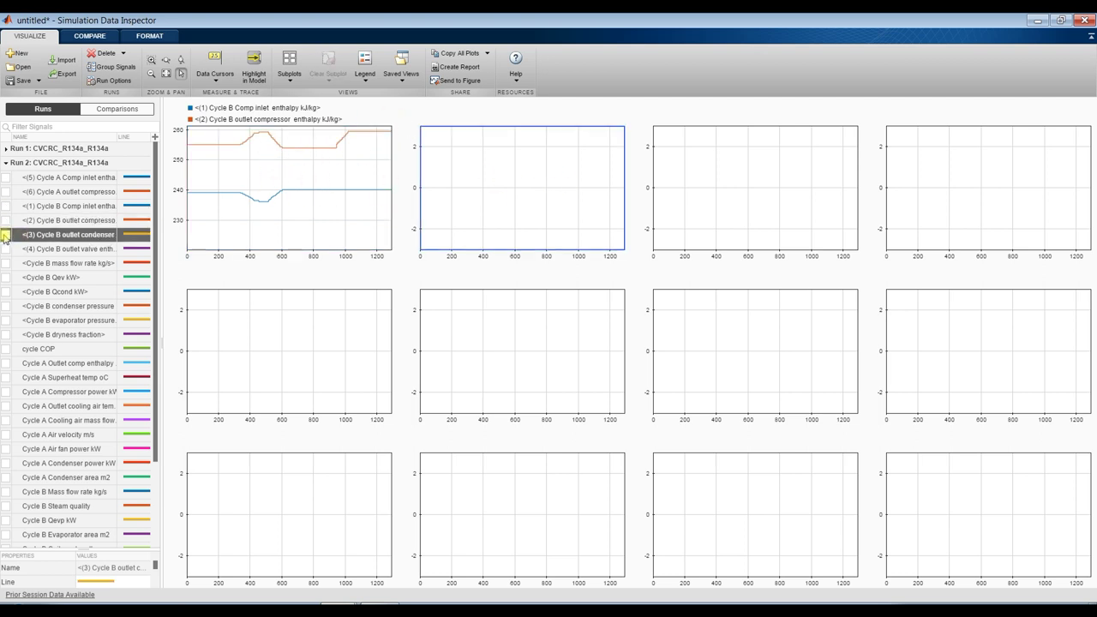
click(6, 249)
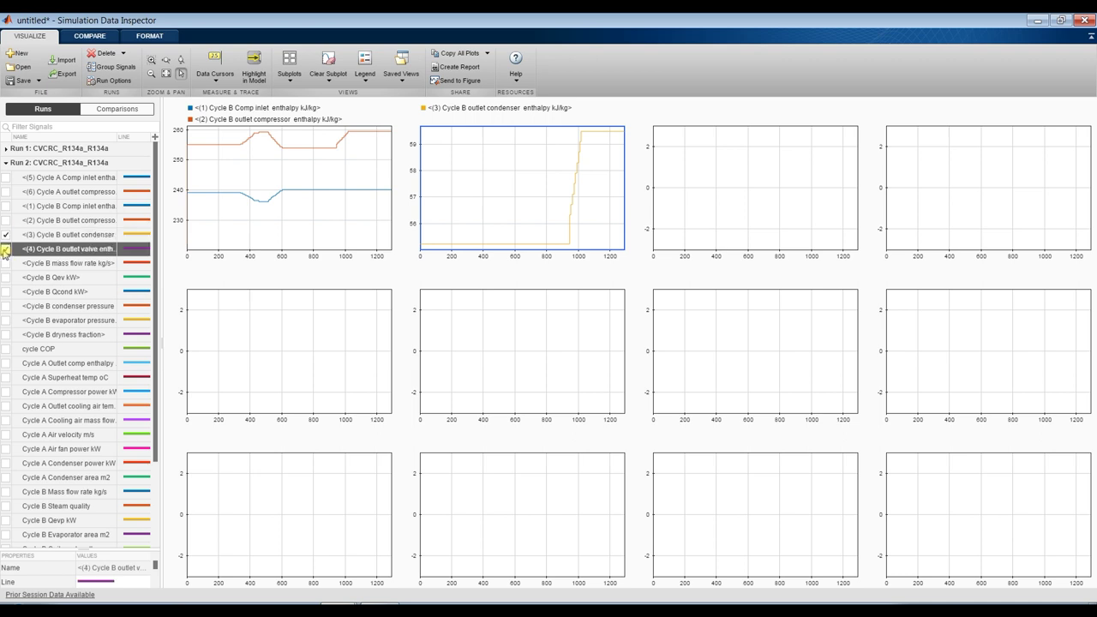
Plot cycle COP in the third subplot and cycle A's outlet compressor enthalpy and superheat temperature in the fourth.
click(702, 201)
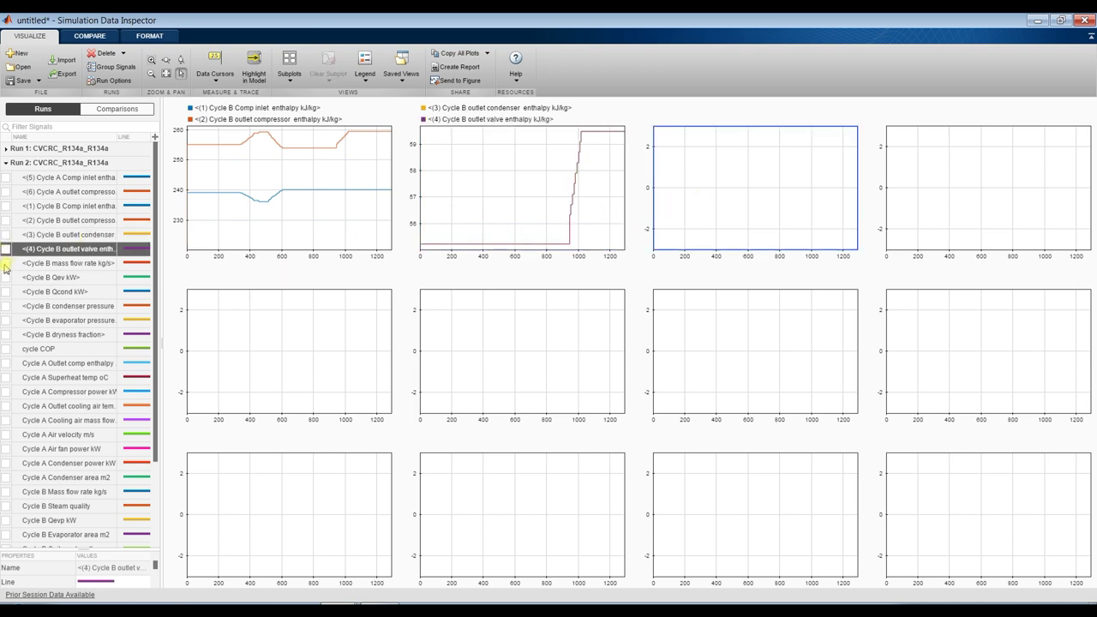
click(6, 350)
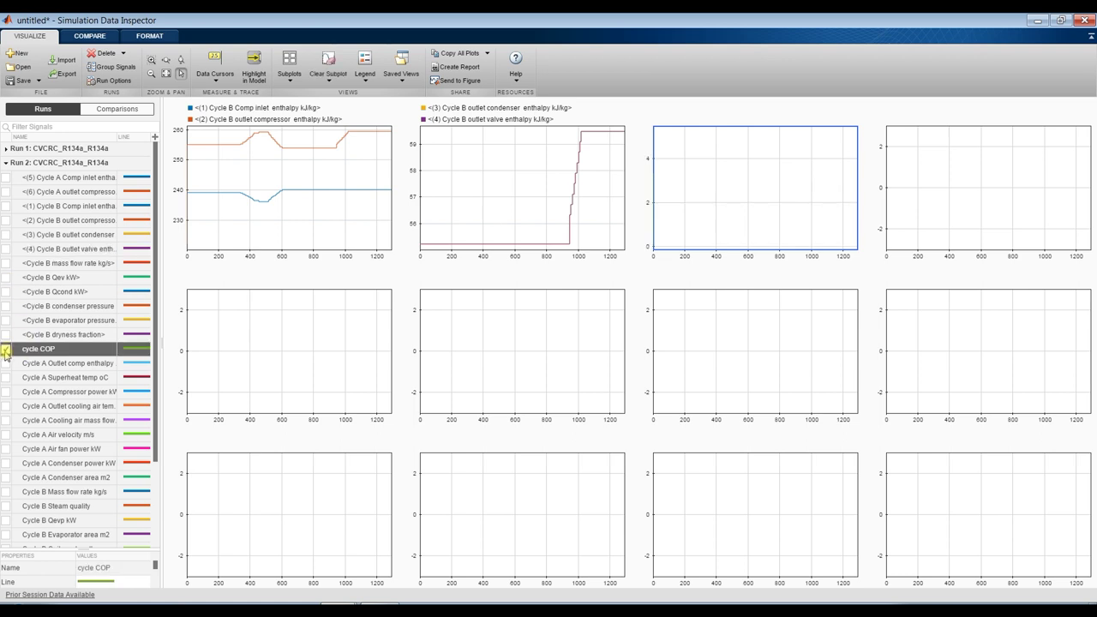
click(930, 181)
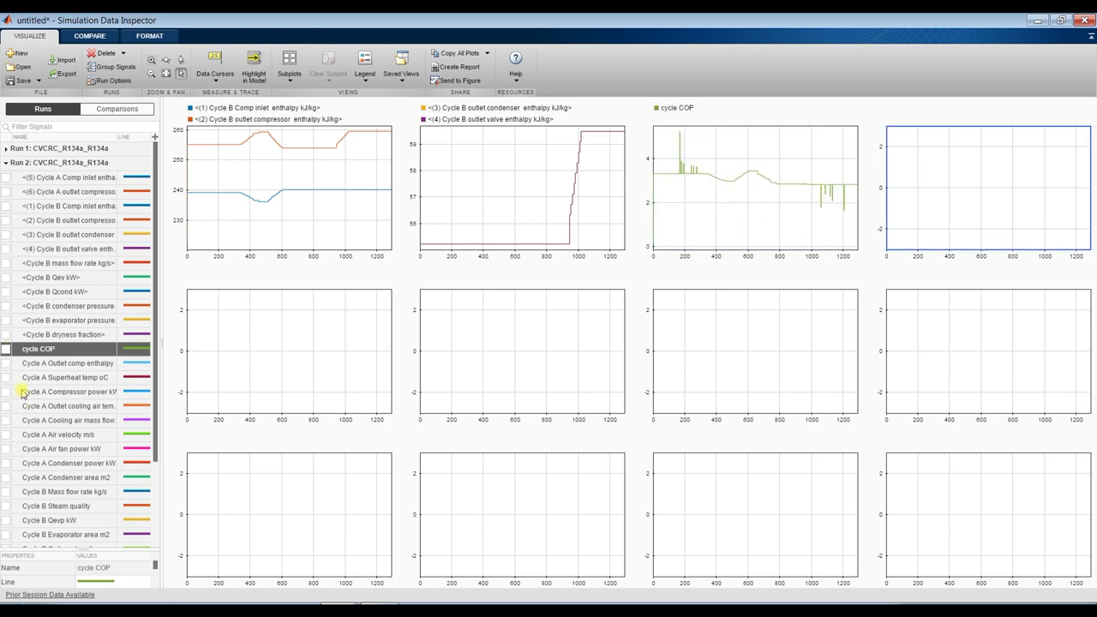
click(5, 364)
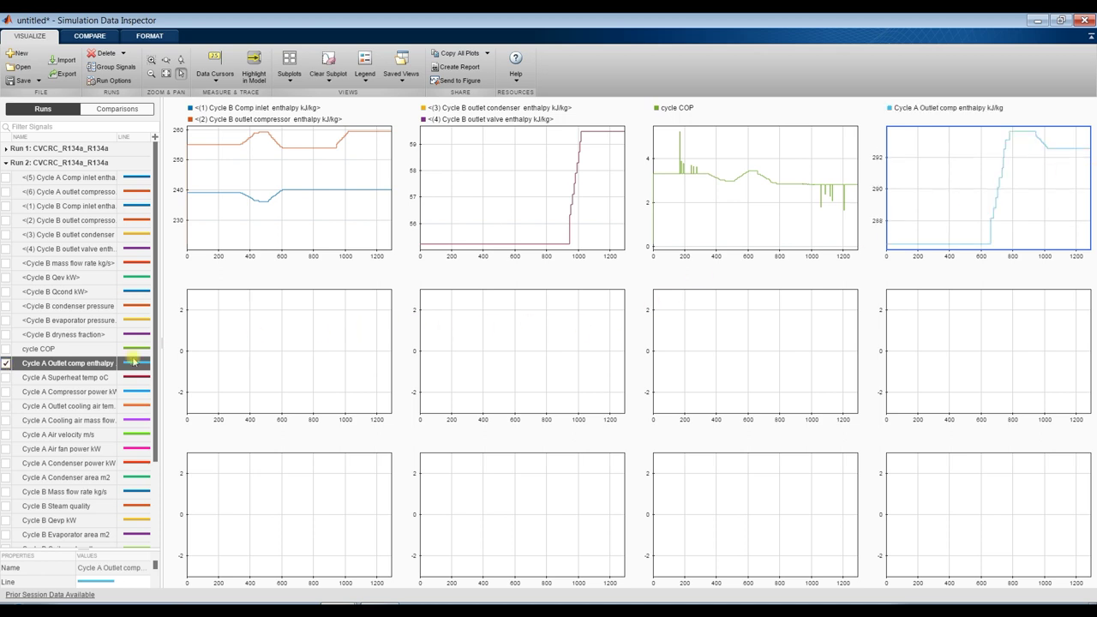
click(6, 378)
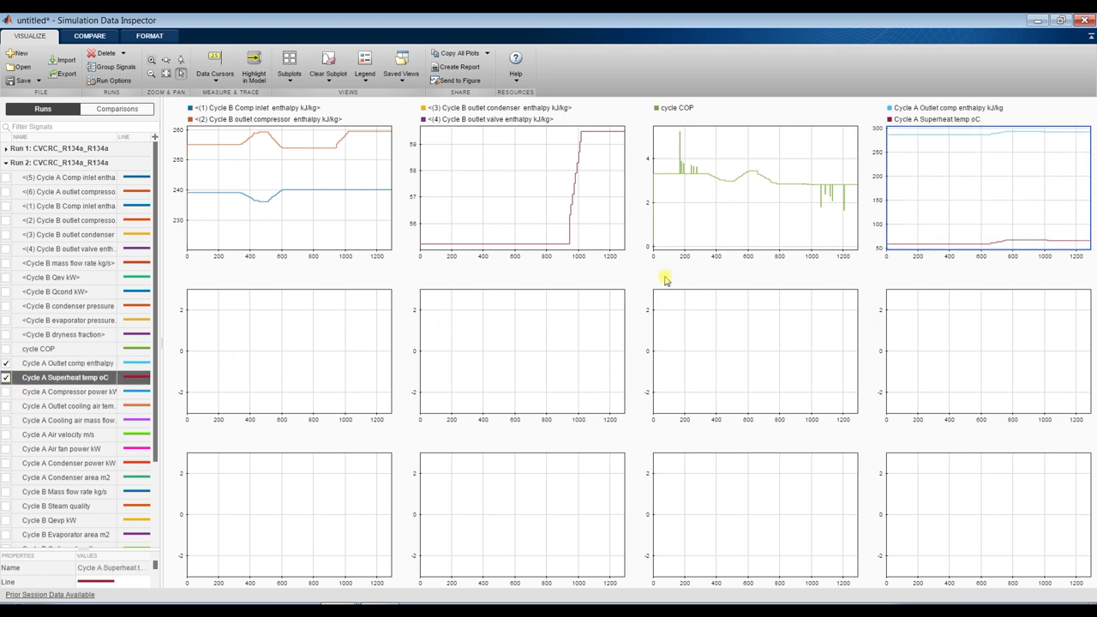
Plot Run 2's Cycle B Condenser area in the third row's first subplot and Cycle B Condenser power in its second subplot.
click(259, 498)
scroll(74, 397, down, 3)
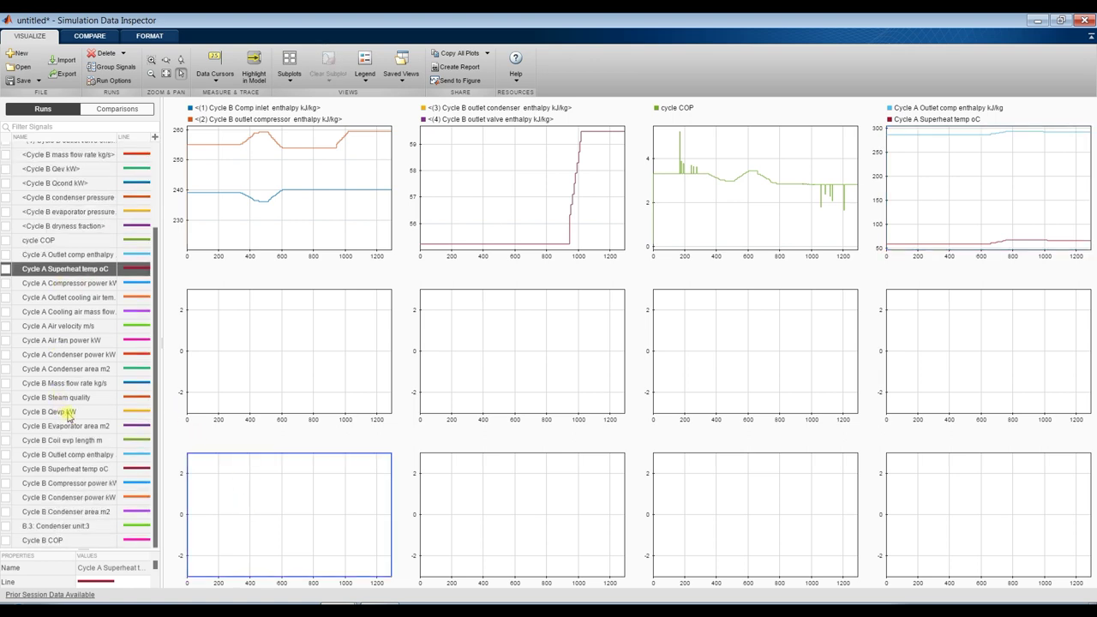
click(6, 511)
click(492, 512)
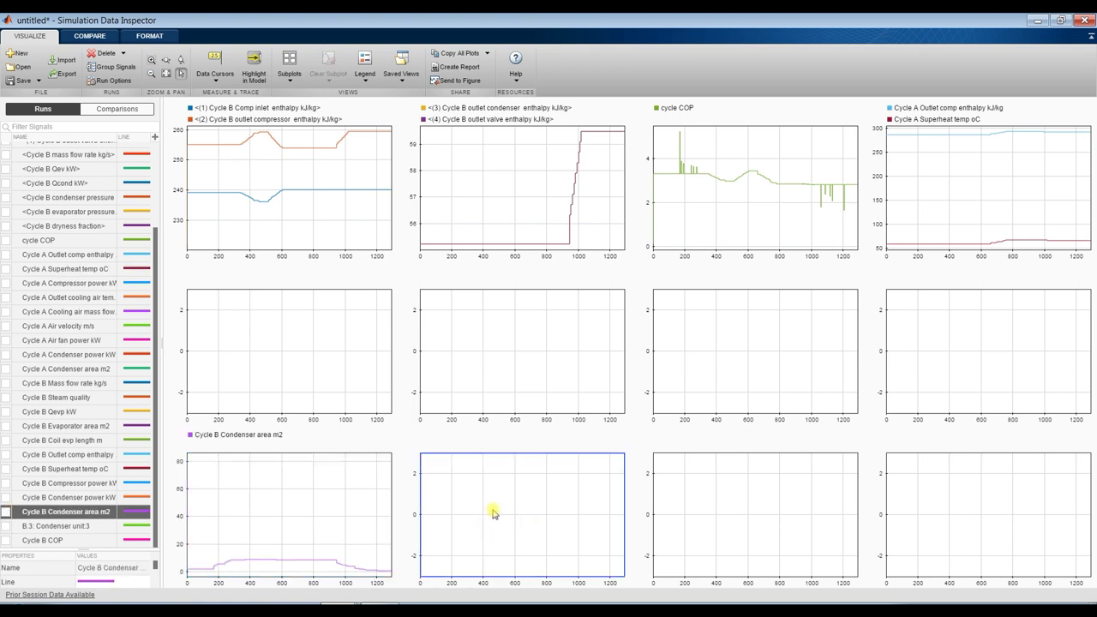
click(6, 498)
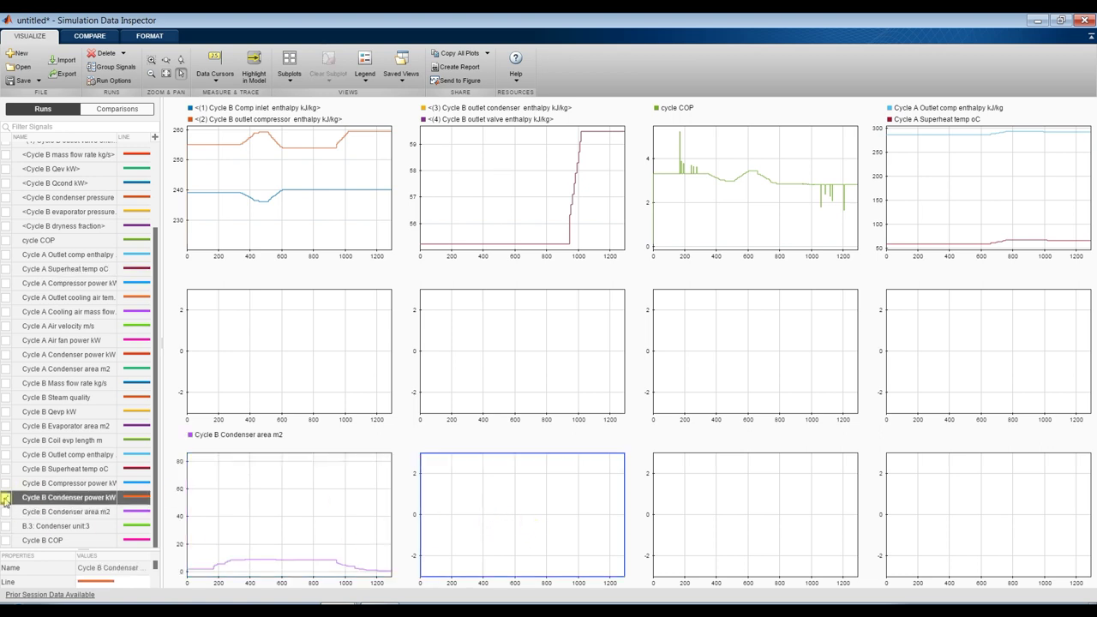
Plot Cycle B Mass flow rate in the second row's first subplot and Cycle B Steam quality in its second subplot.
click(295, 345)
click(6, 385)
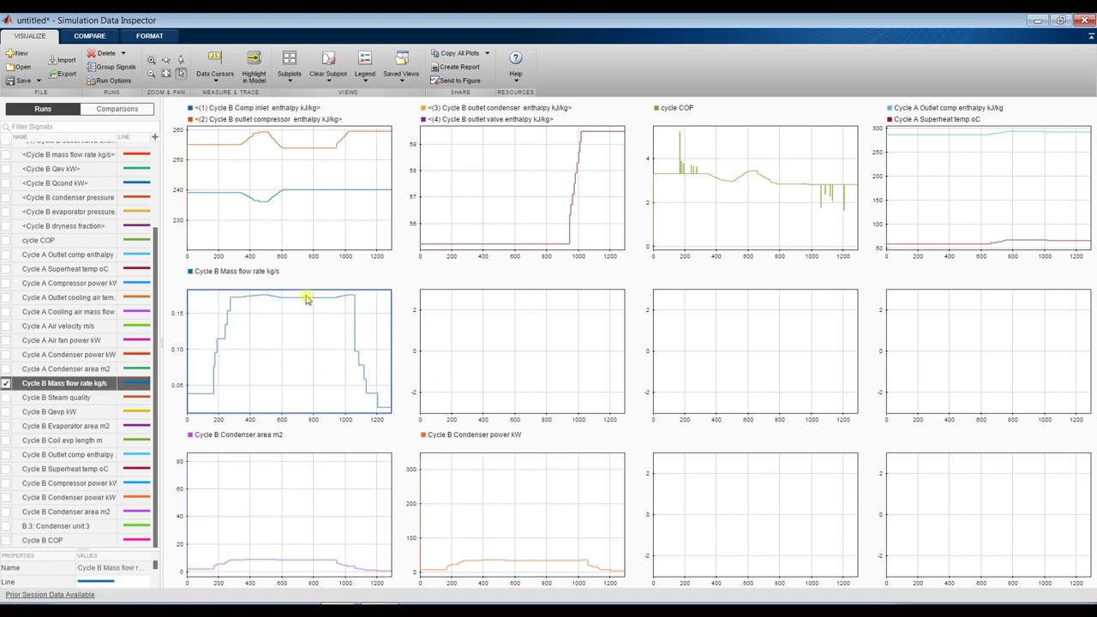
click(488, 355)
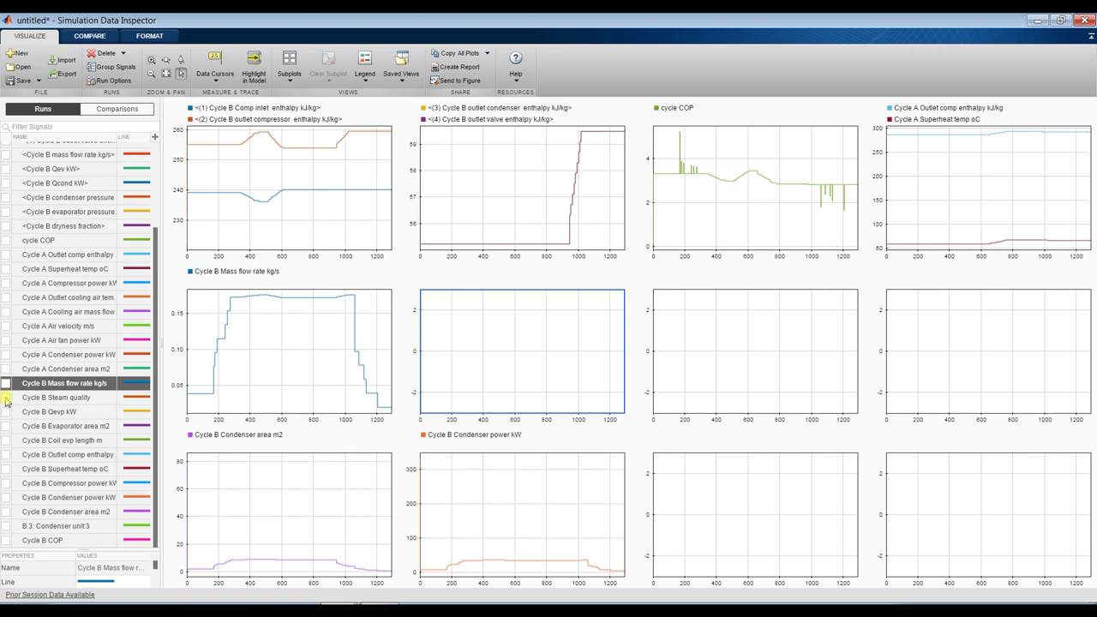
click(6, 398)
Plot Cycle B evaporator pressure in the second row's third subplot and Cycle A Air velocity in its fourth subplot.
click(746, 325)
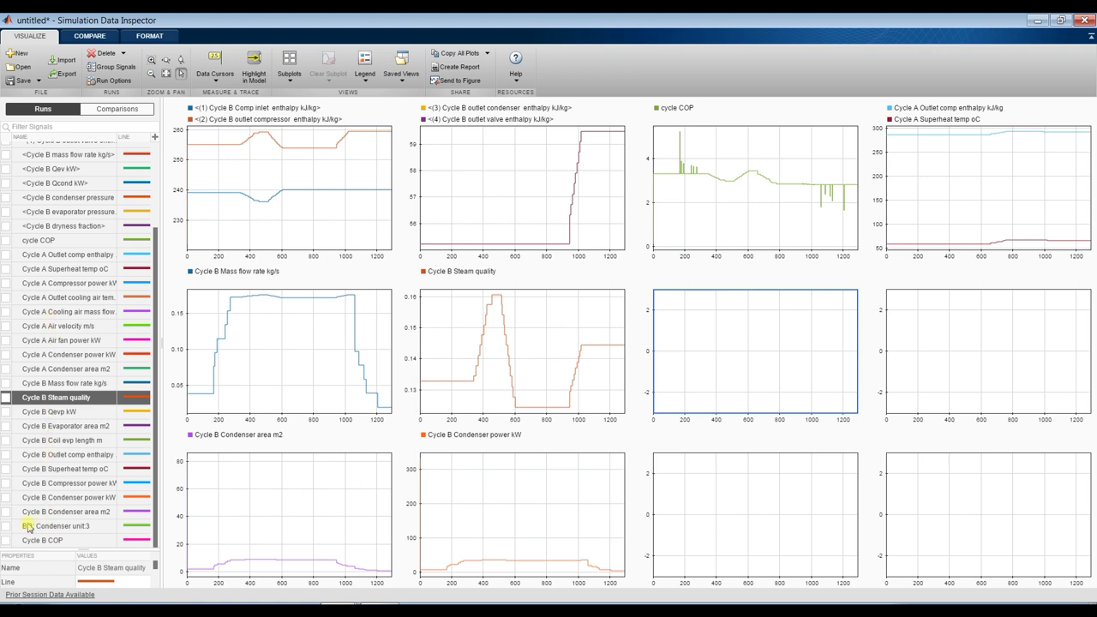
scroll(30, 360, up, 2)
scroll(29, 358, up, 1)
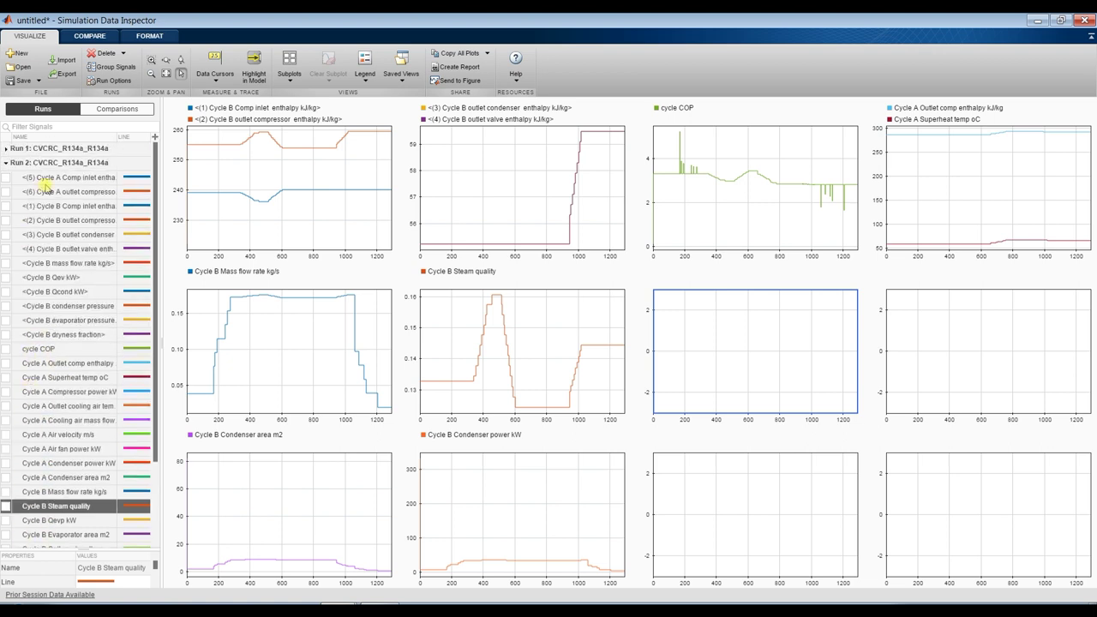
click(5, 321)
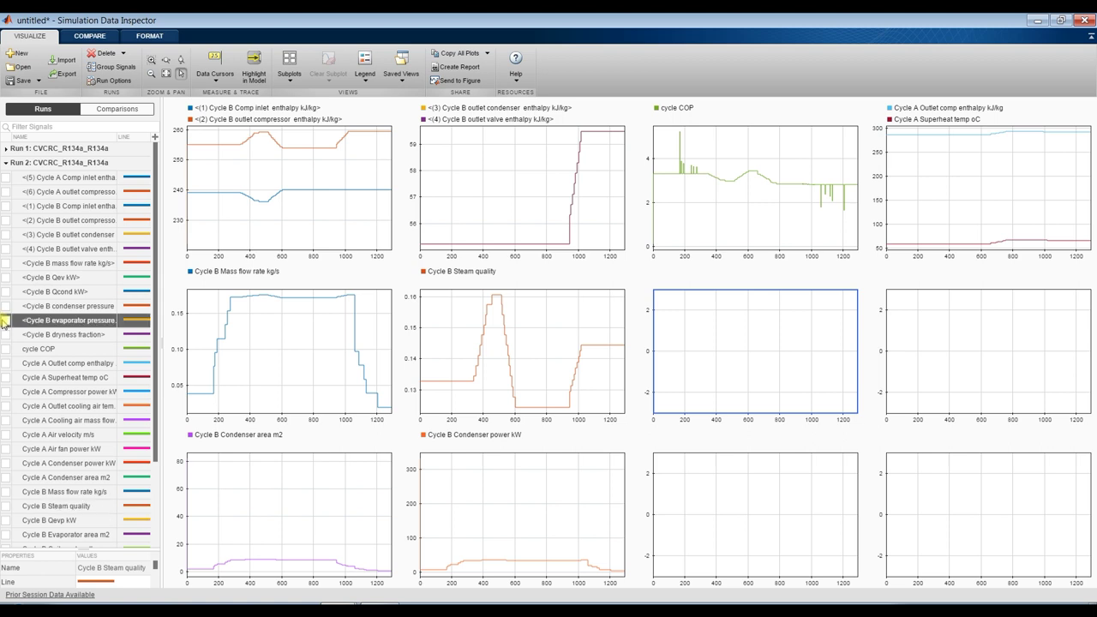
click(907, 358)
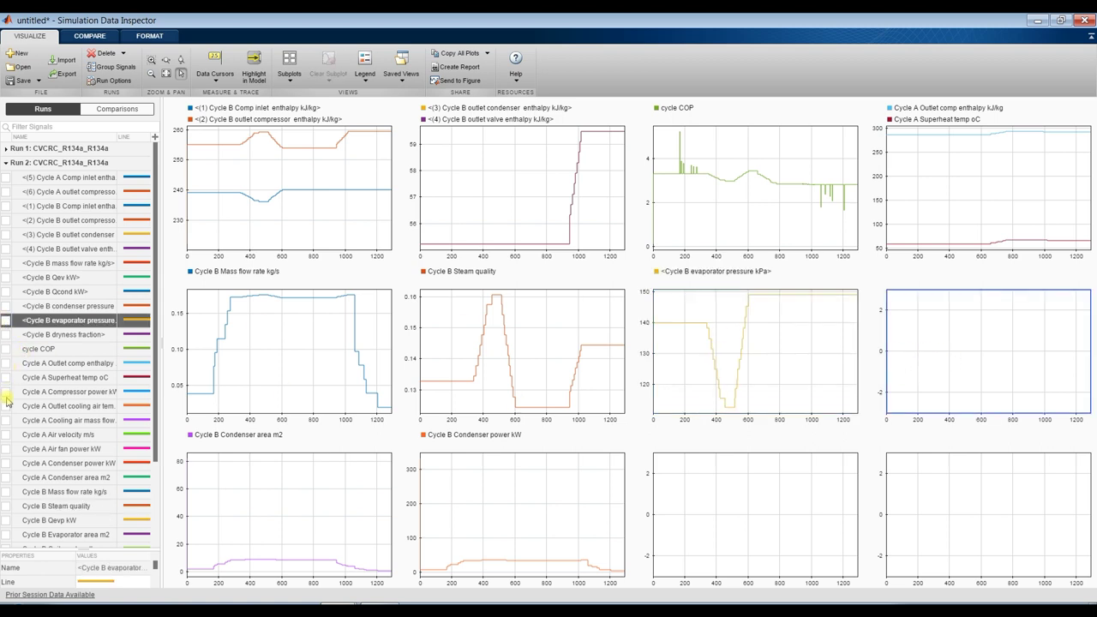
click(6, 435)
Plot Cycle A Air fan power in the third row's third subplot and Cycle B Evaporator area in its fourth subplot.
click(761, 513)
scroll(56, 433, down, 3)
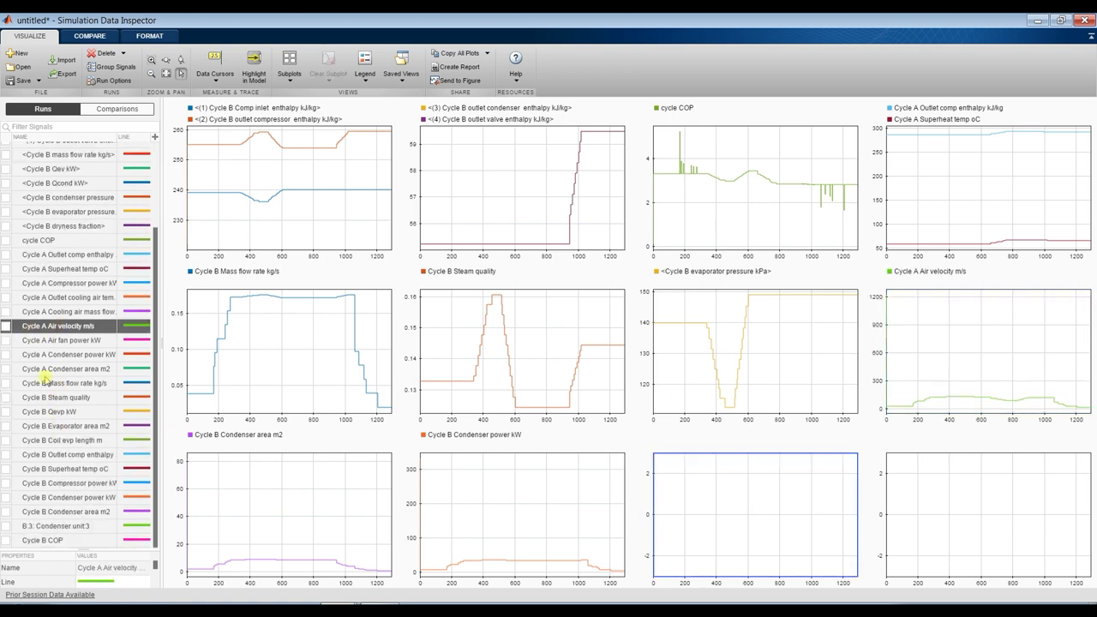
click(6, 341)
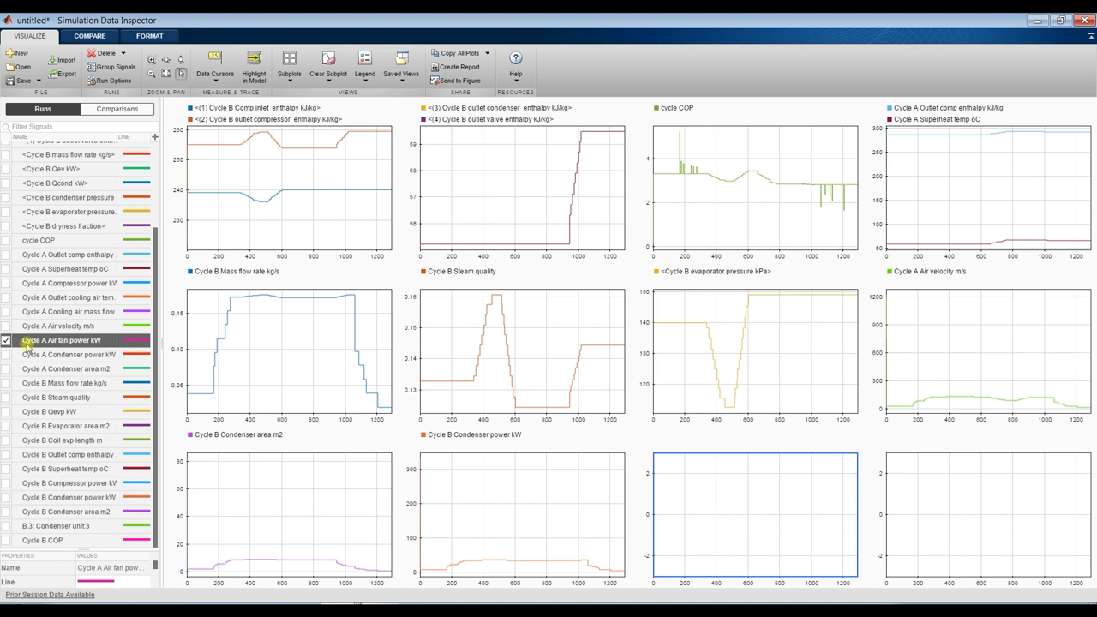
click(942, 504)
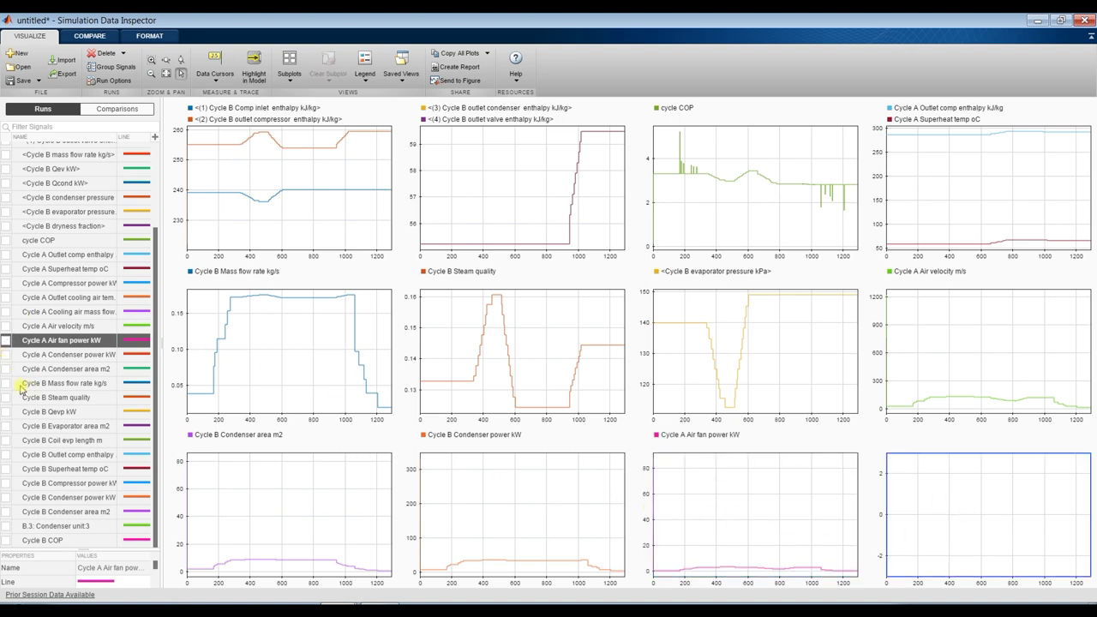
click(6, 426)
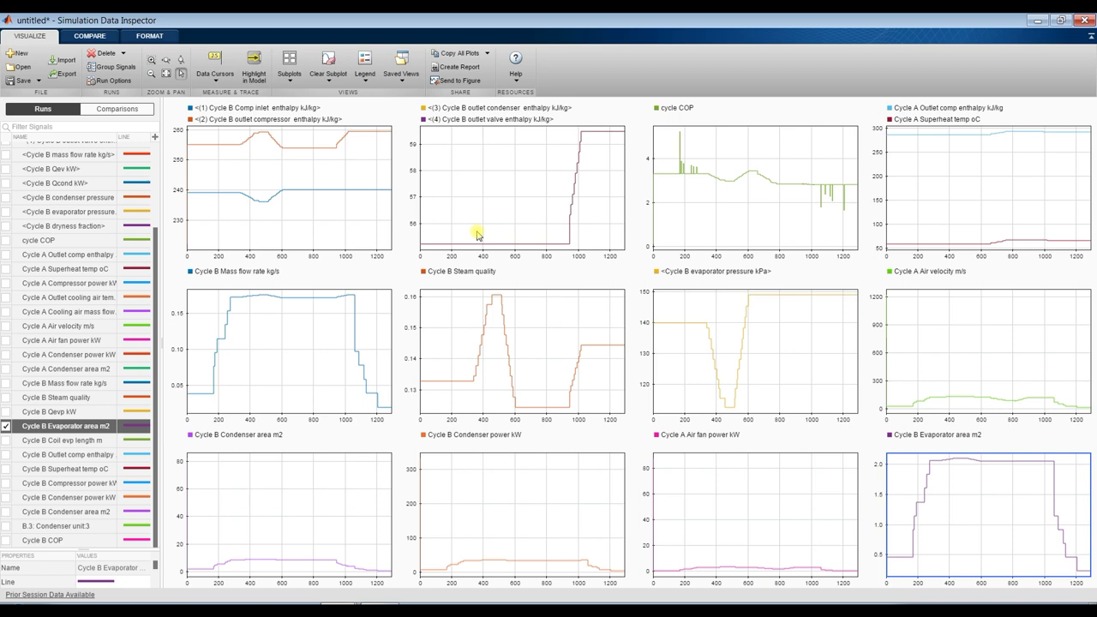
Close the Simulation Data Inspector and switch back to the cascade refrigeration cycle model in Simulink.
click(1084, 19)
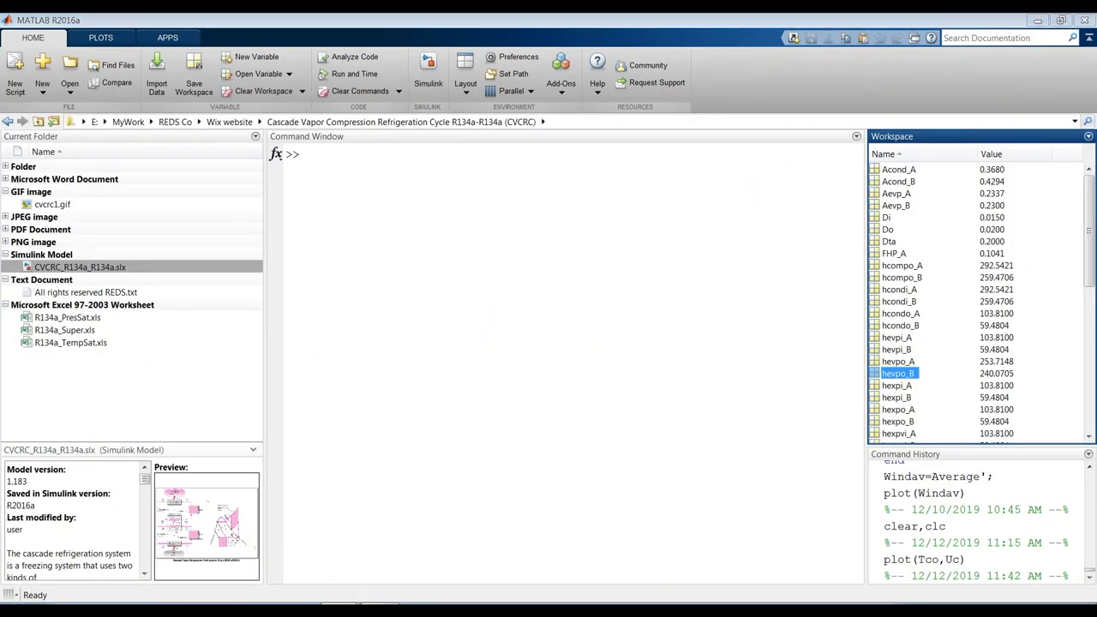
click(335, 588)
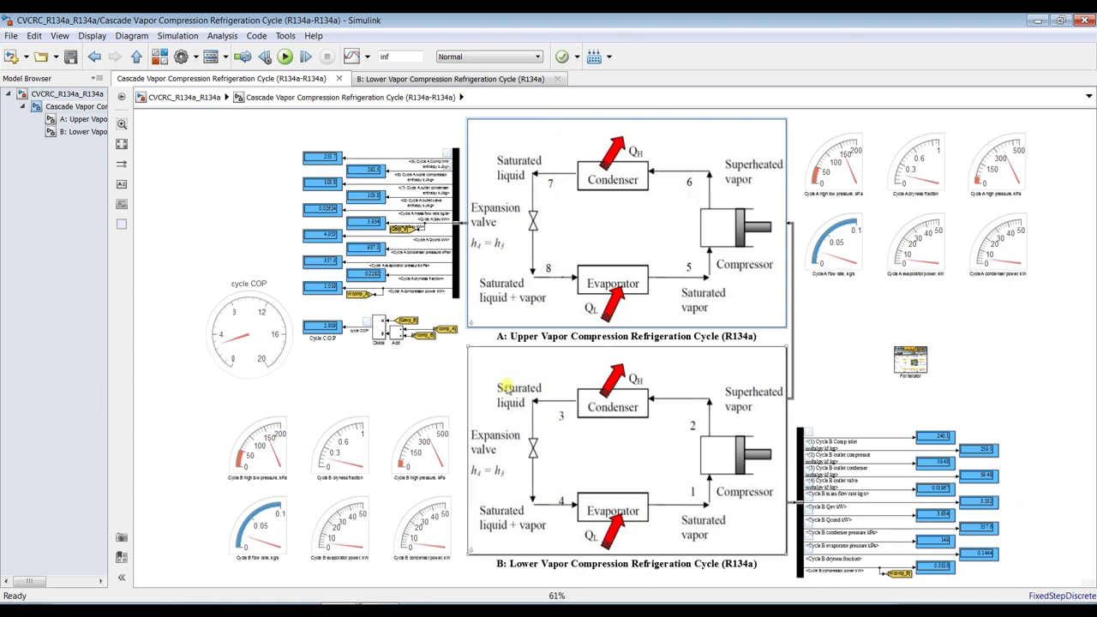